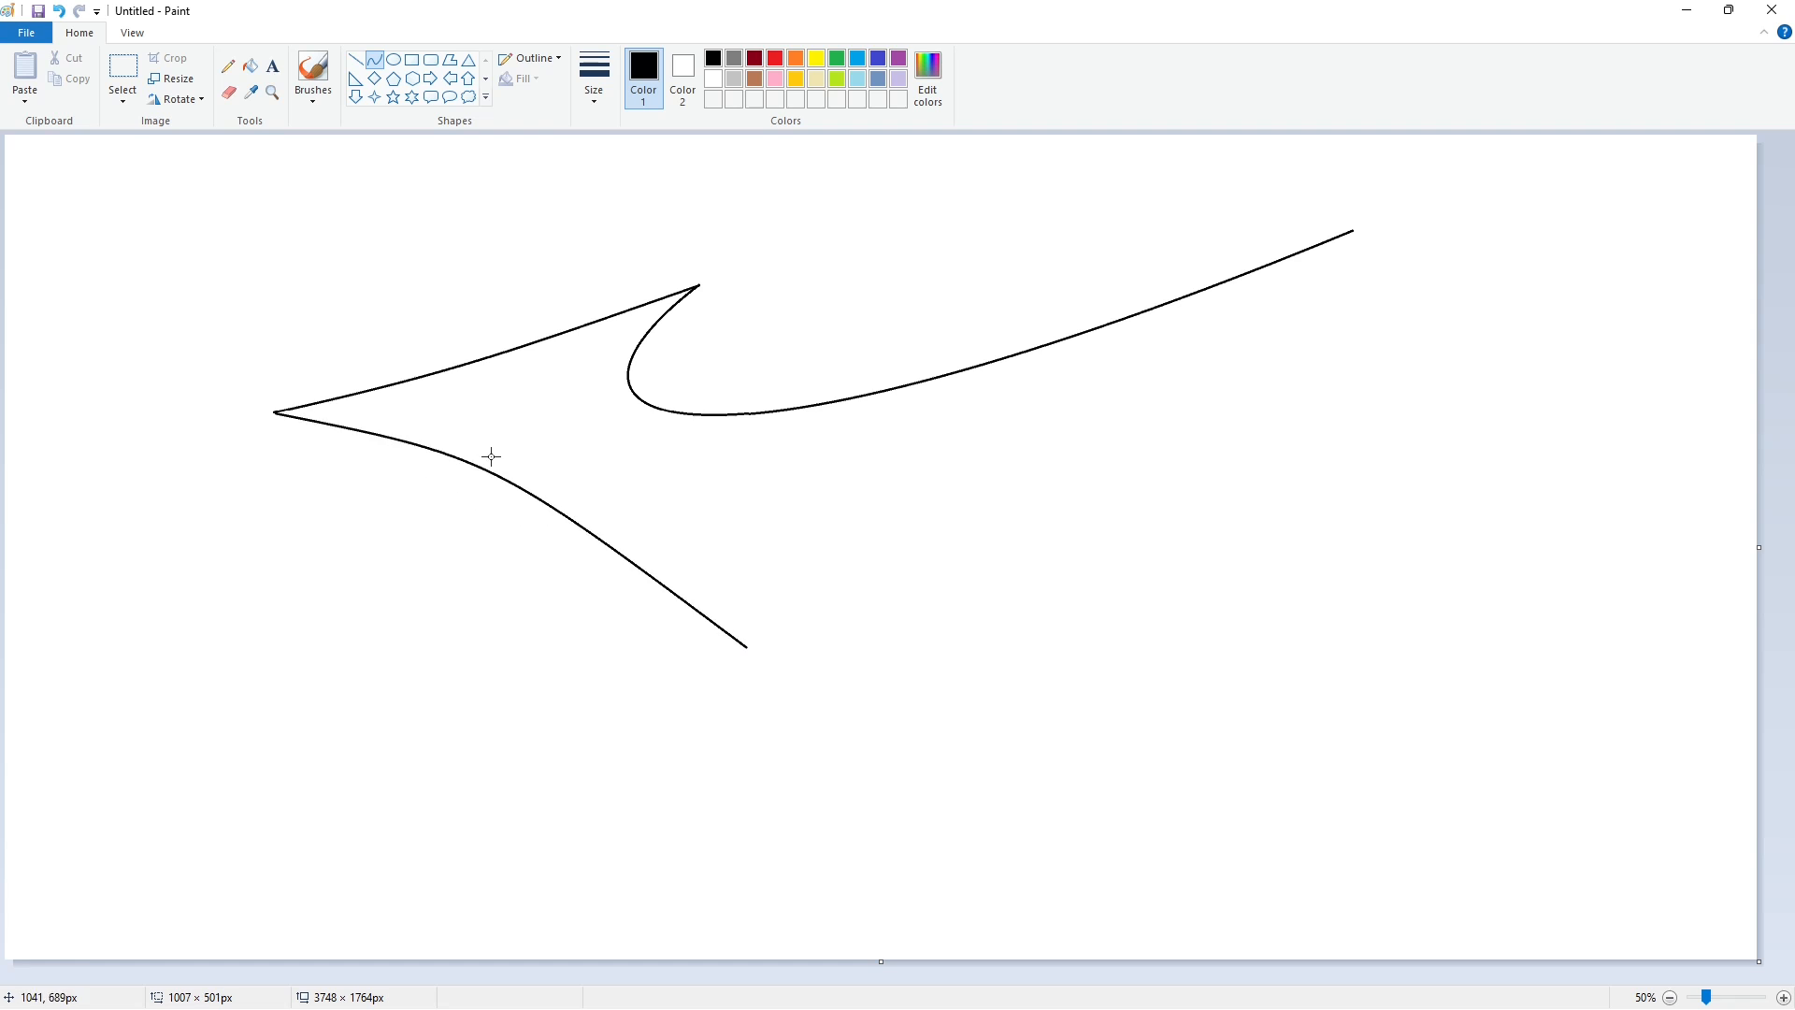
Finish bending the emblem's lower-left curve, then outline its slanted tail end and curved underside down to the stem
click(707, 510)
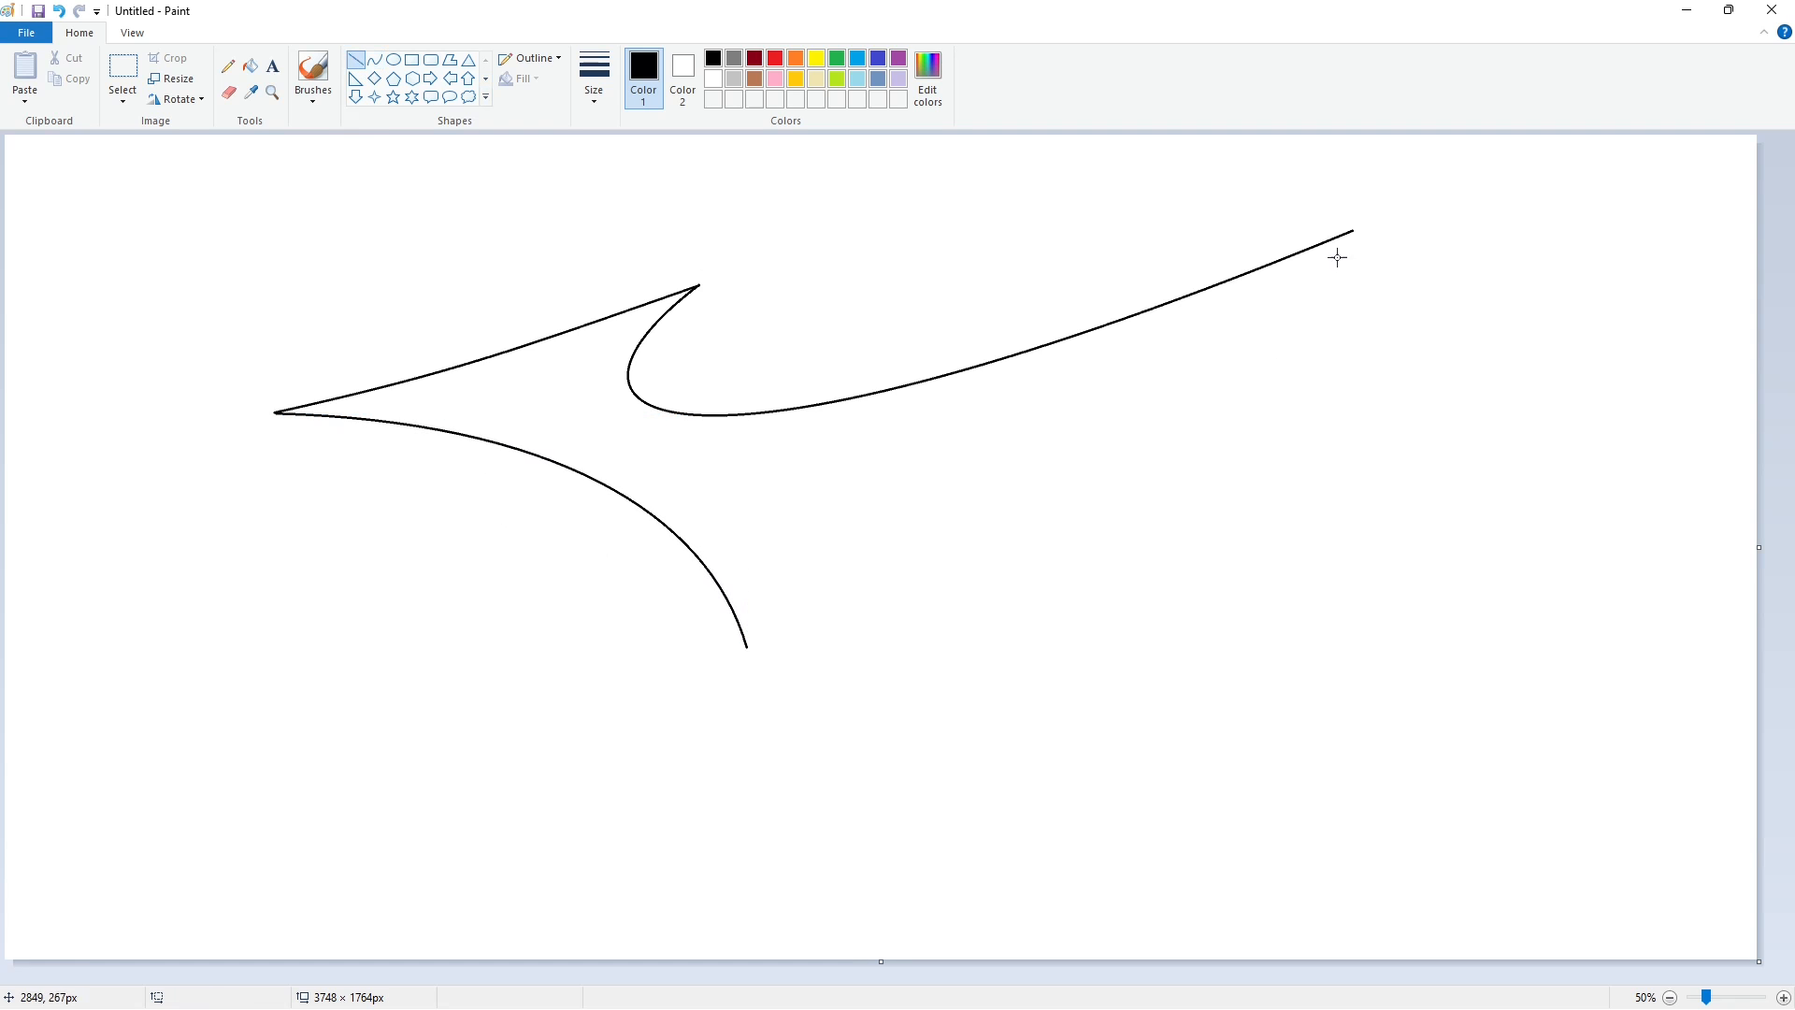
mouse_move(1353, 230)
mouse_down()
mouse_move(1285, 325)
mouse_move(1019, 413)
mouse_move(890, 646)
mouse_up()
double_click(1165, 368)
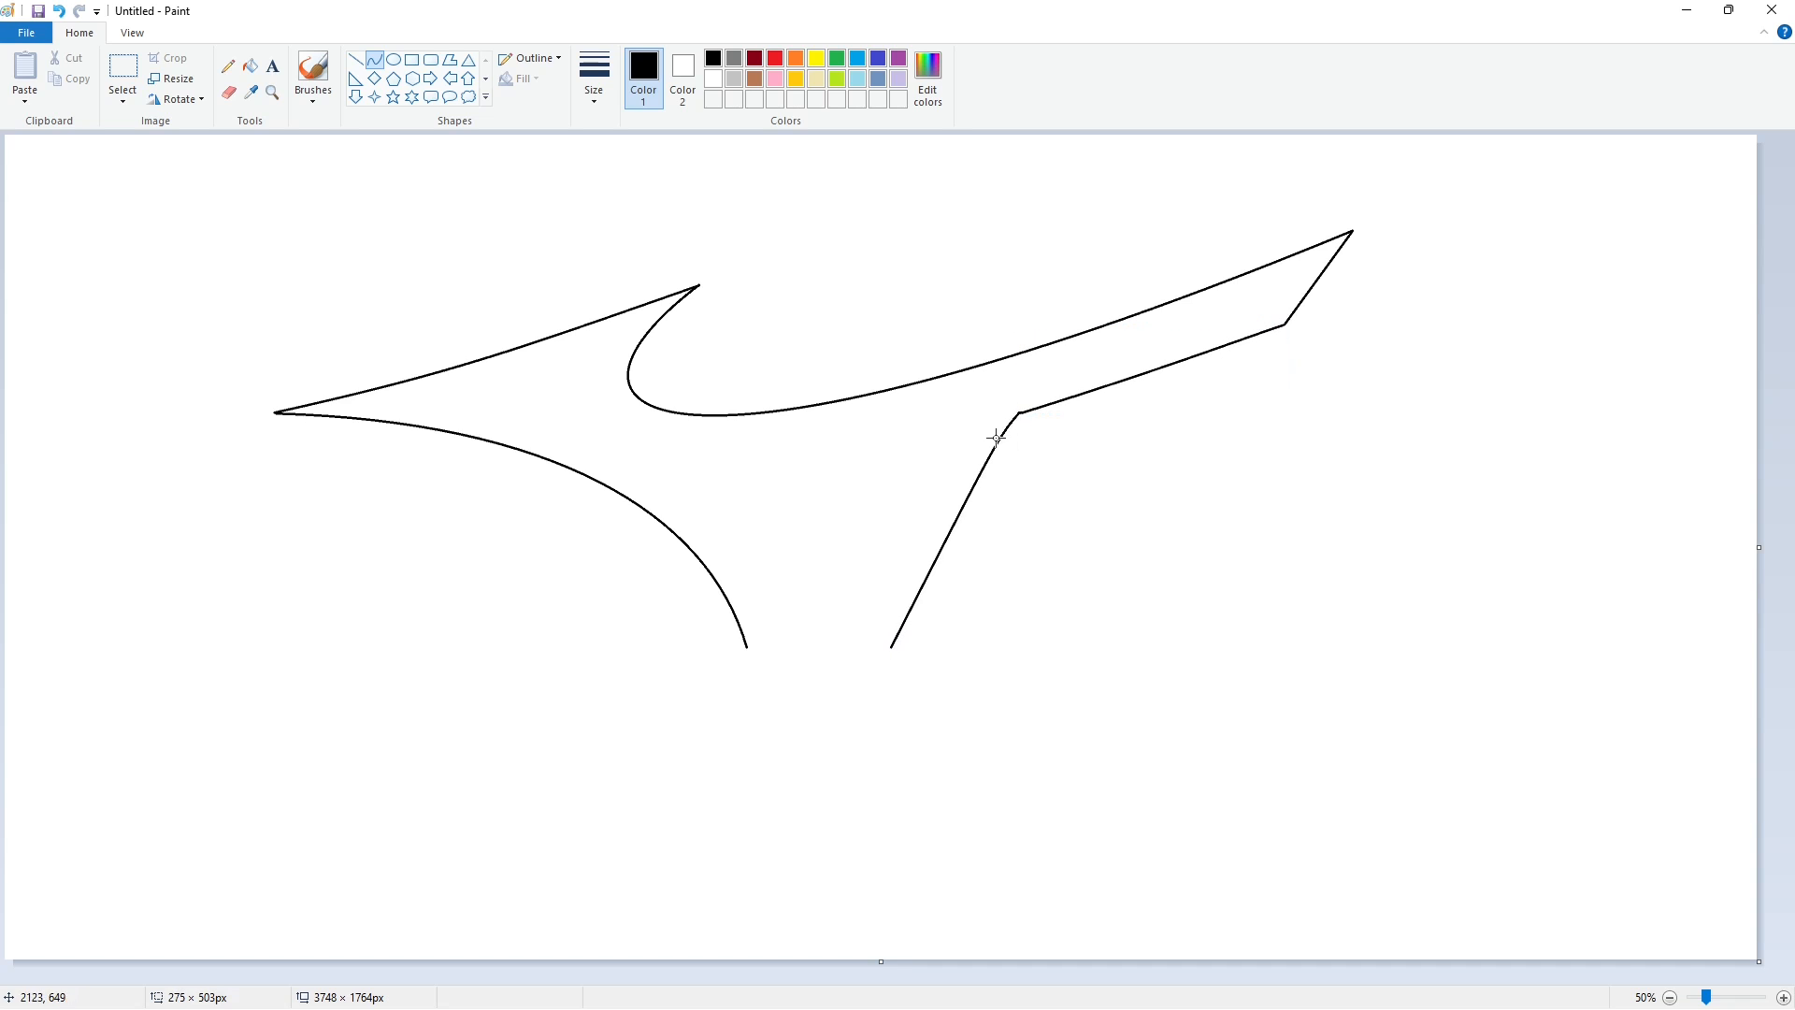
drag(993, 433, 850, 514)
click(1208, 461)
Close the base of the emblem's stem with a straight horizontal line between the two curve ends
click(1782, 997)
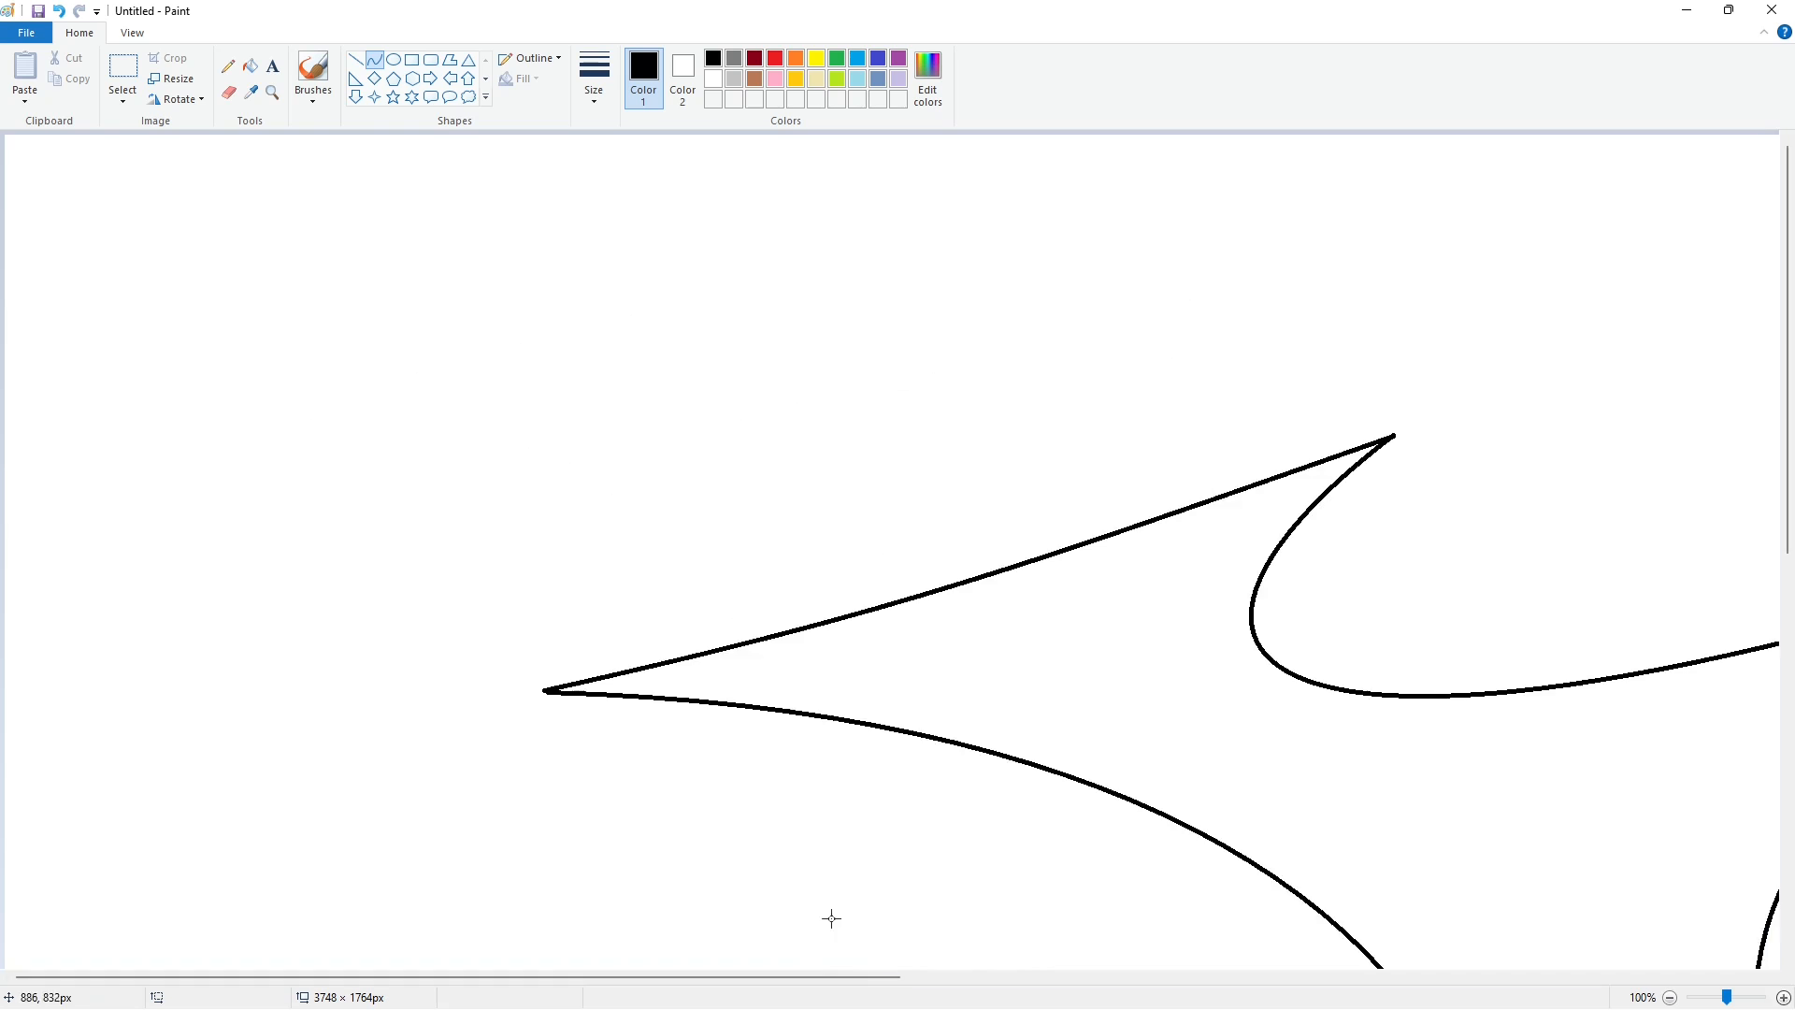
drag(822, 977, 1251, 977)
scroll(1186, 852, down, 2)
click(356, 59)
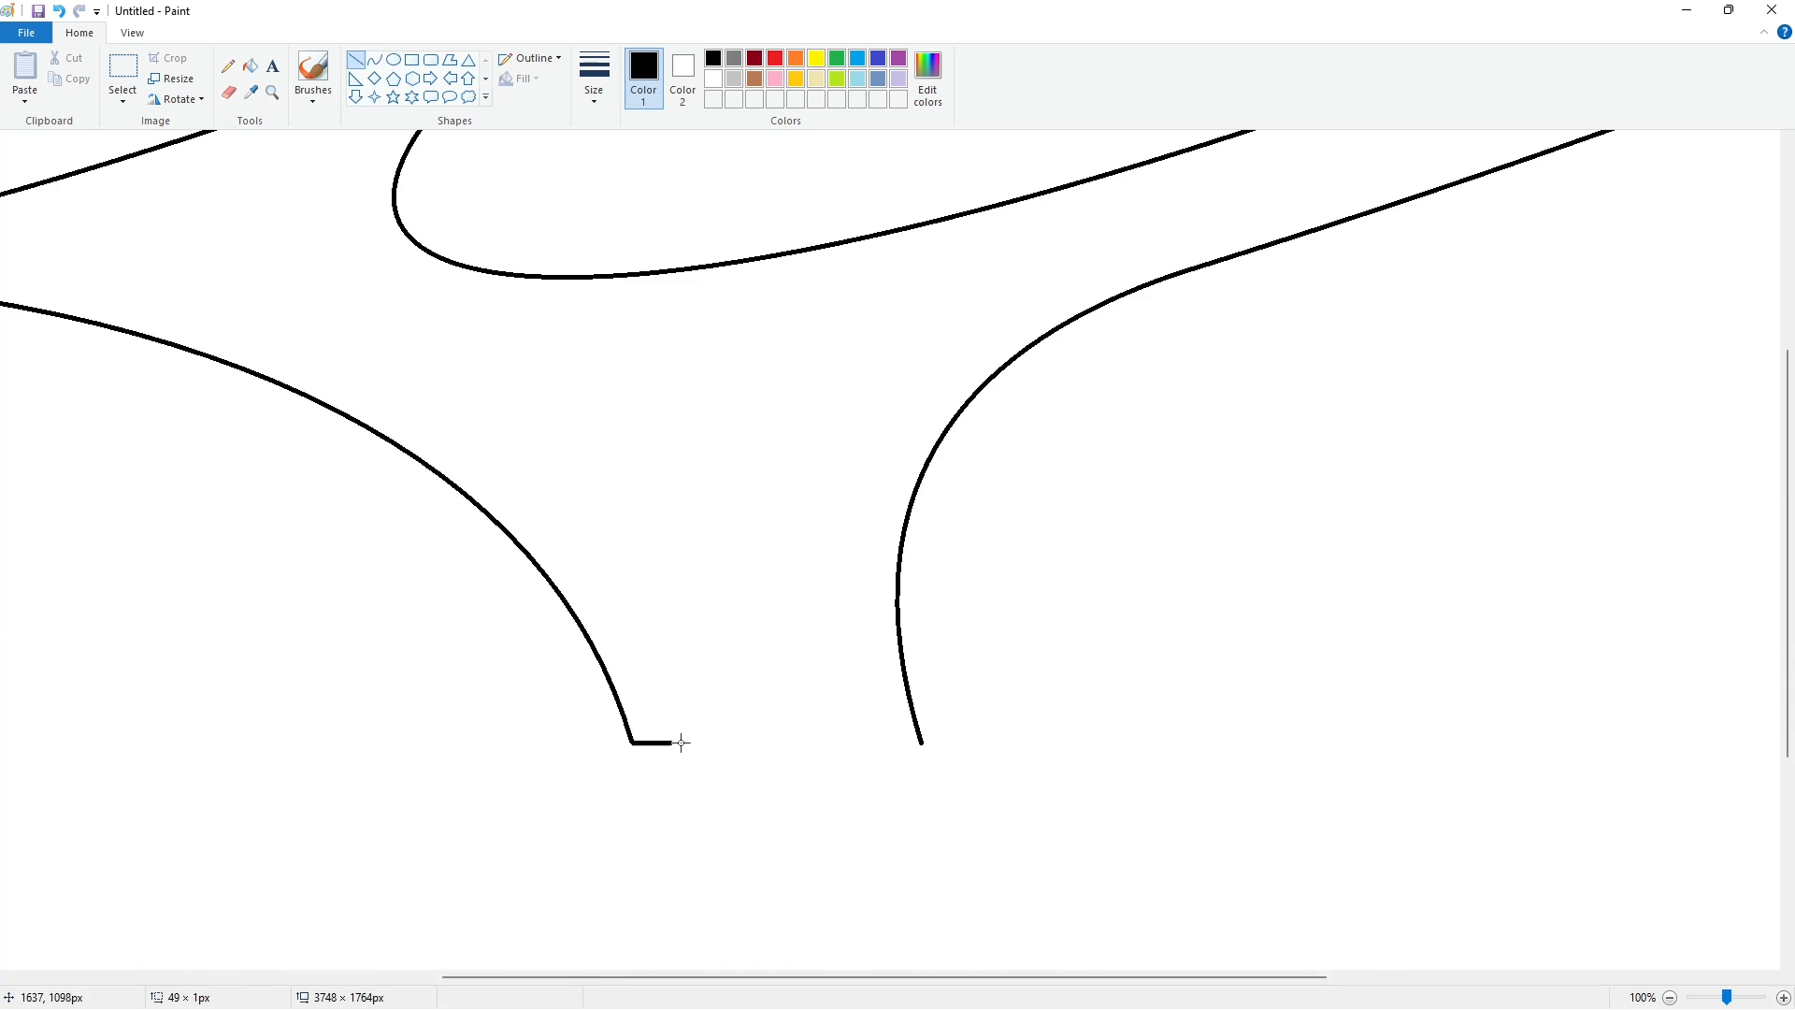
drag(682, 742, 920, 744)
click(1670, 996)
Draw a small curved-sided triangle inside the emblem above the stem and fill the emblem around it black
click(375, 59)
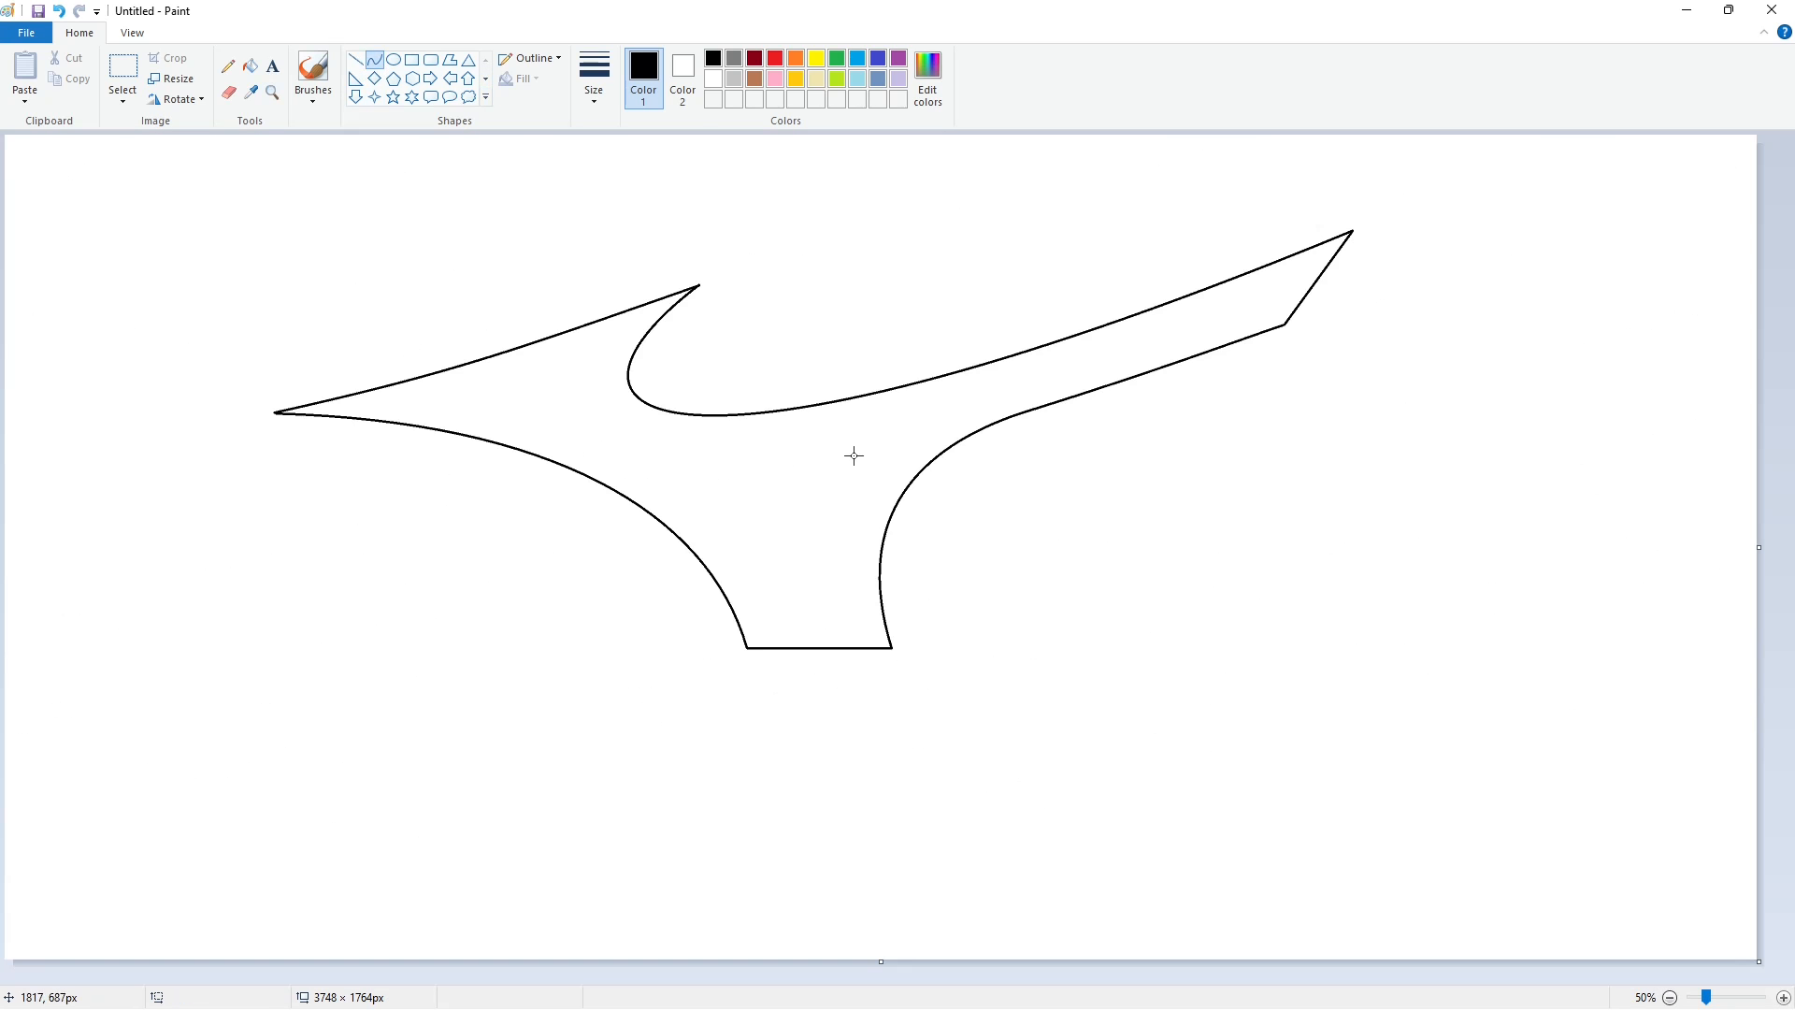
mouse_move(865, 456)
mouse_down()
mouse_move(701, 470)
mouse_move(848, 460)
mouse_move(797, 560)
mouse_move(809, 513)
mouse_up()
key(ctrl+z)
drag(860, 455, 797, 557)
drag(842, 475, 812, 505)
click(865, 533)
drag(703, 472, 768, 503)
click(978, 541)
click(250, 65)
click(592, 398)
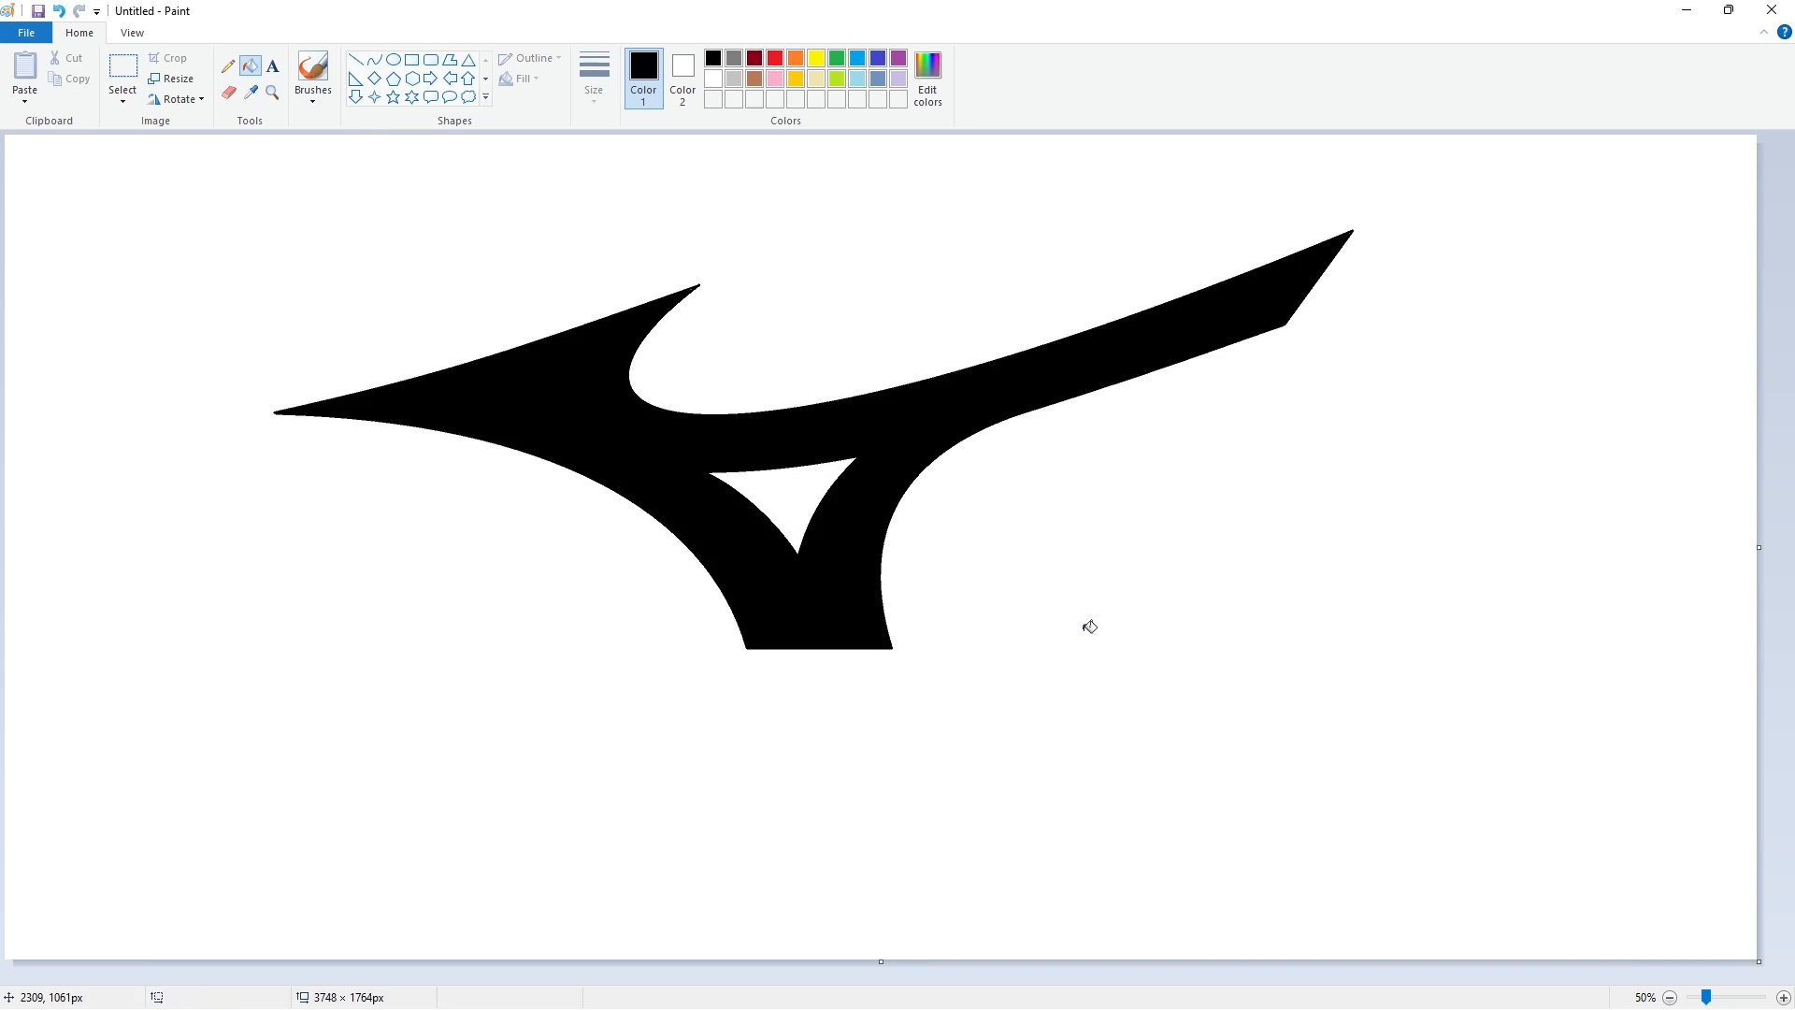
Draw the outer edge of a slanted letter stroke with a rounded upper corner, below the emblem's pointed end
click(355, 62)
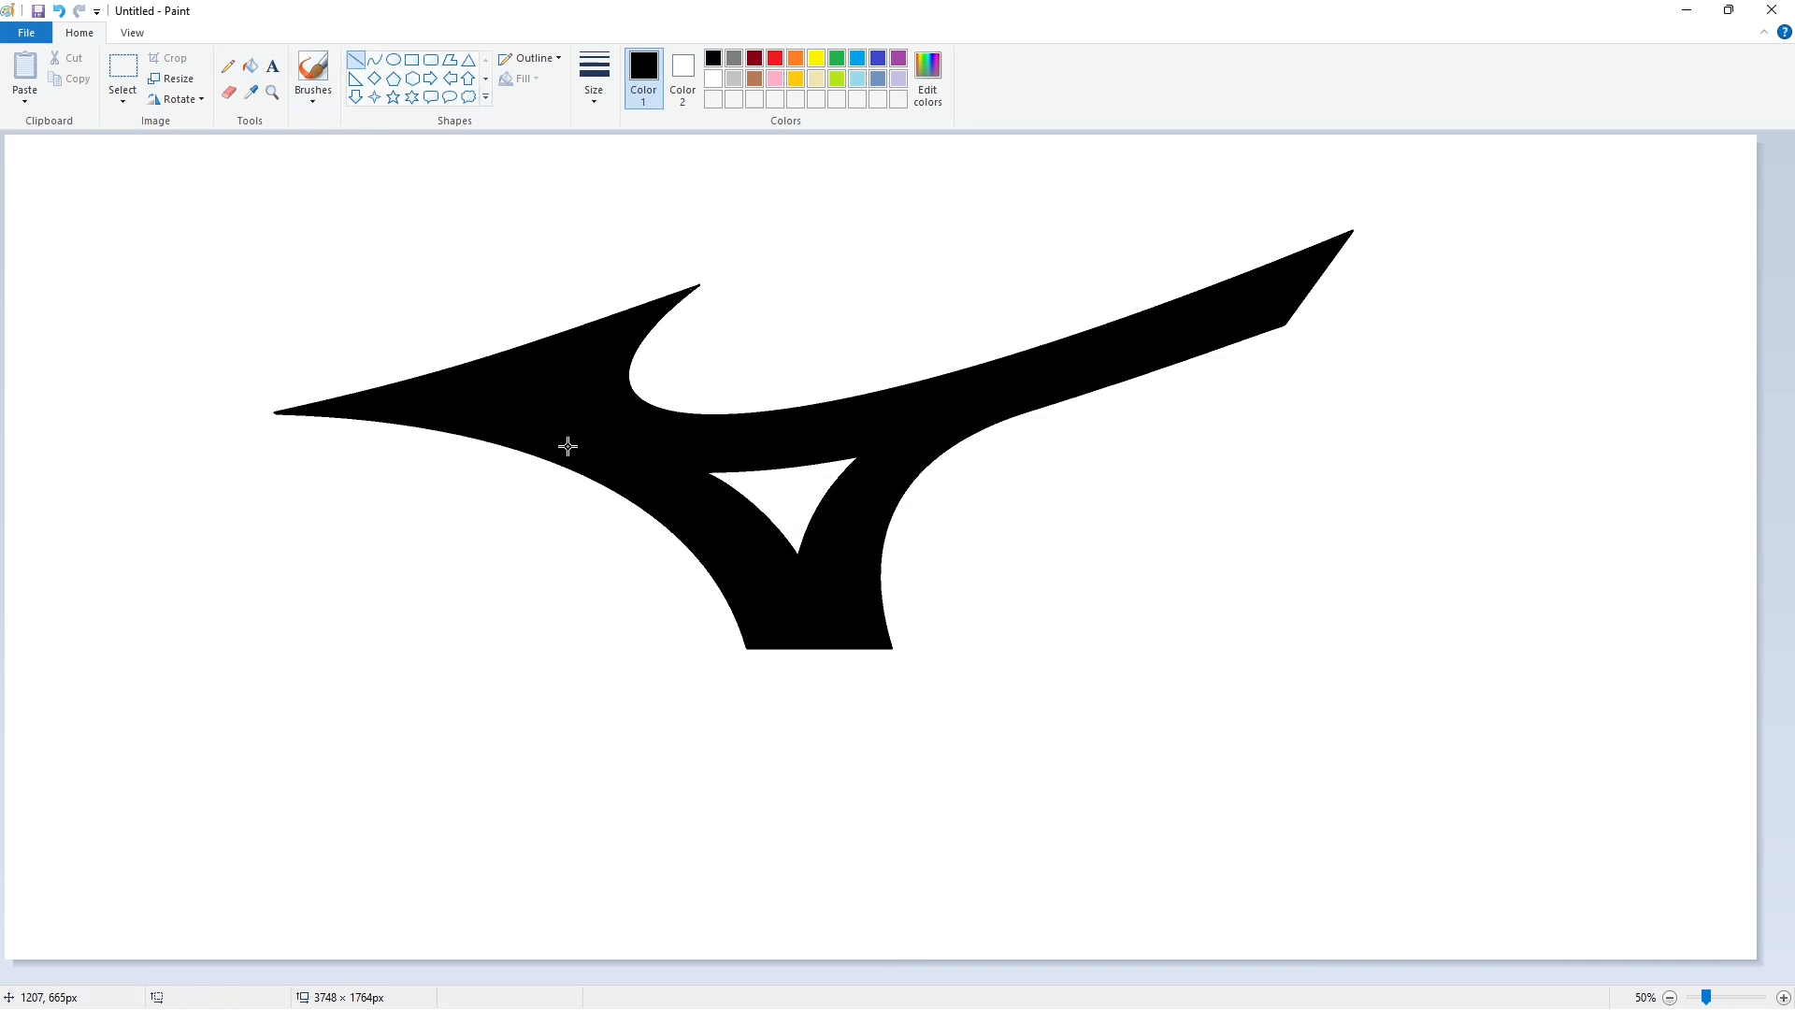
click(375, 60)
drag(422, 658, 274, 841)
click(355, 61)
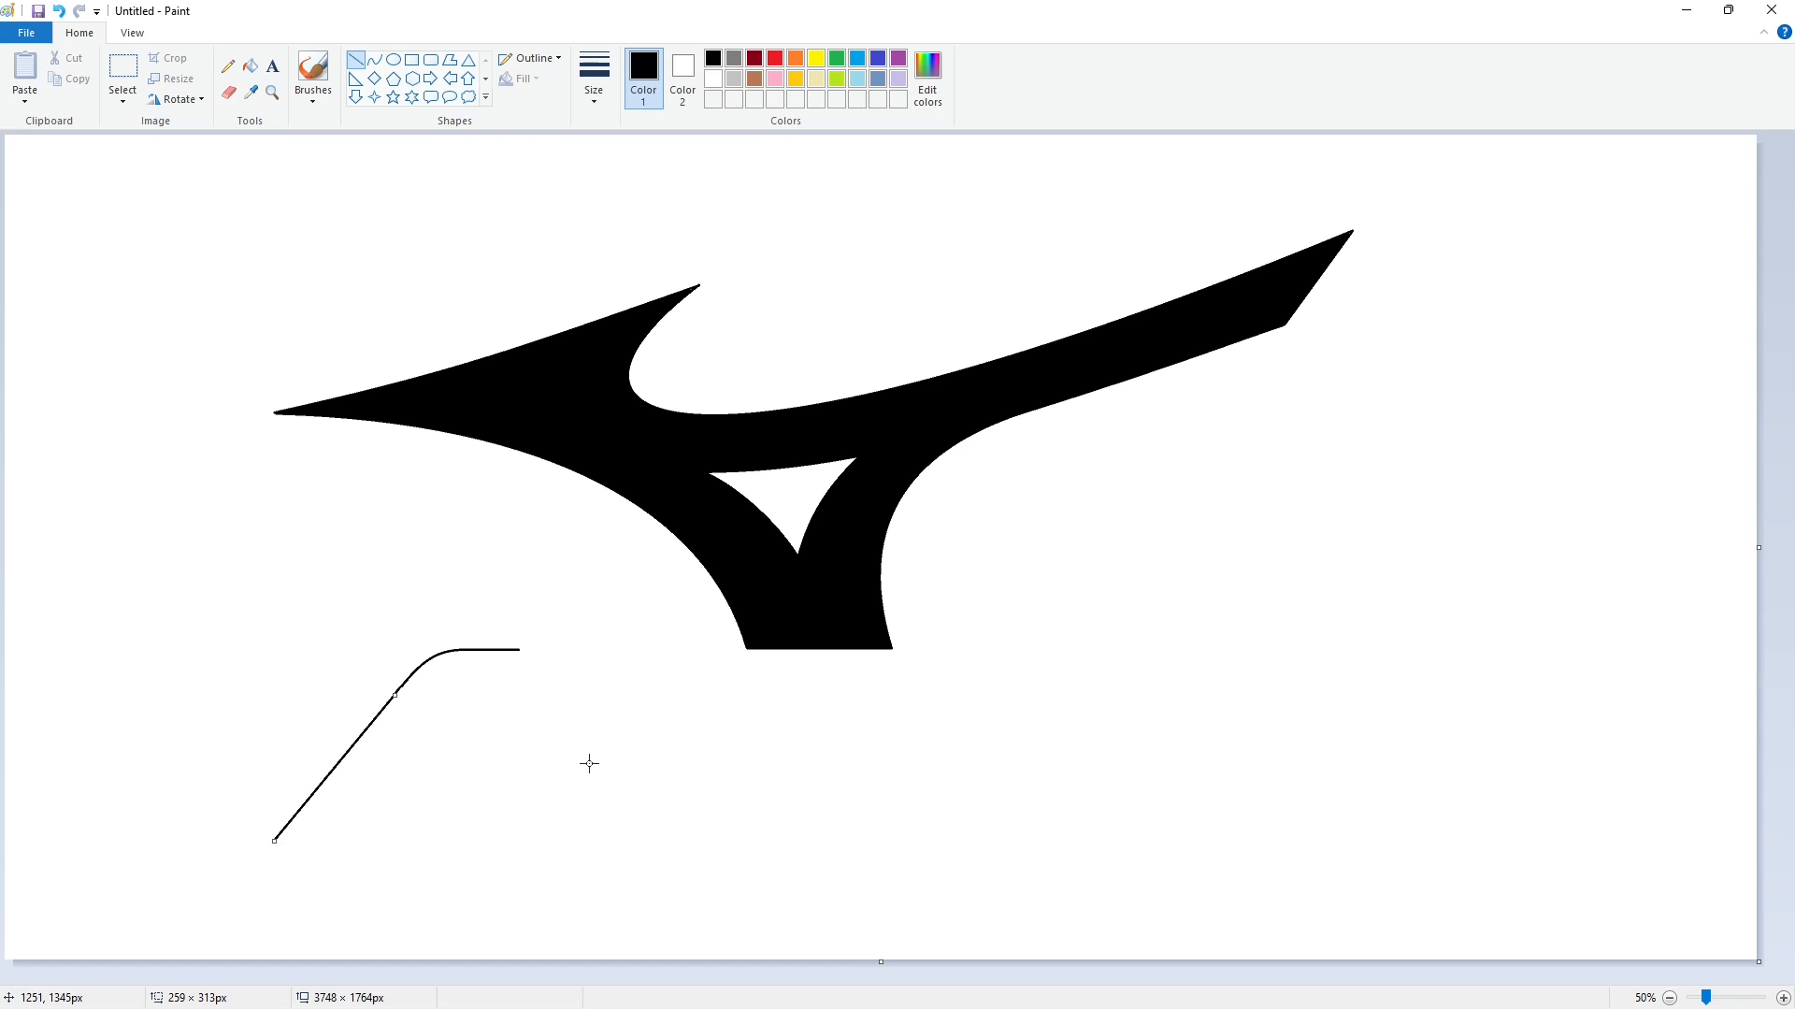
click(589, 763)
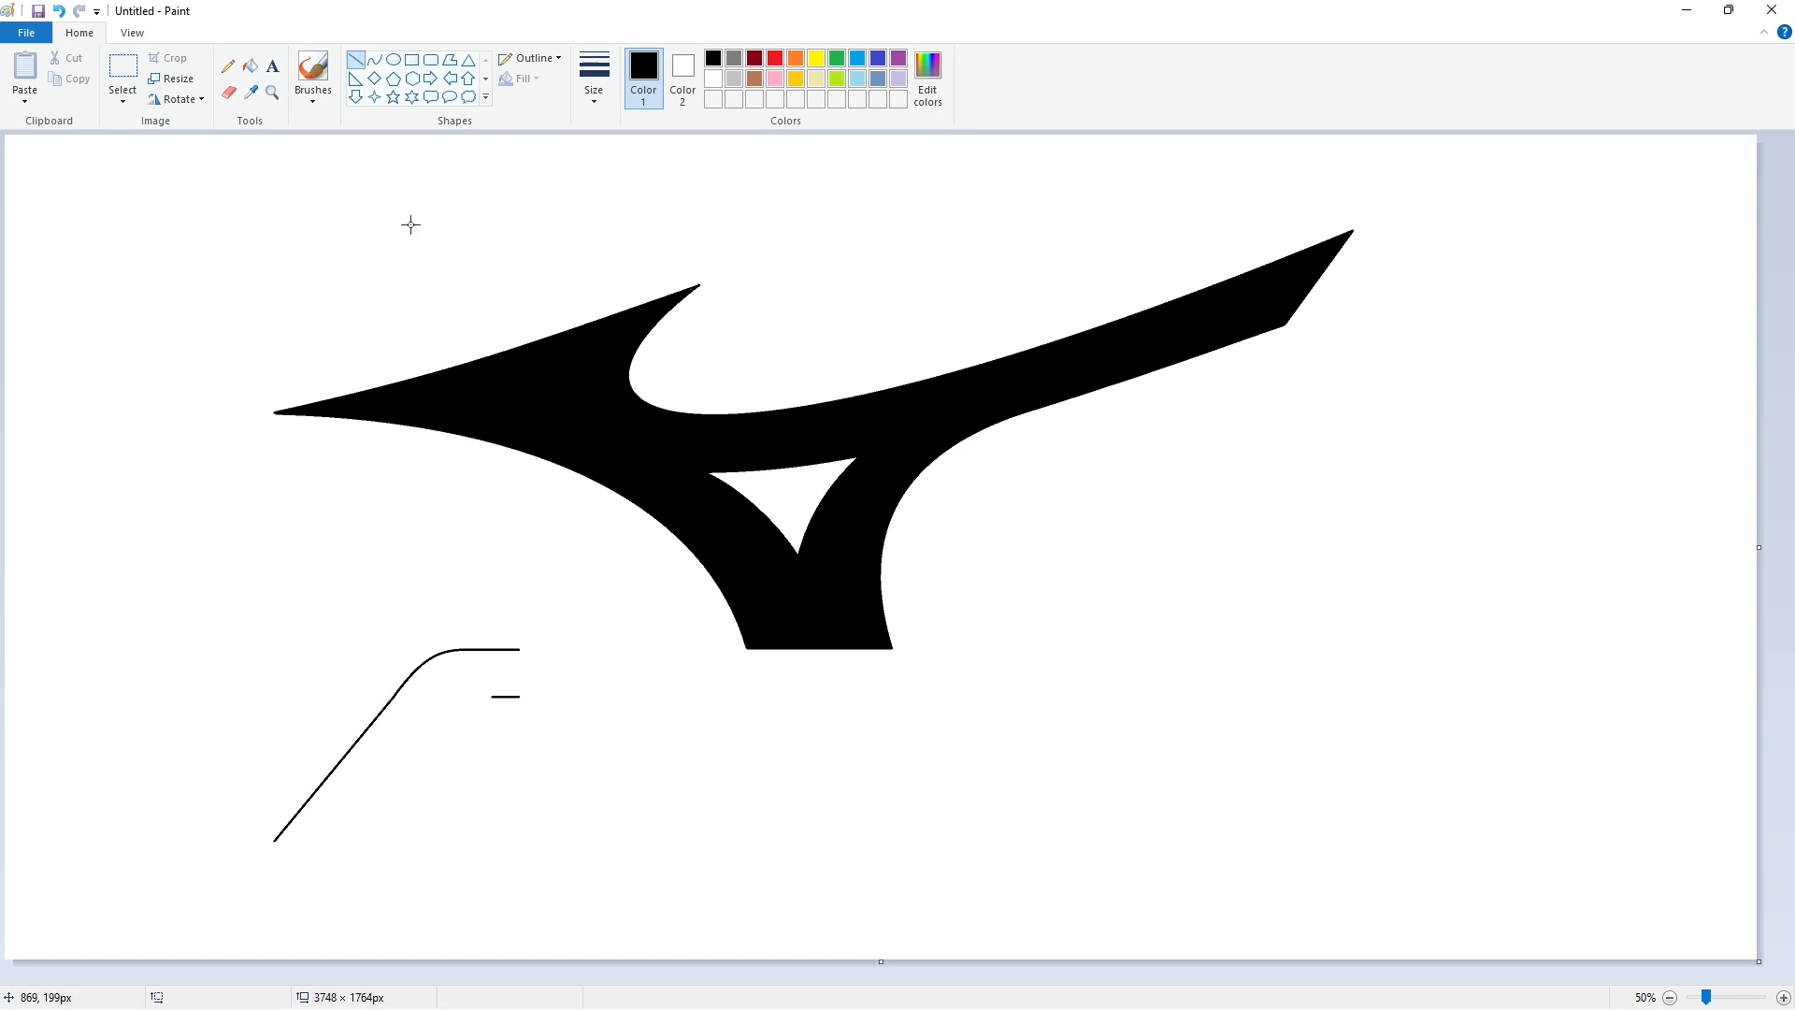
Draw the stroke's inner rounded corner with the Curve tool, following the outer corner below it
click(374, 59)
drag(461, 714, 443, 727)
click(471, 699)
click(471, 698)
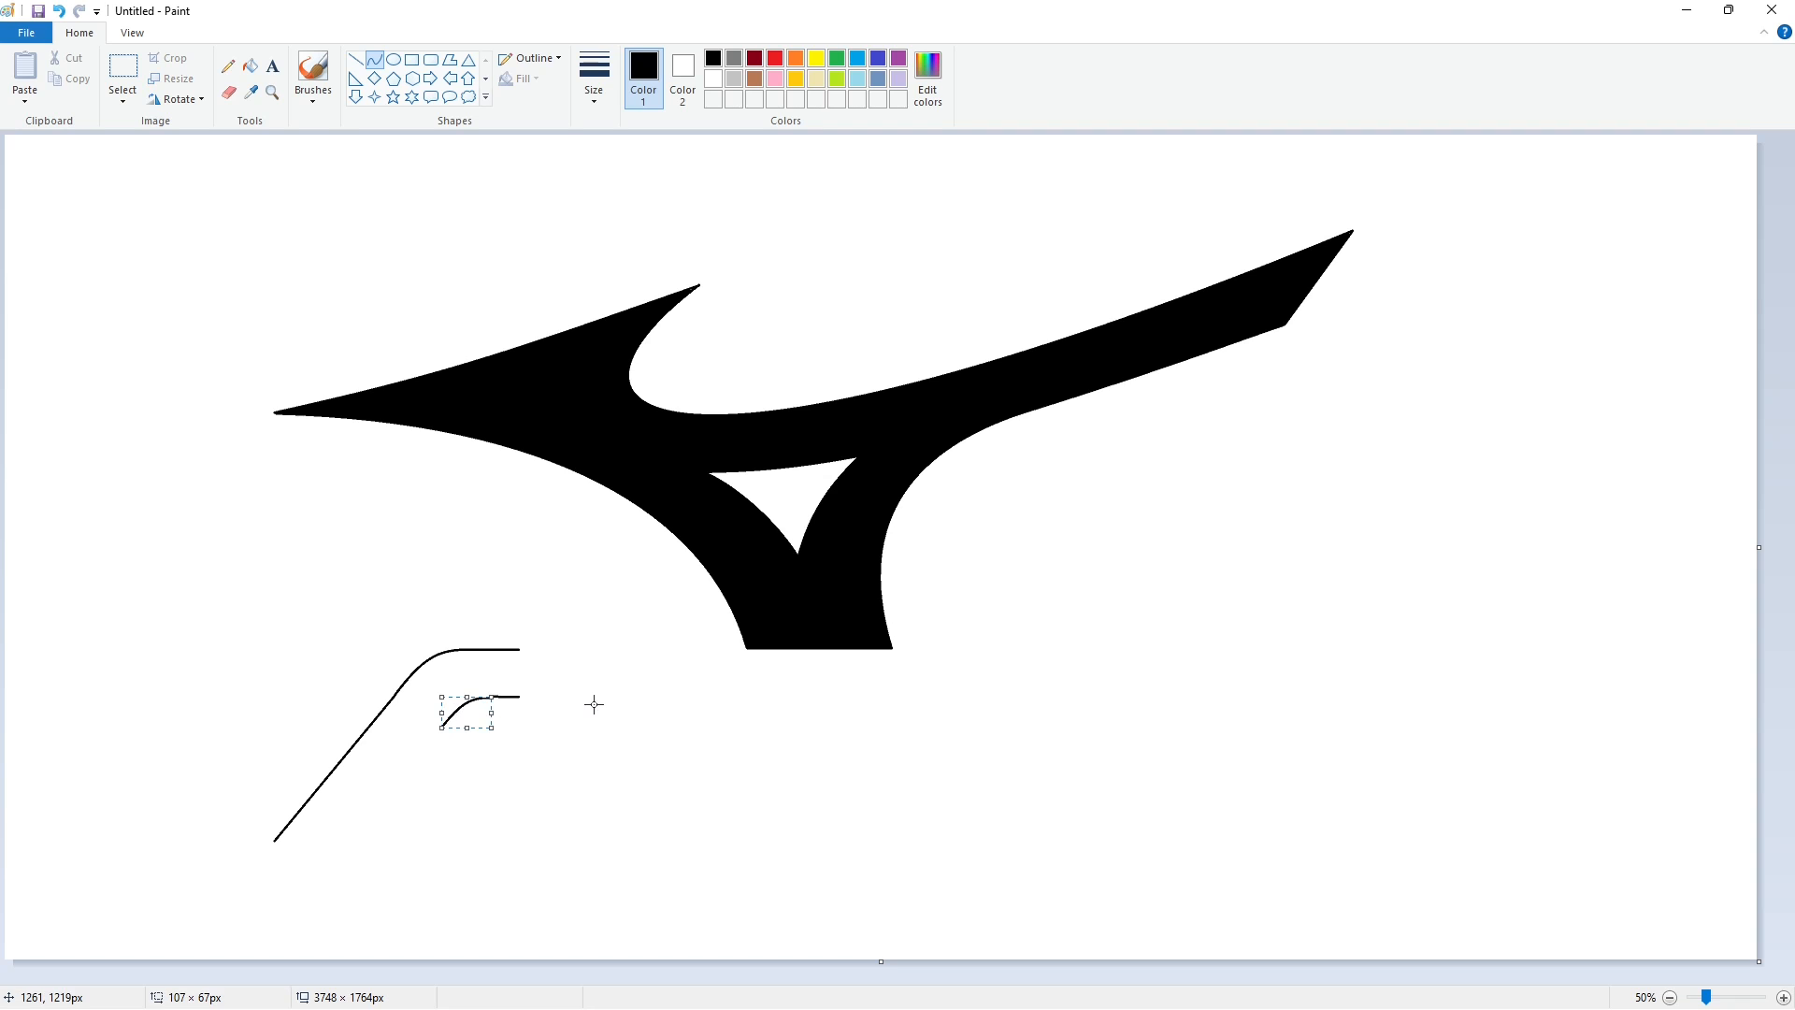
click(666, 719)
Copy the slanted outer line and place the copy parallel to it as the stroke's inner edge
click(122, 70)
drag(200, 661, 384, 889)
key(ctrl+c)
key(ctrl+v)
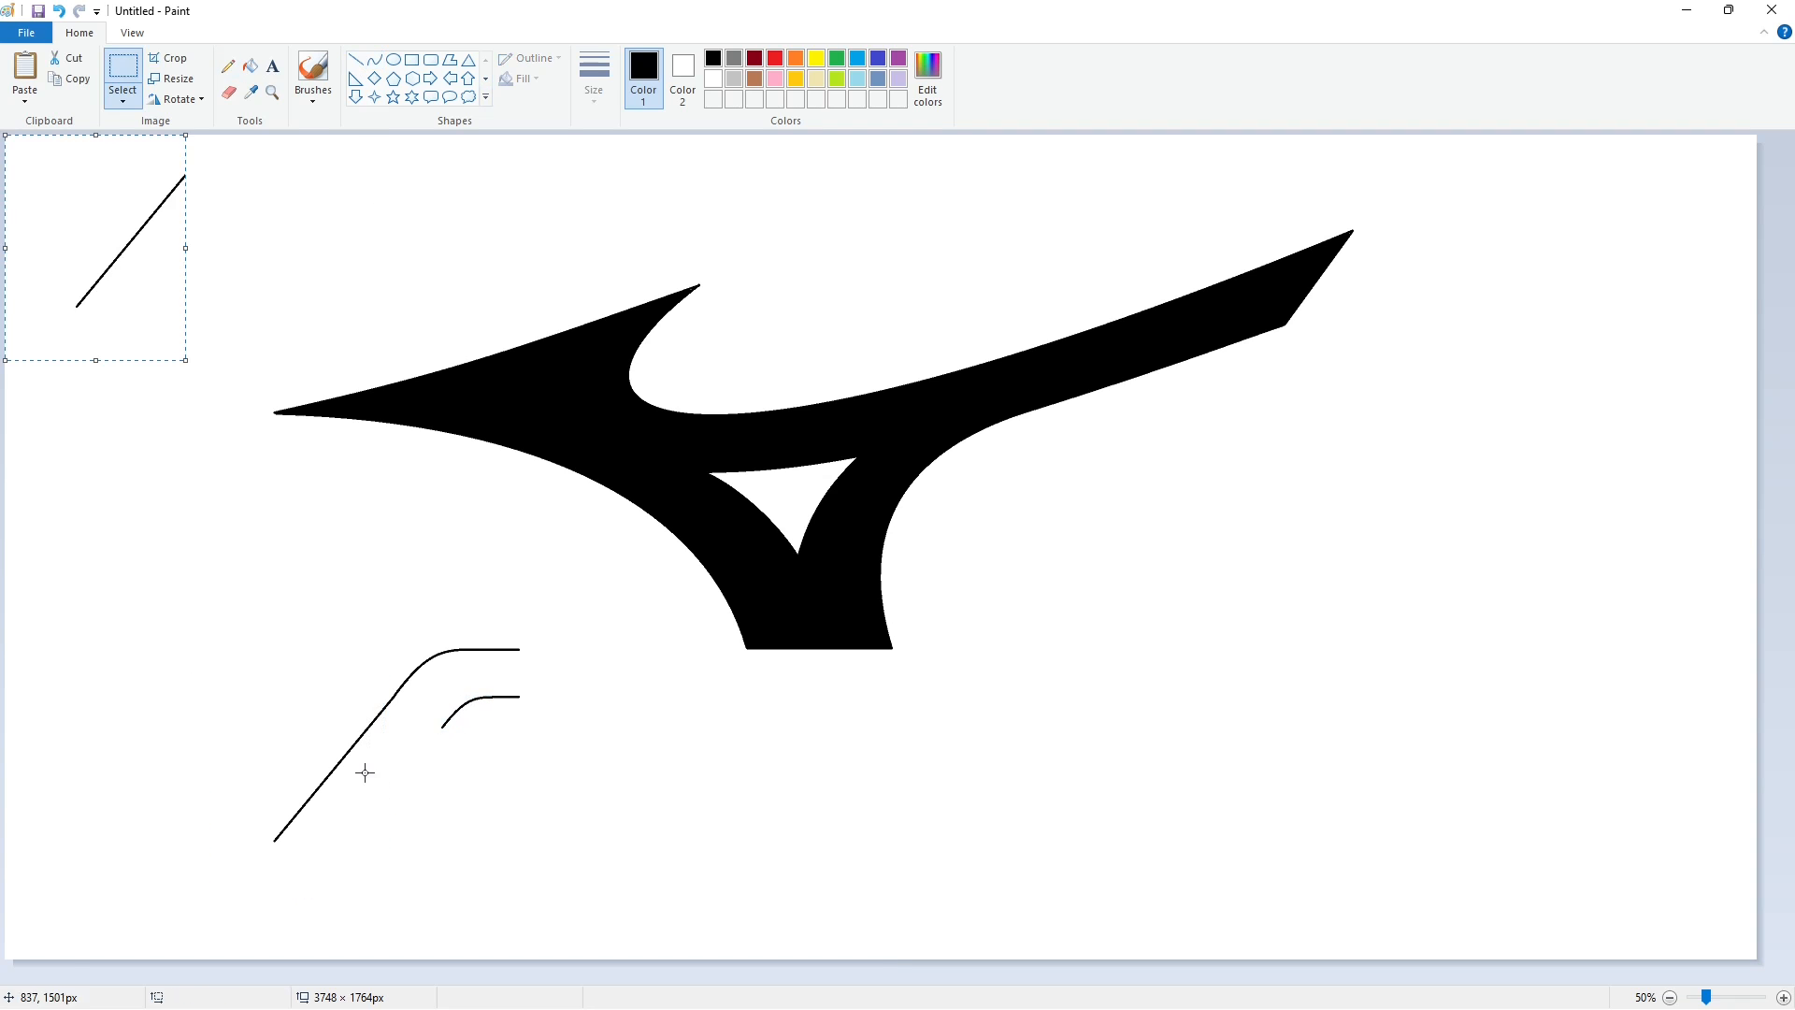
click(123, 100)
click(193, 269)
drag(128, 250, 390, 802)
click(942, 893)
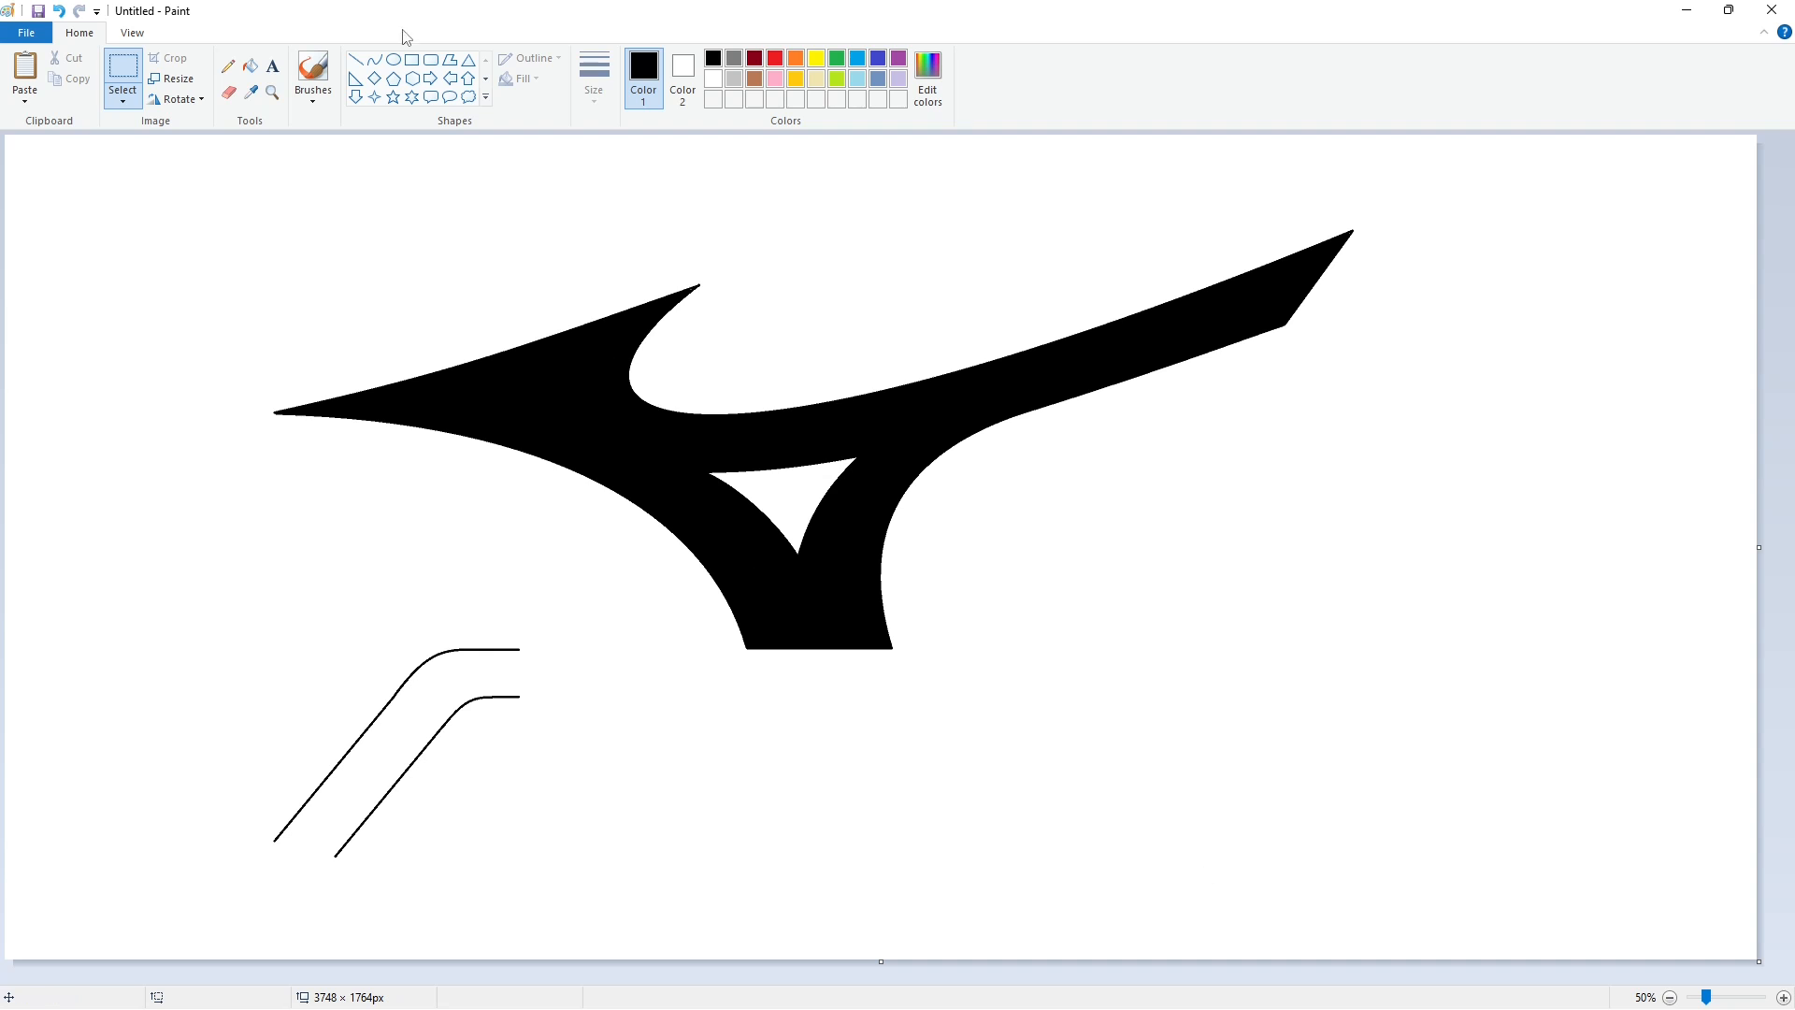
Close the letter stroke at its foot and at its upper end with straight lines and fill it black
click(355, 60)
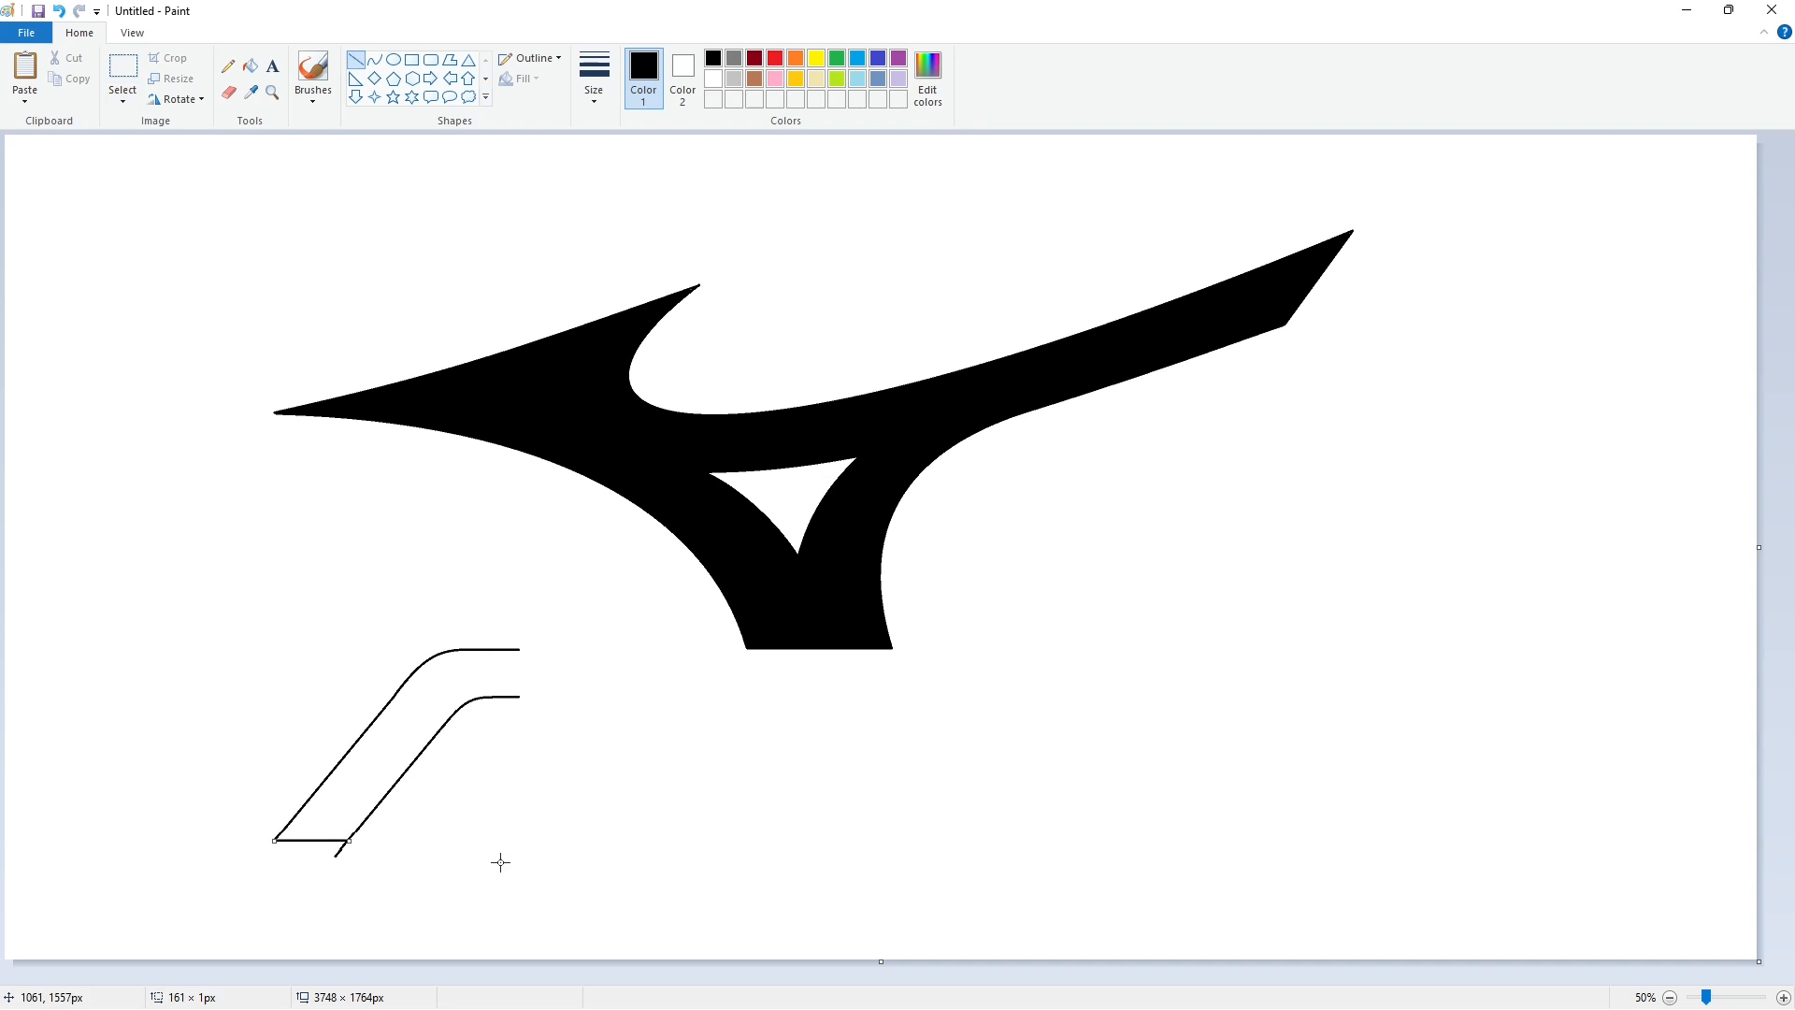
click(1784, 997)
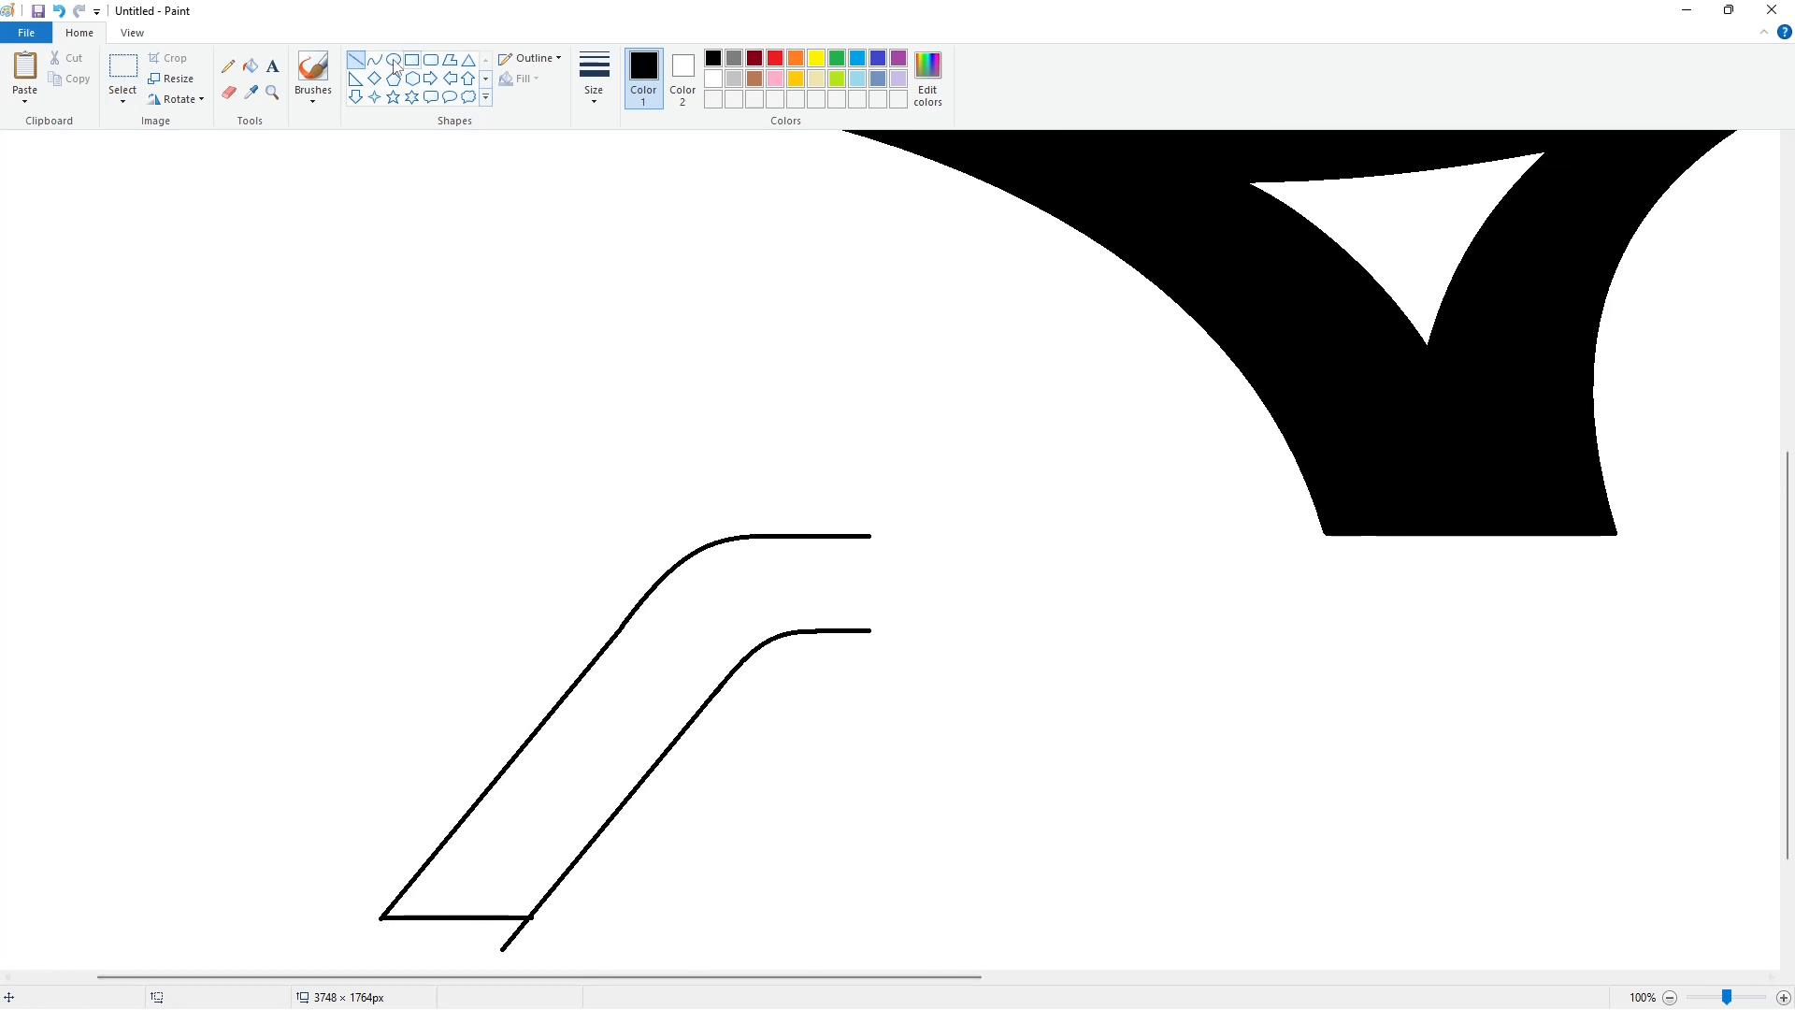
drag(871, 537, 872, 632)
drag(441, 177, 489, 221)
scroll(300, 177, up, 5)
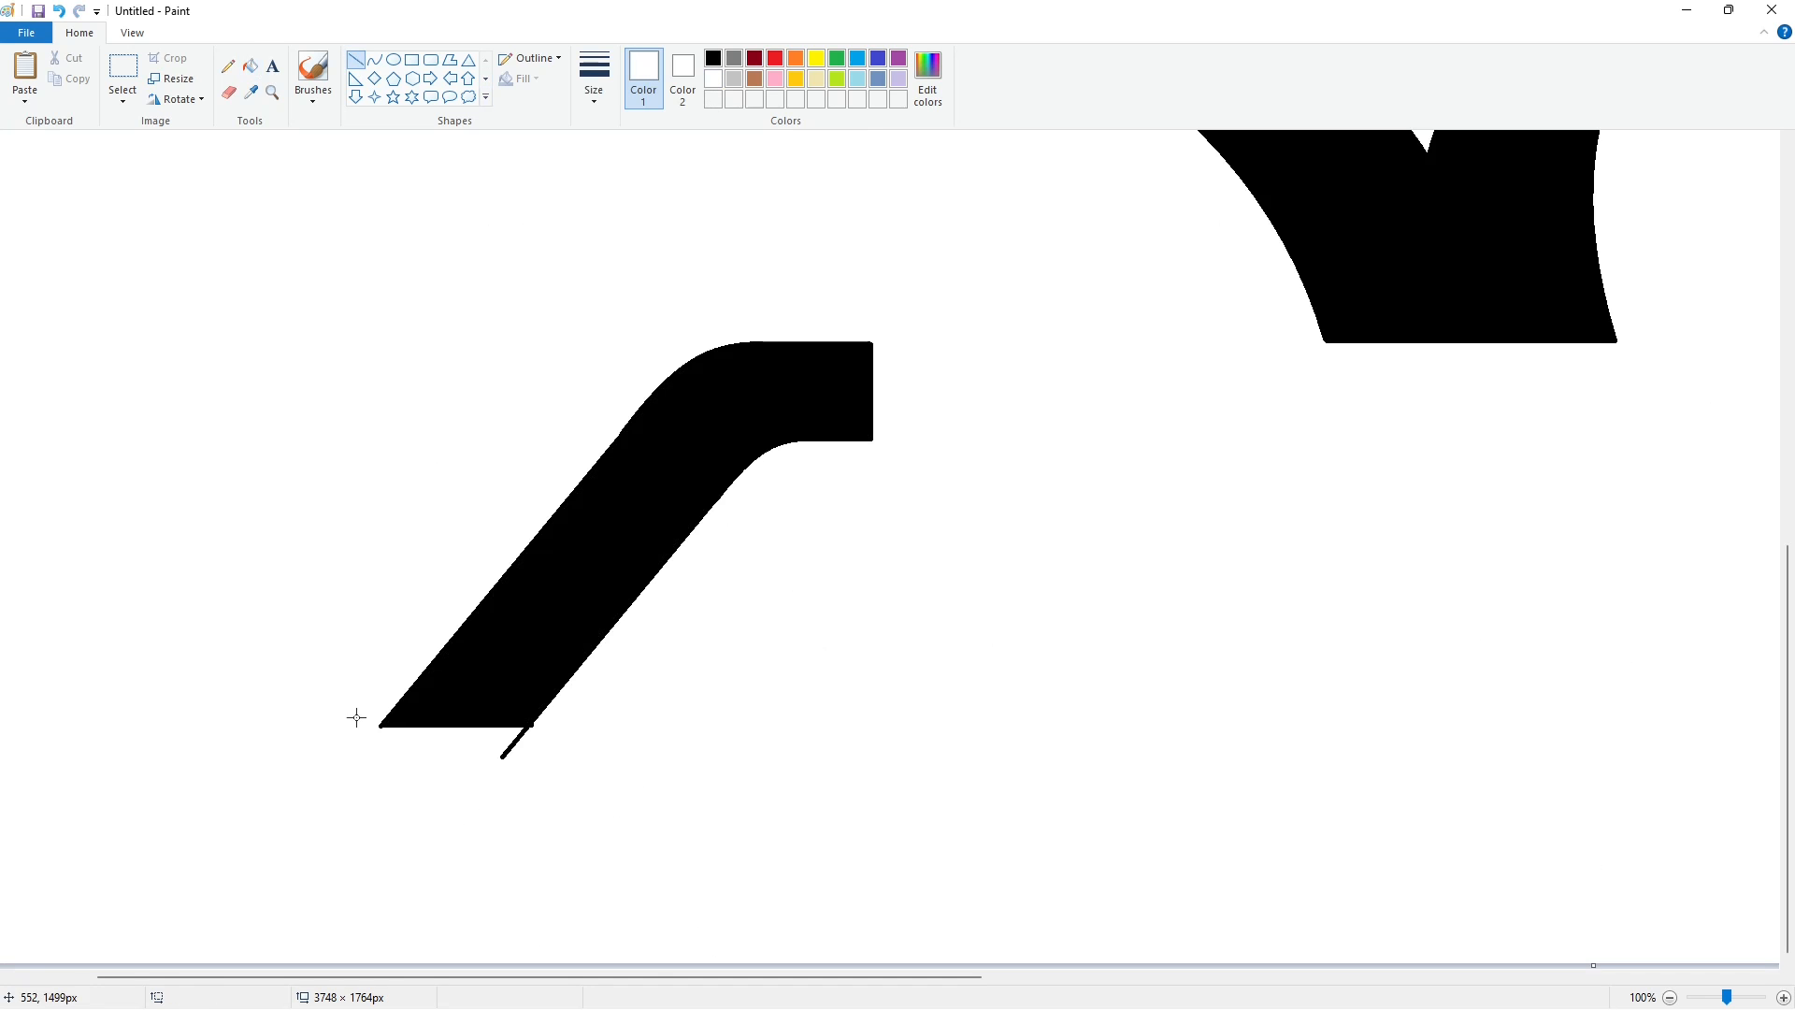
Trim the line end sticking out below the stroke's foot with a white line and white fill
drag(353, 728, 578, 728)
click(886, 706)
click(249, 65)
click(515, 743)
Smooth the stroke's outer edge below the rounded bend with a short black line
click(356, 59)
click(713, 58)
drag(633, 412, 588, 469)
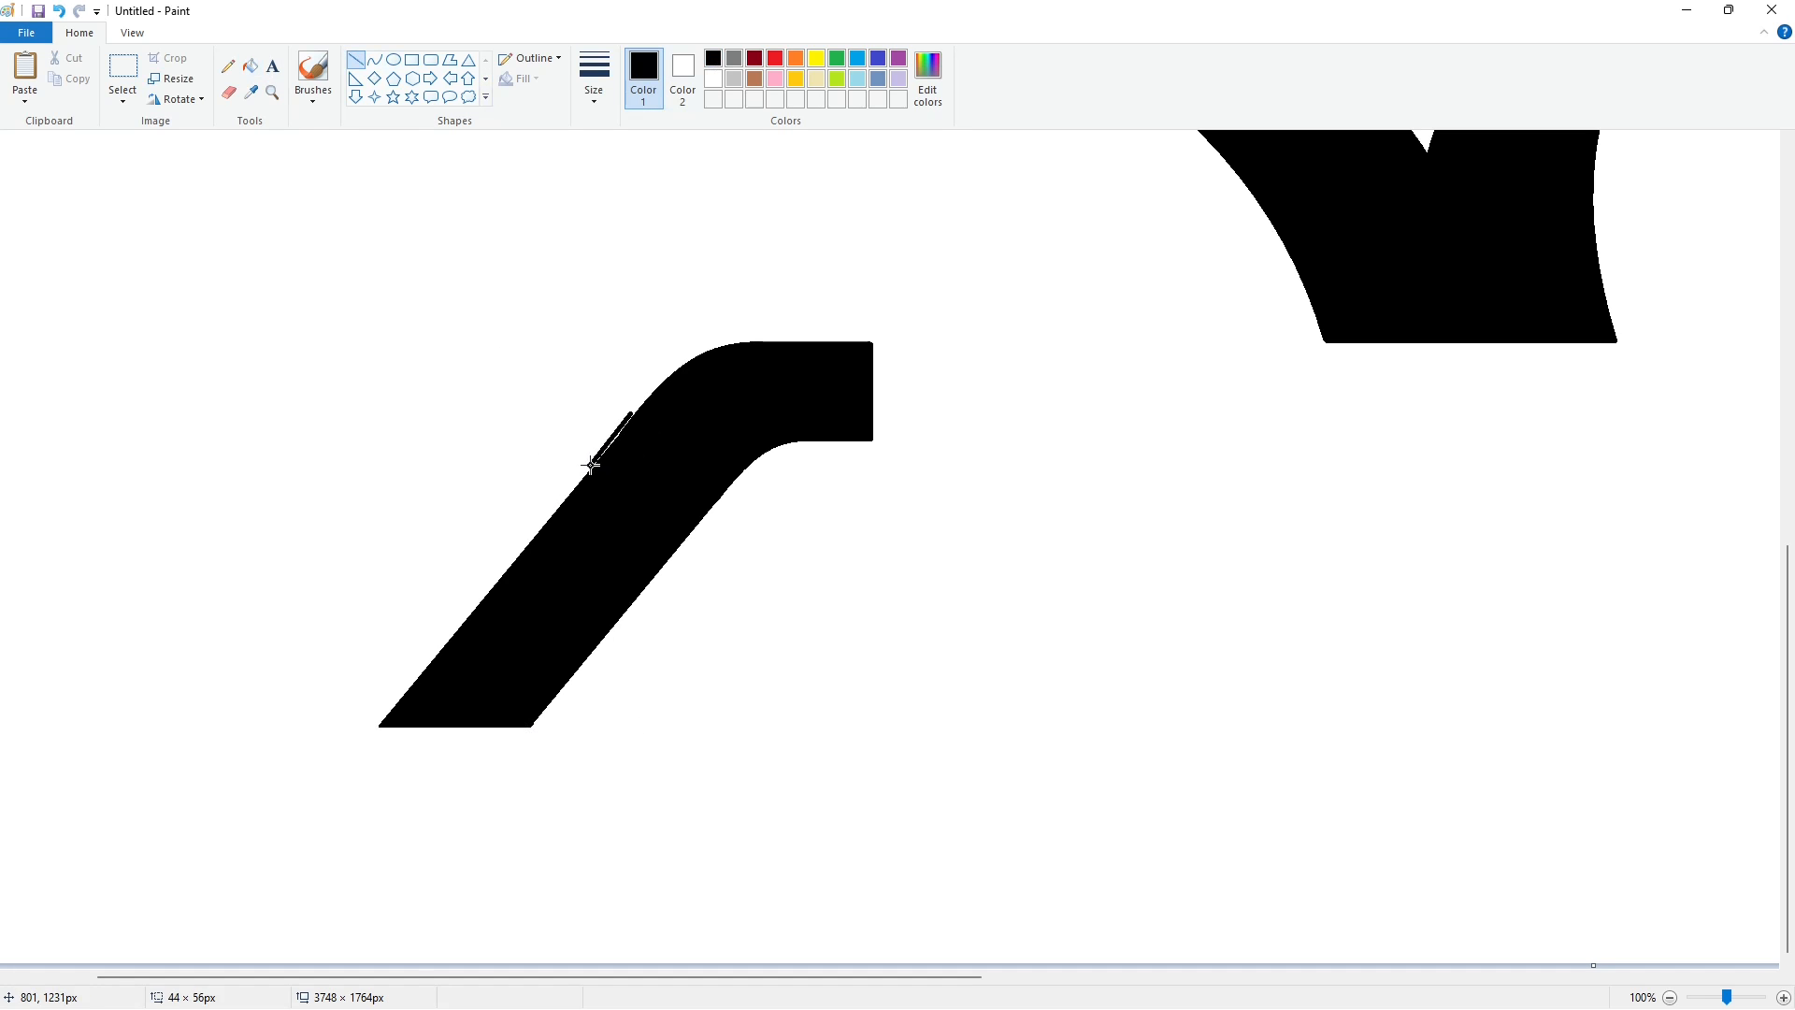
click(701, 478)
Duplicate the black letter stroke and align the copy beside the first, touching the corner of its upper end
click(123, 70)
drag(184, 208, 991, 849)
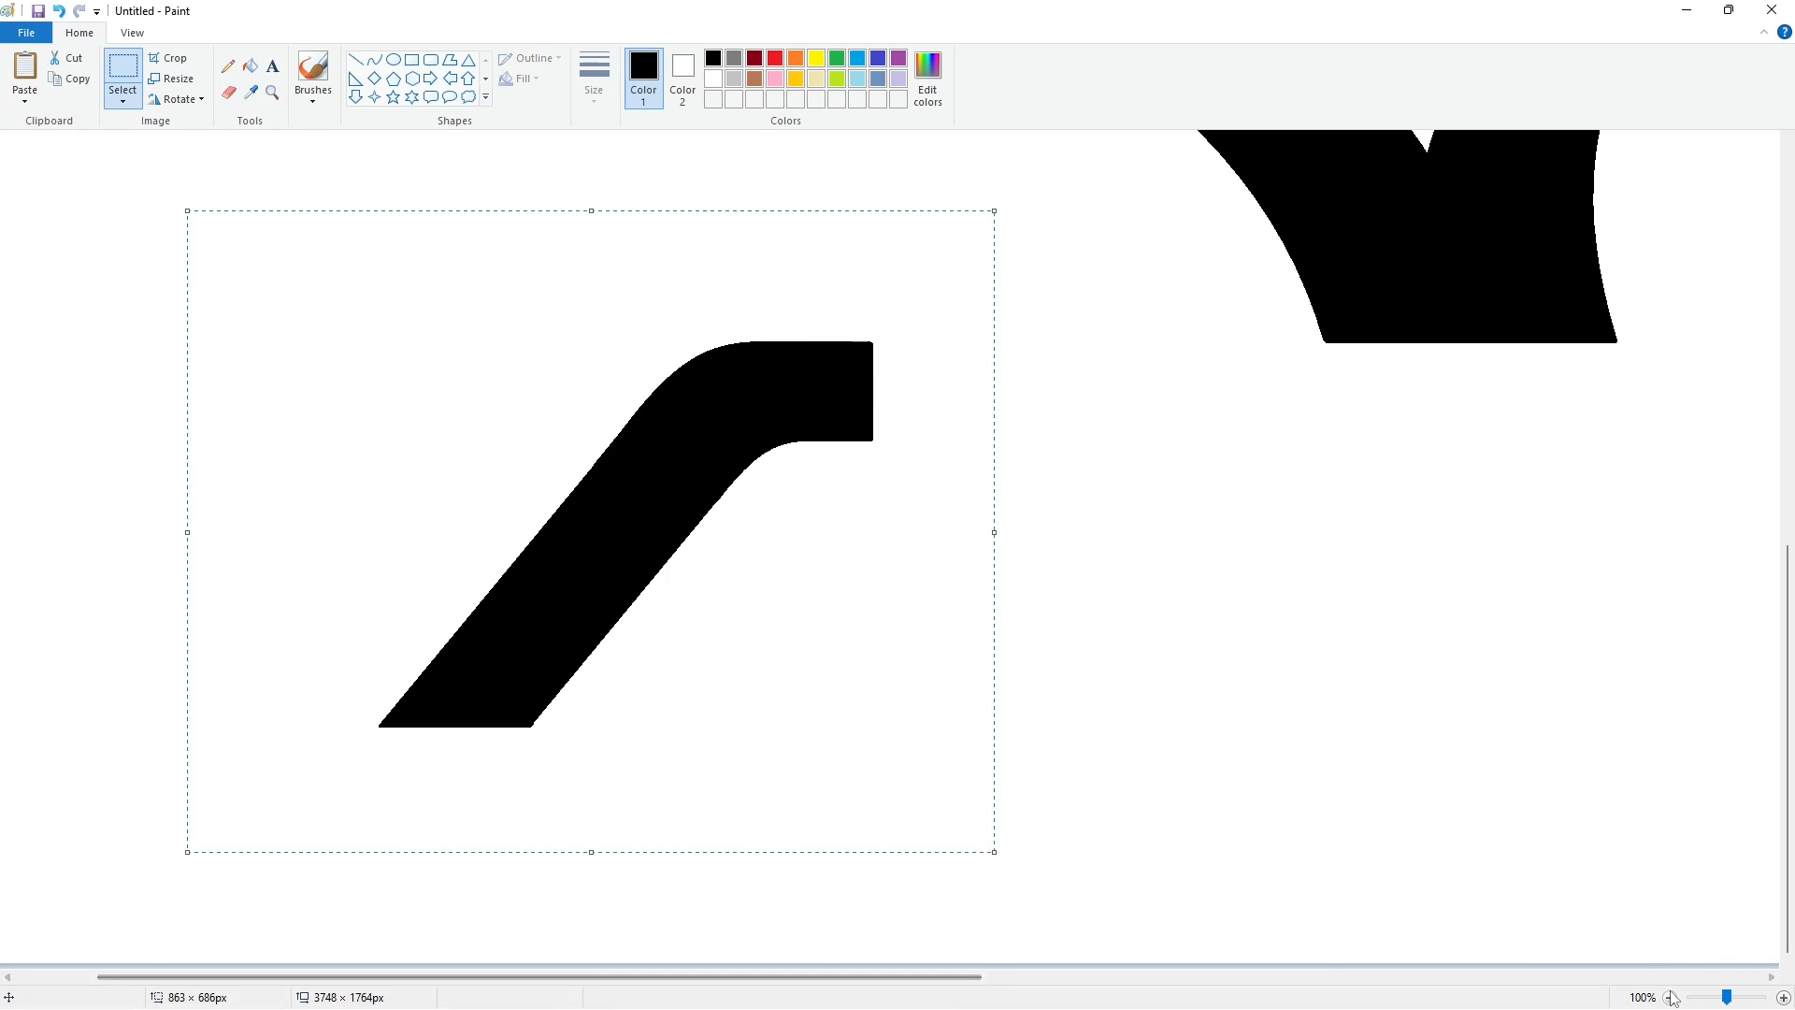
scroll(1480, 910, down, 1)
key(ctrl+v)
drag(204, 310, 445, 757)
key(Right)
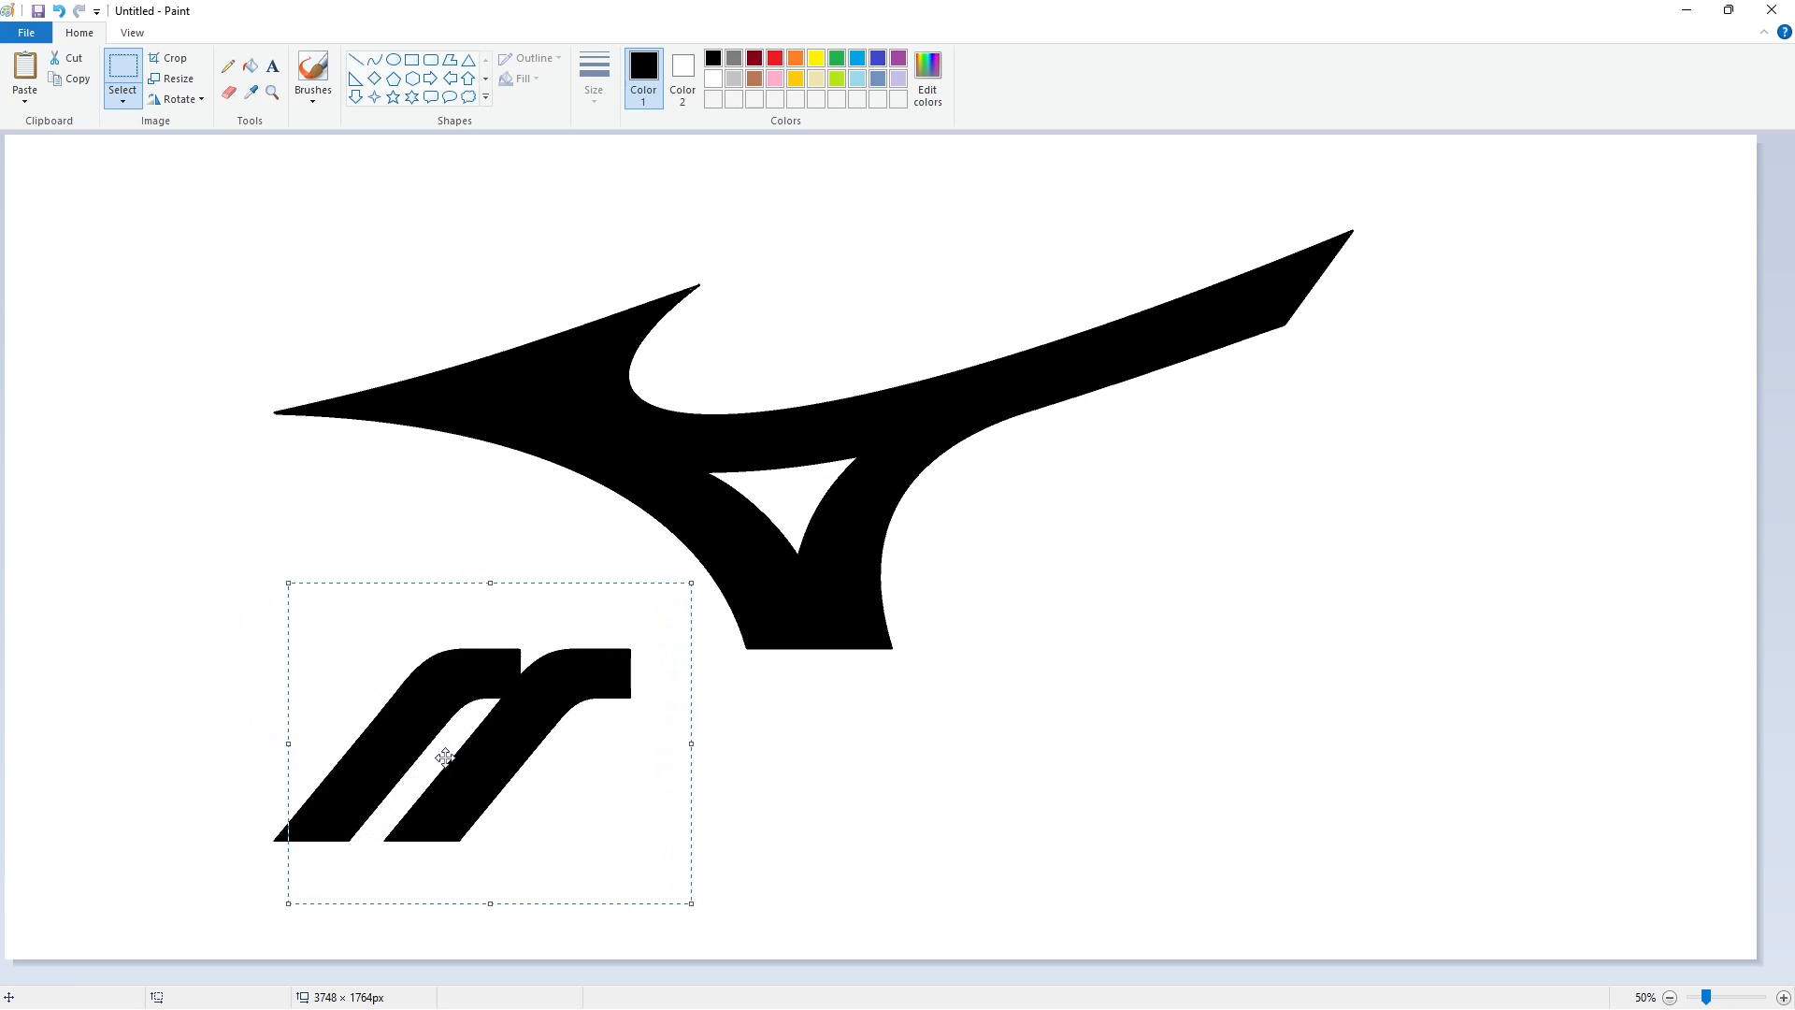
key(Right)
key(Right)
key(Right)
key(Right)
key(Right)
key(Right)
key(Right)
key(Right)
key(Right)
key(Right)
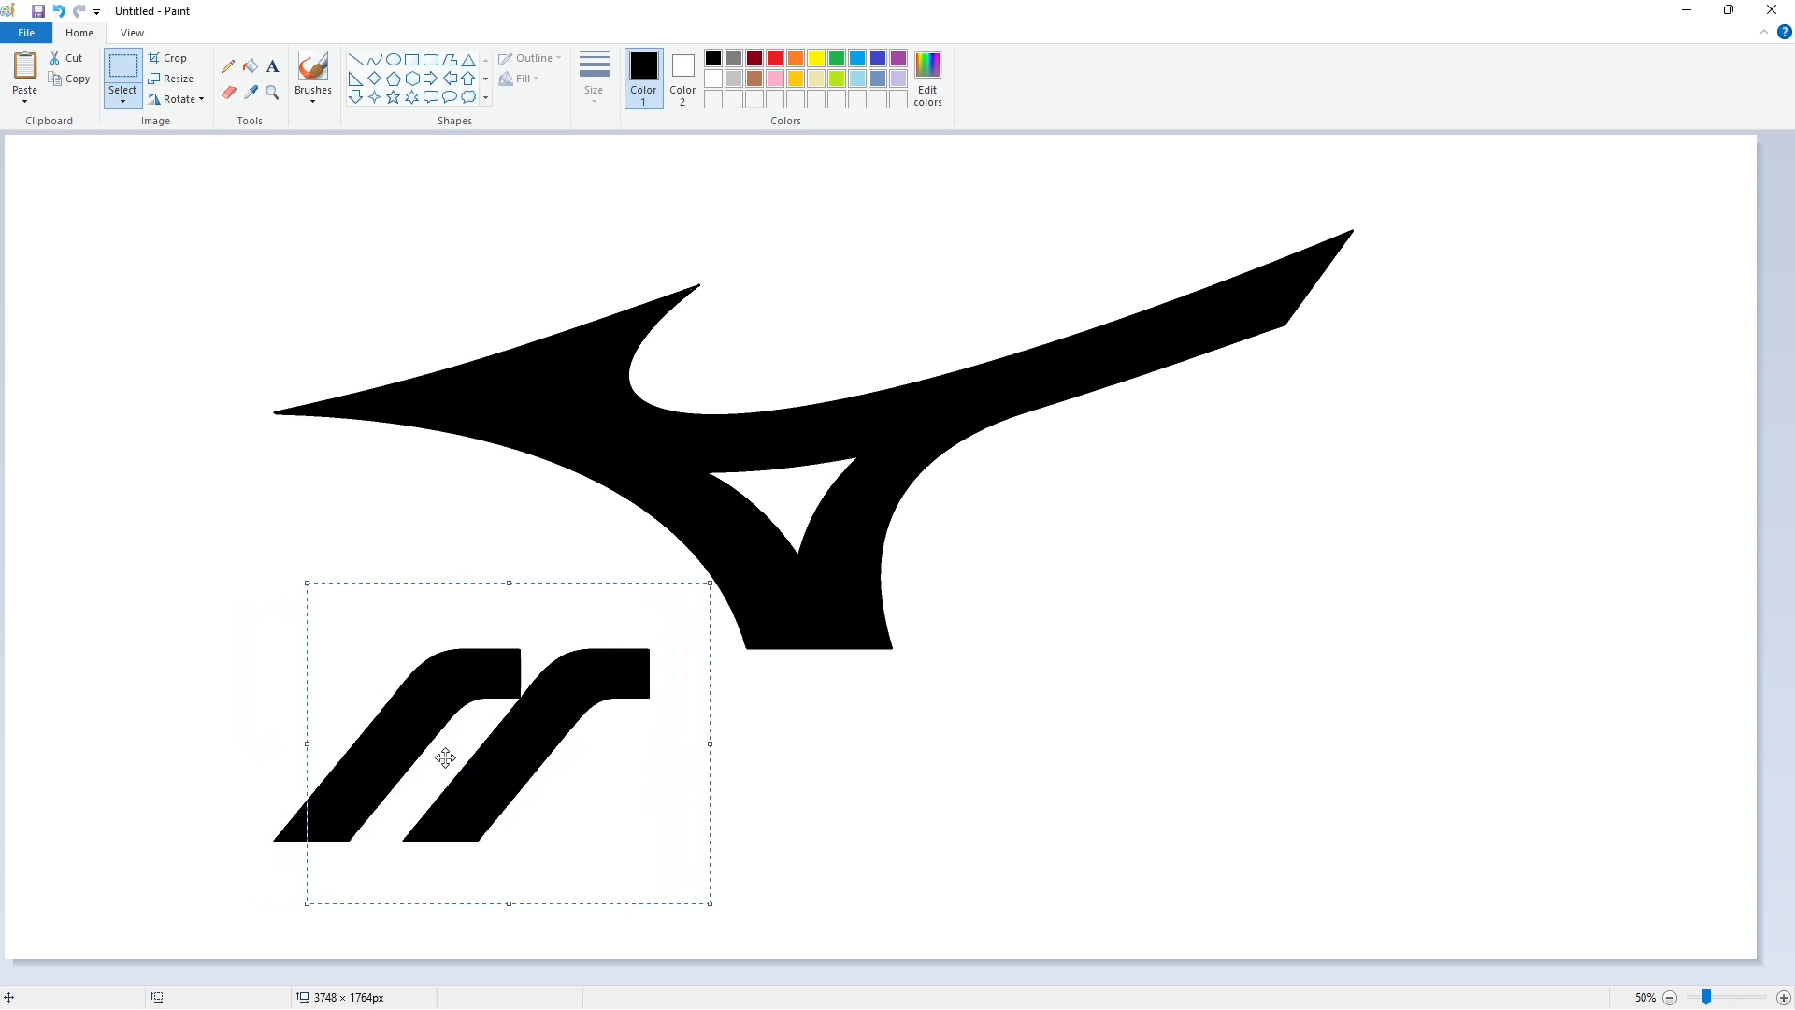
click(810, 666)
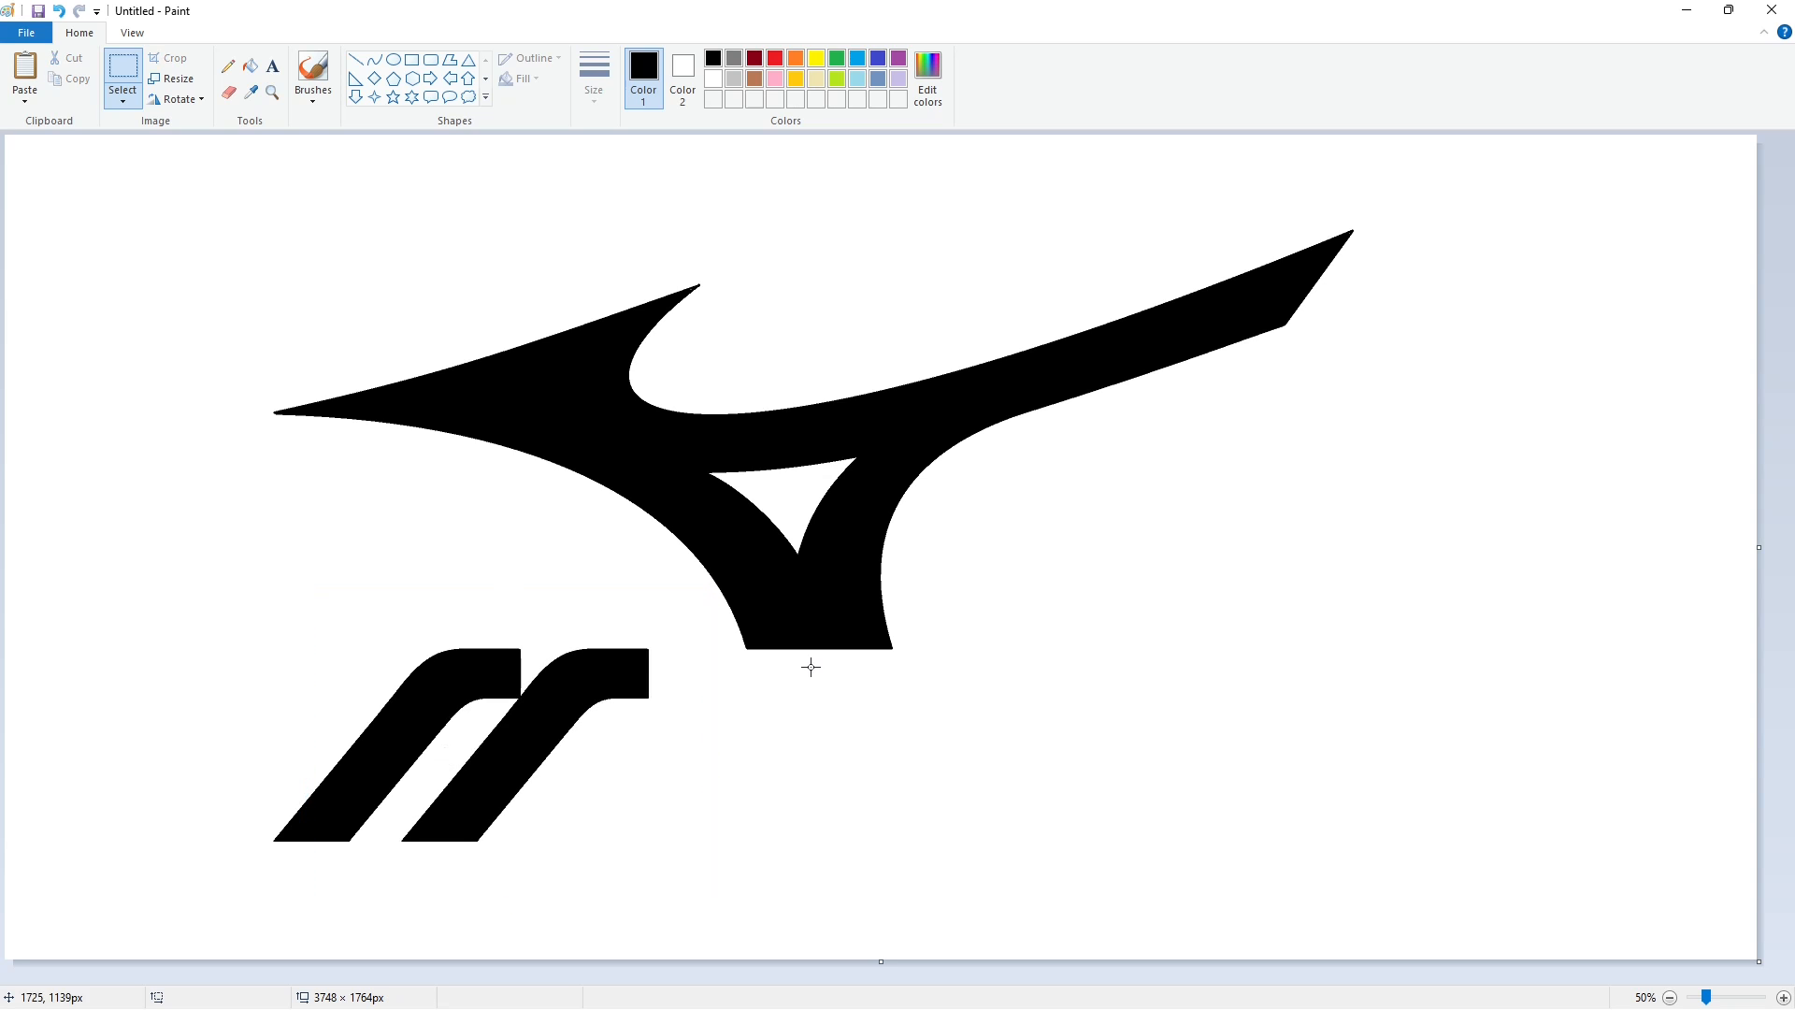
Paste a third copy of the stroke against the second one, slightly lower than the other two
key(ctrl+v)
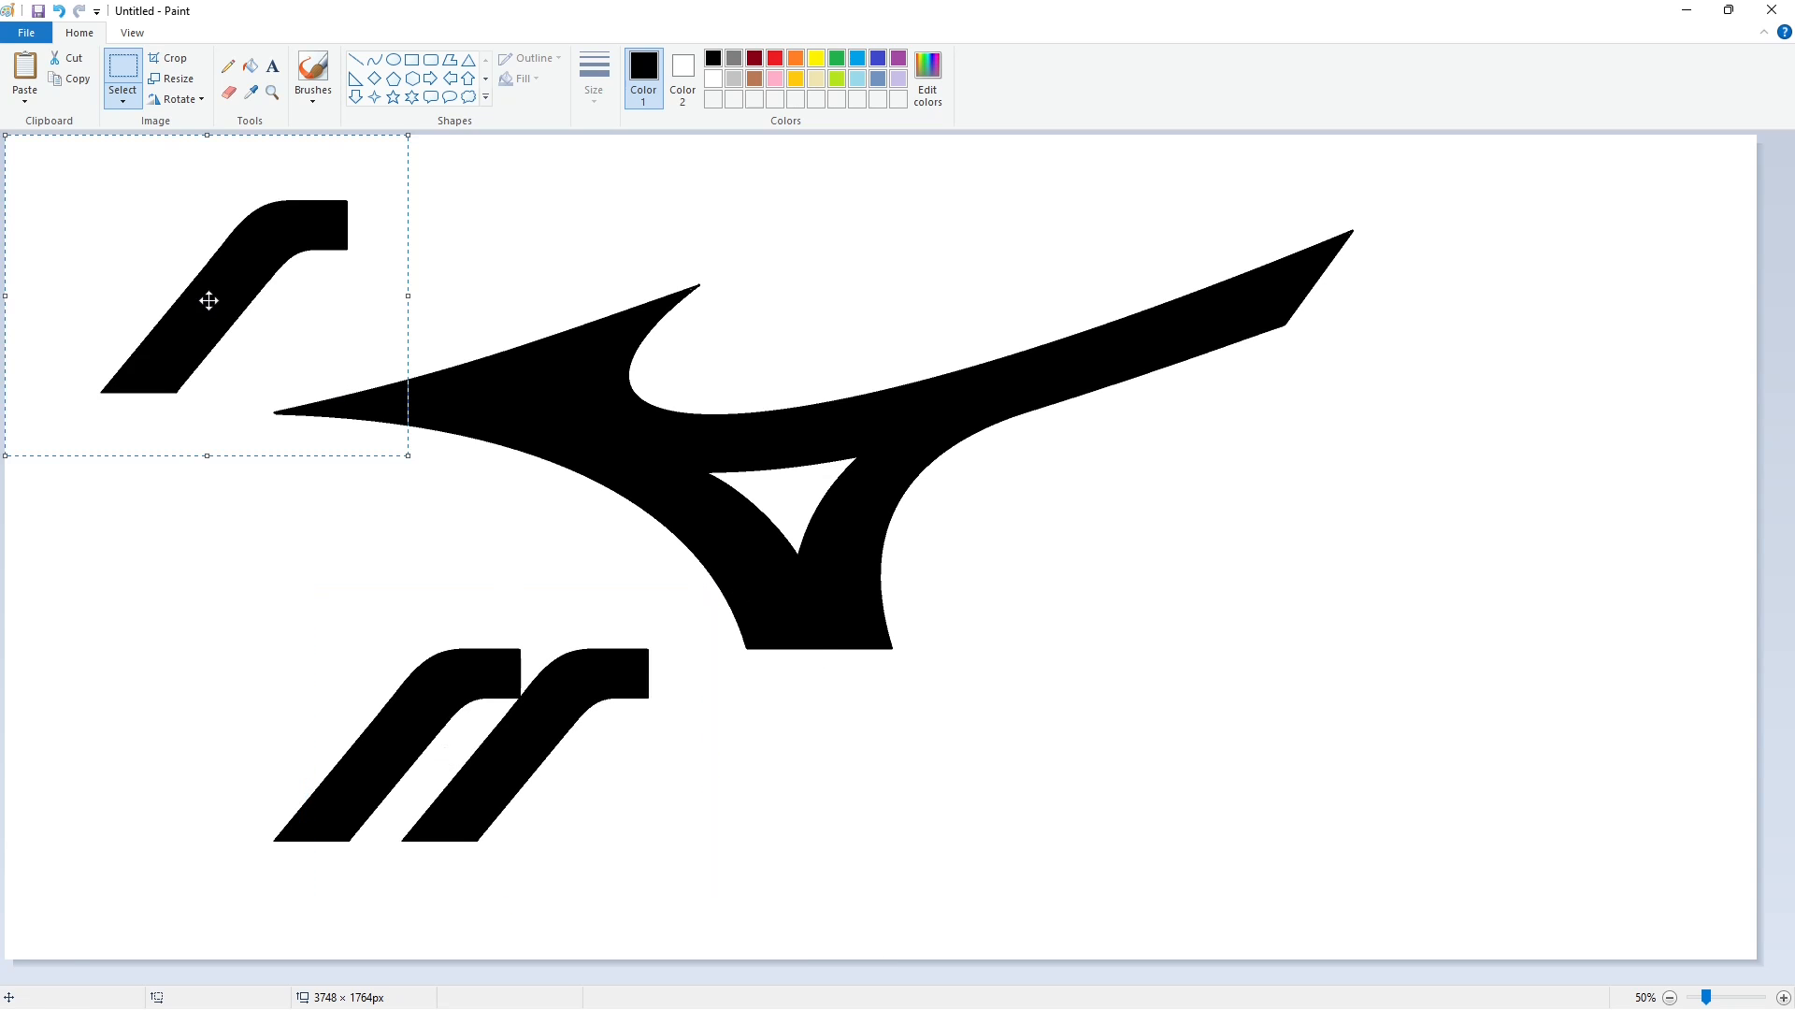
mouse_move(208, 300)
mouse_down()
mouse_move(633, 833)
mouse_move(601, 797)
mouse_move(633, 757)
mouse_up()
click(1024, 800)
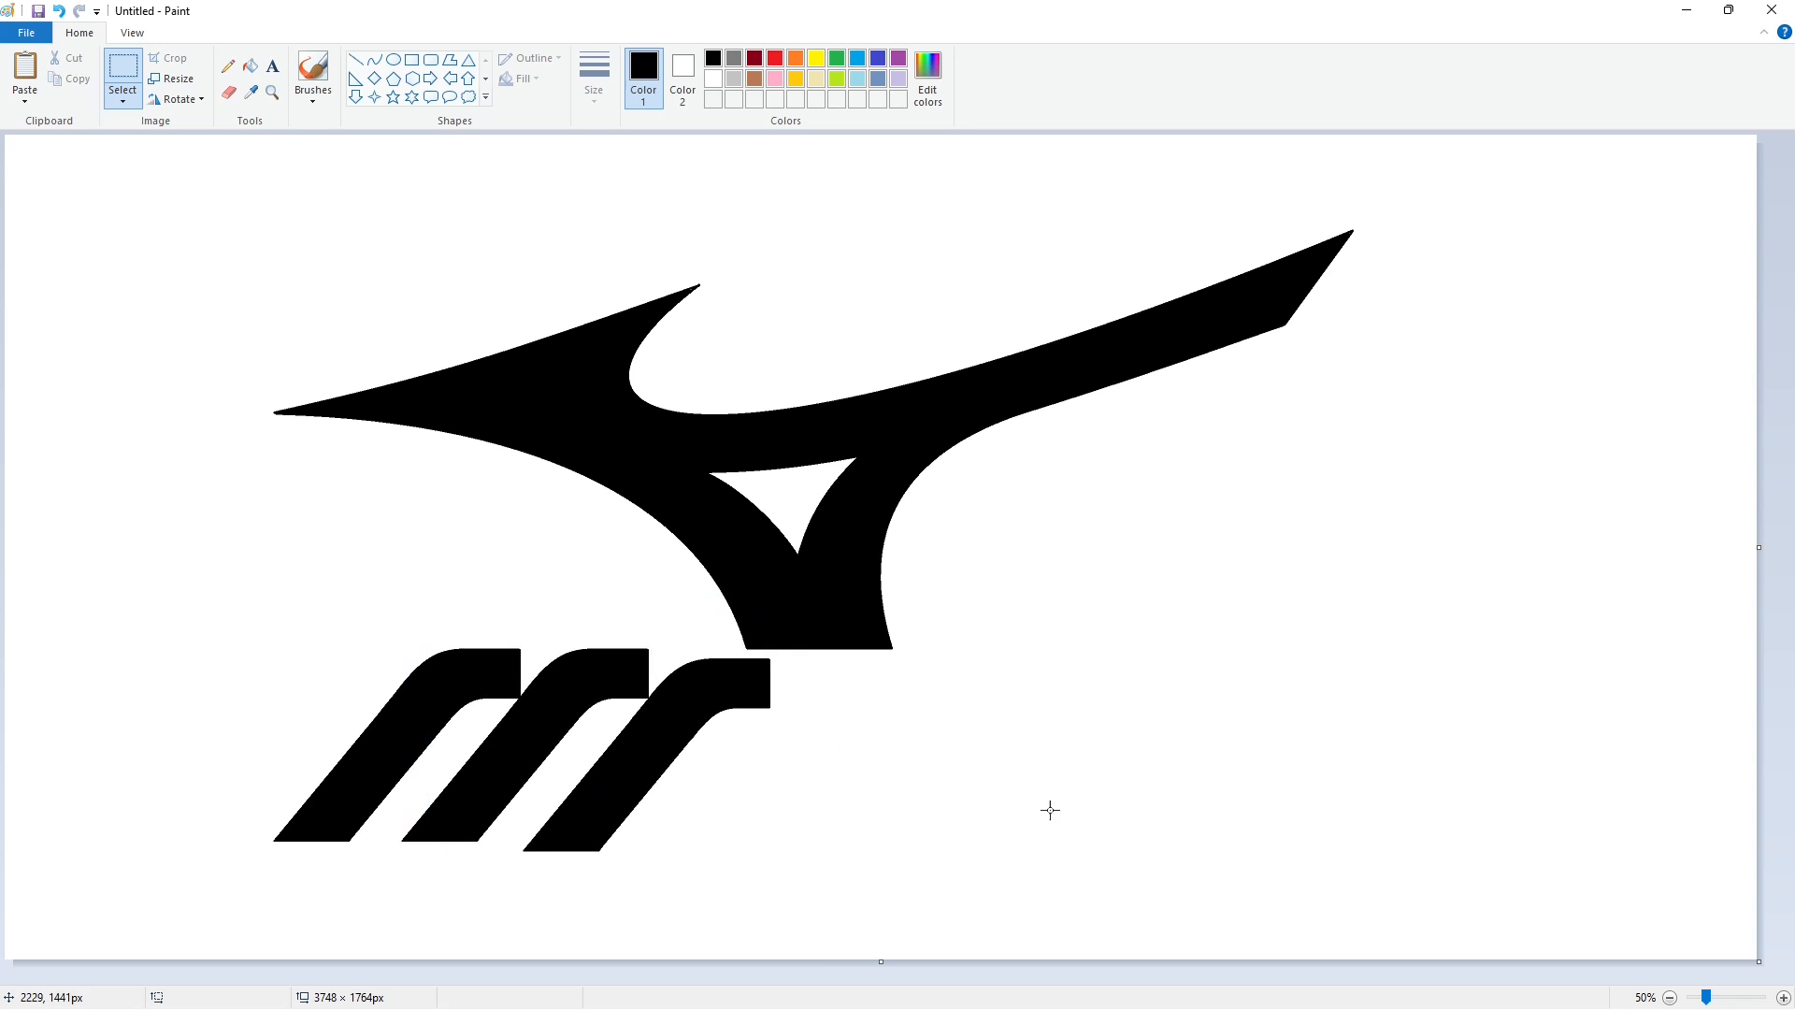
Draw a horizontal white line across the third stroke's foot, level with the feet of the other two strokes
scroll(990, 809, up, 1)
scroll(1010, 841, down, 5)
scroll(1043, 938, right, 3)
click(355, 59)
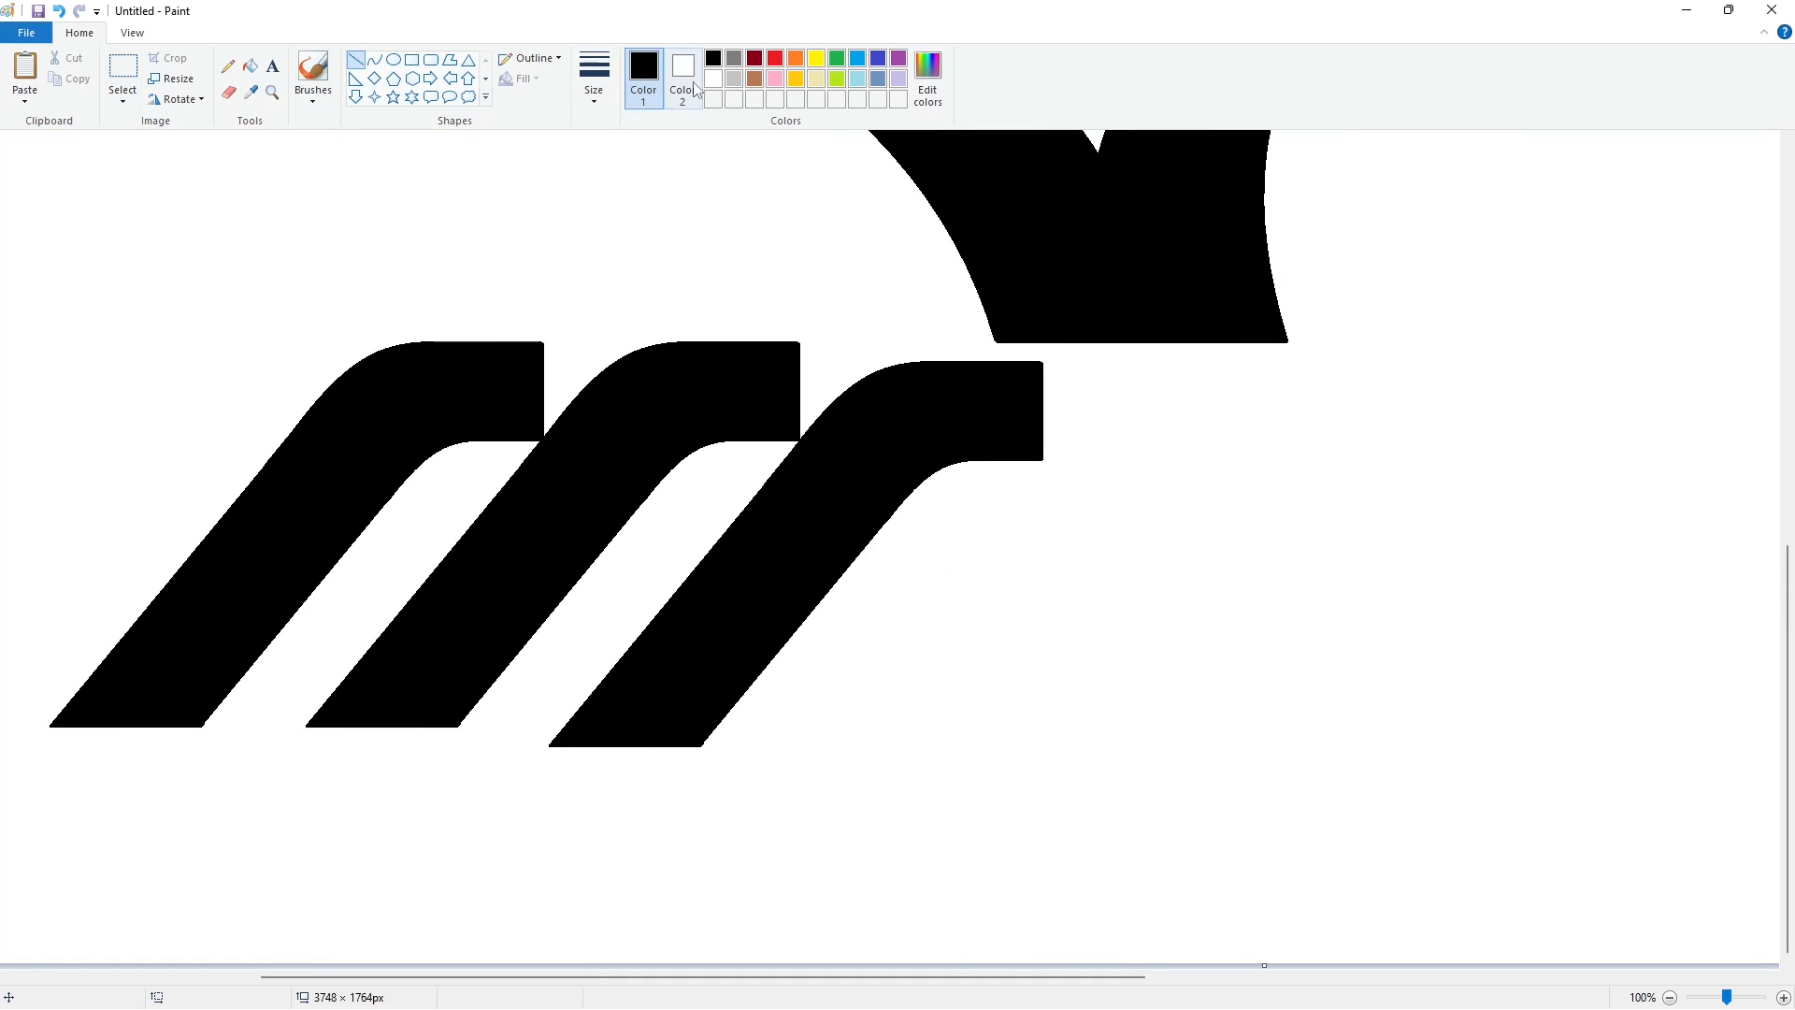
click(713, 78)
drag(392, 715, 761, 715)
key(Down)
key(Down)
key(Down)
key(Down)
key(Down)
key(Down)
key(Down)
key(Down)
key(Down)
key(Down)
key(Down)
key(Down)
key(Down)
key(Down)
key(Down)
key(Down)
key(Down)
key(Down)
key(Up)
key(Up)
key(Up)
key(Up)
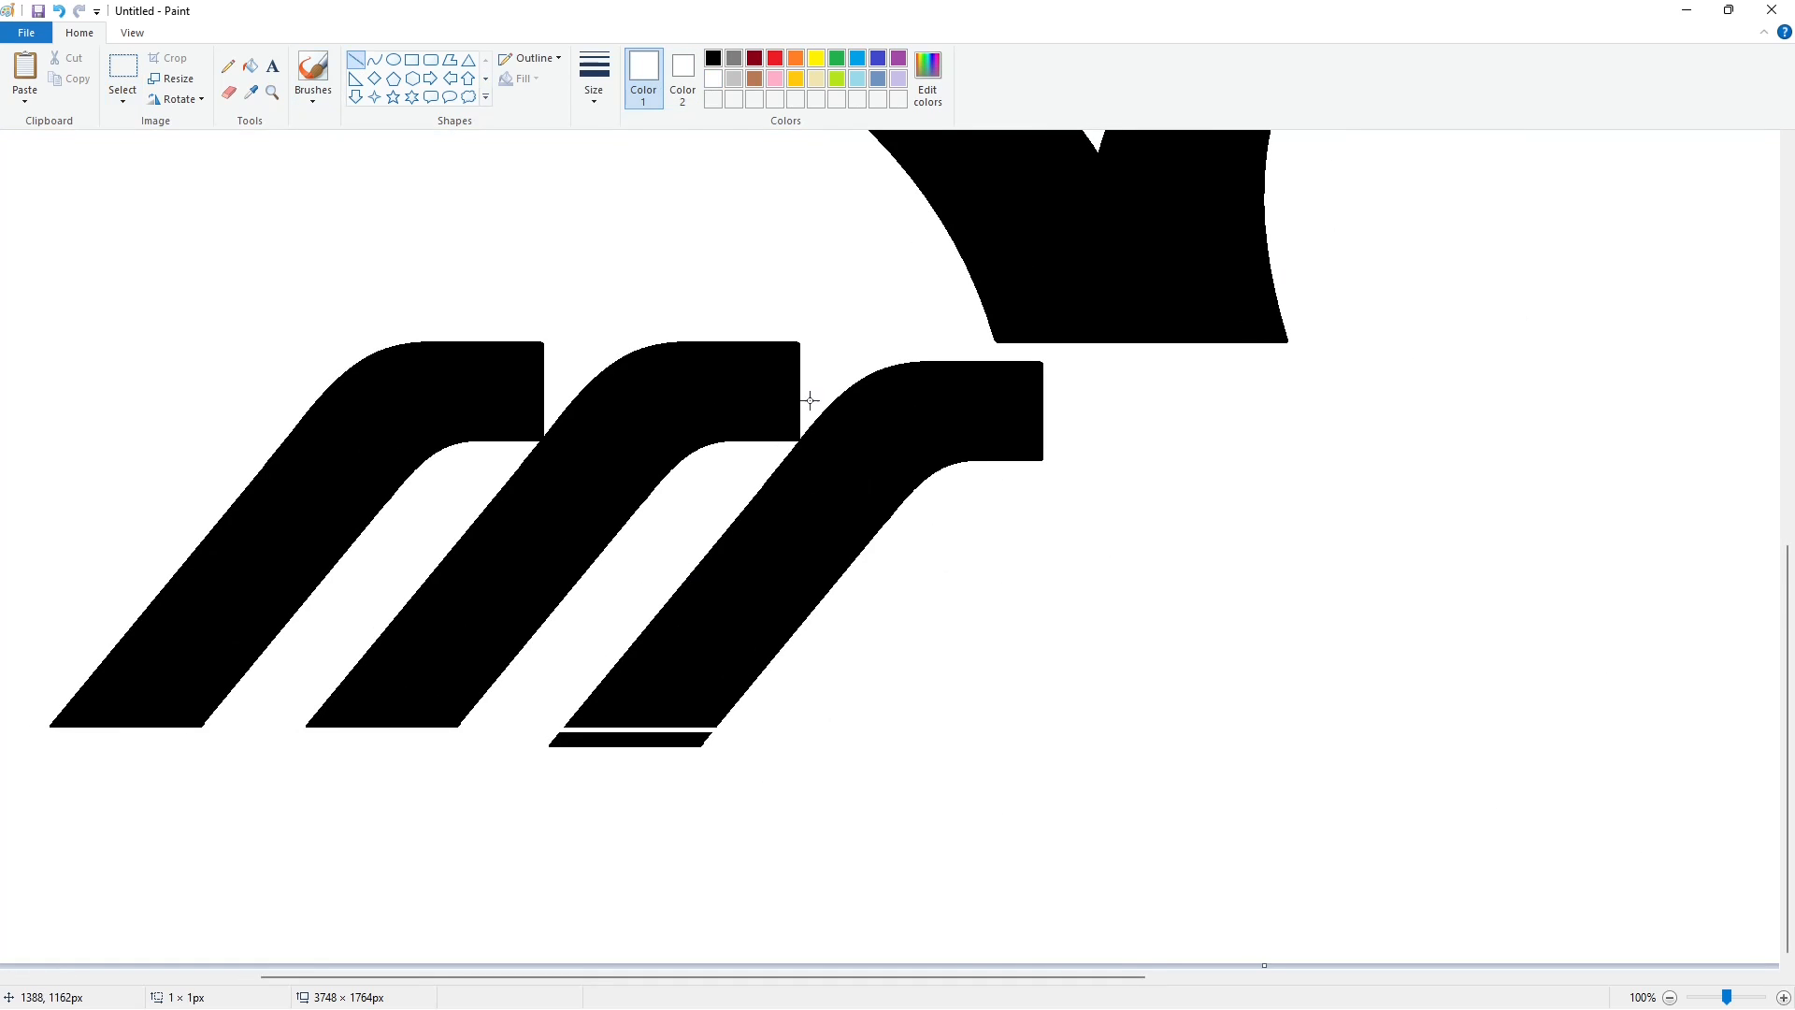
Cut the third stroke vertically in line with the second stroke's end and fill the cut-off pieces white
drag(810, 400, 810, 638)
key(Left)
key(Left)
key(Left)
key(Left)
key(Left)
key(Left)
key(Left)
key(Left)
click(249, 66)
click(935, 411)
click(598, 740)
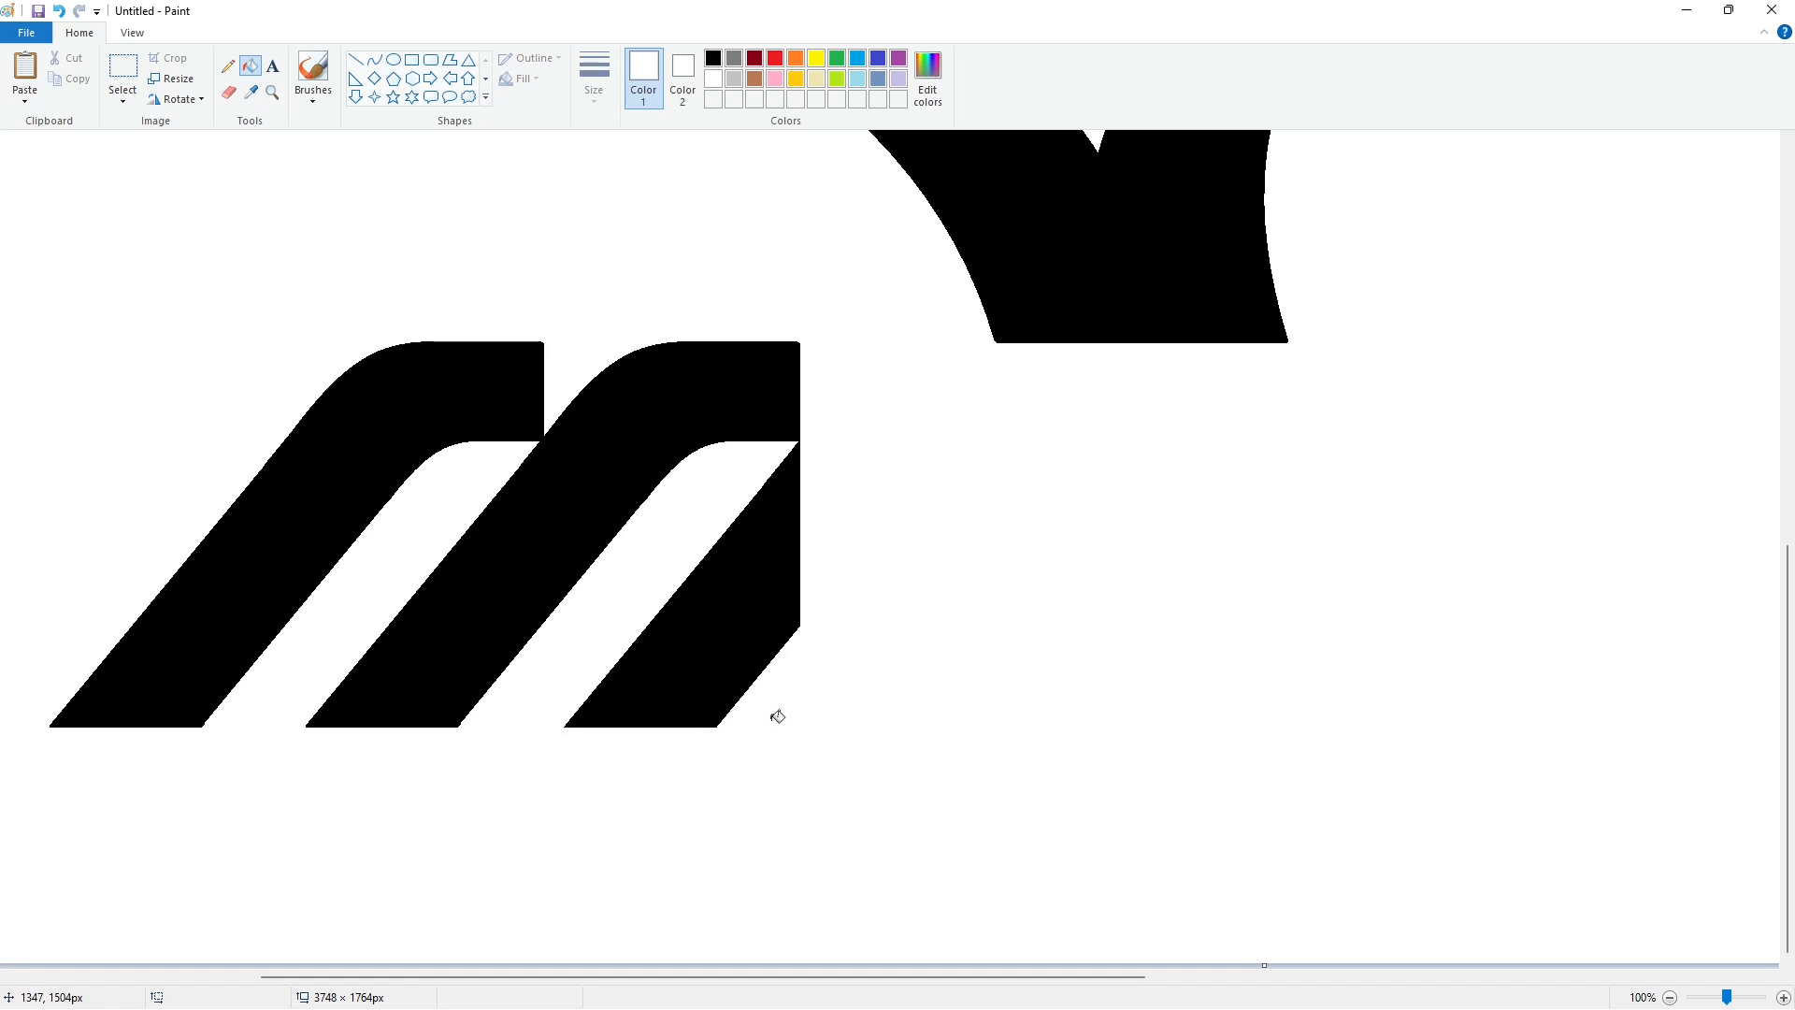
Draw black lines along the third stroke's foot and vertical side and fill the enclosed corner black
click(356, 59)
click(713, 58)
mouse_move(797, 632)
mouse_down()
mouse_move(798, 760)
mouse_move(697, 714)
mouse_up()
key(Down)
key(Down)
key(Down)
key(Down)
click(250, 66)
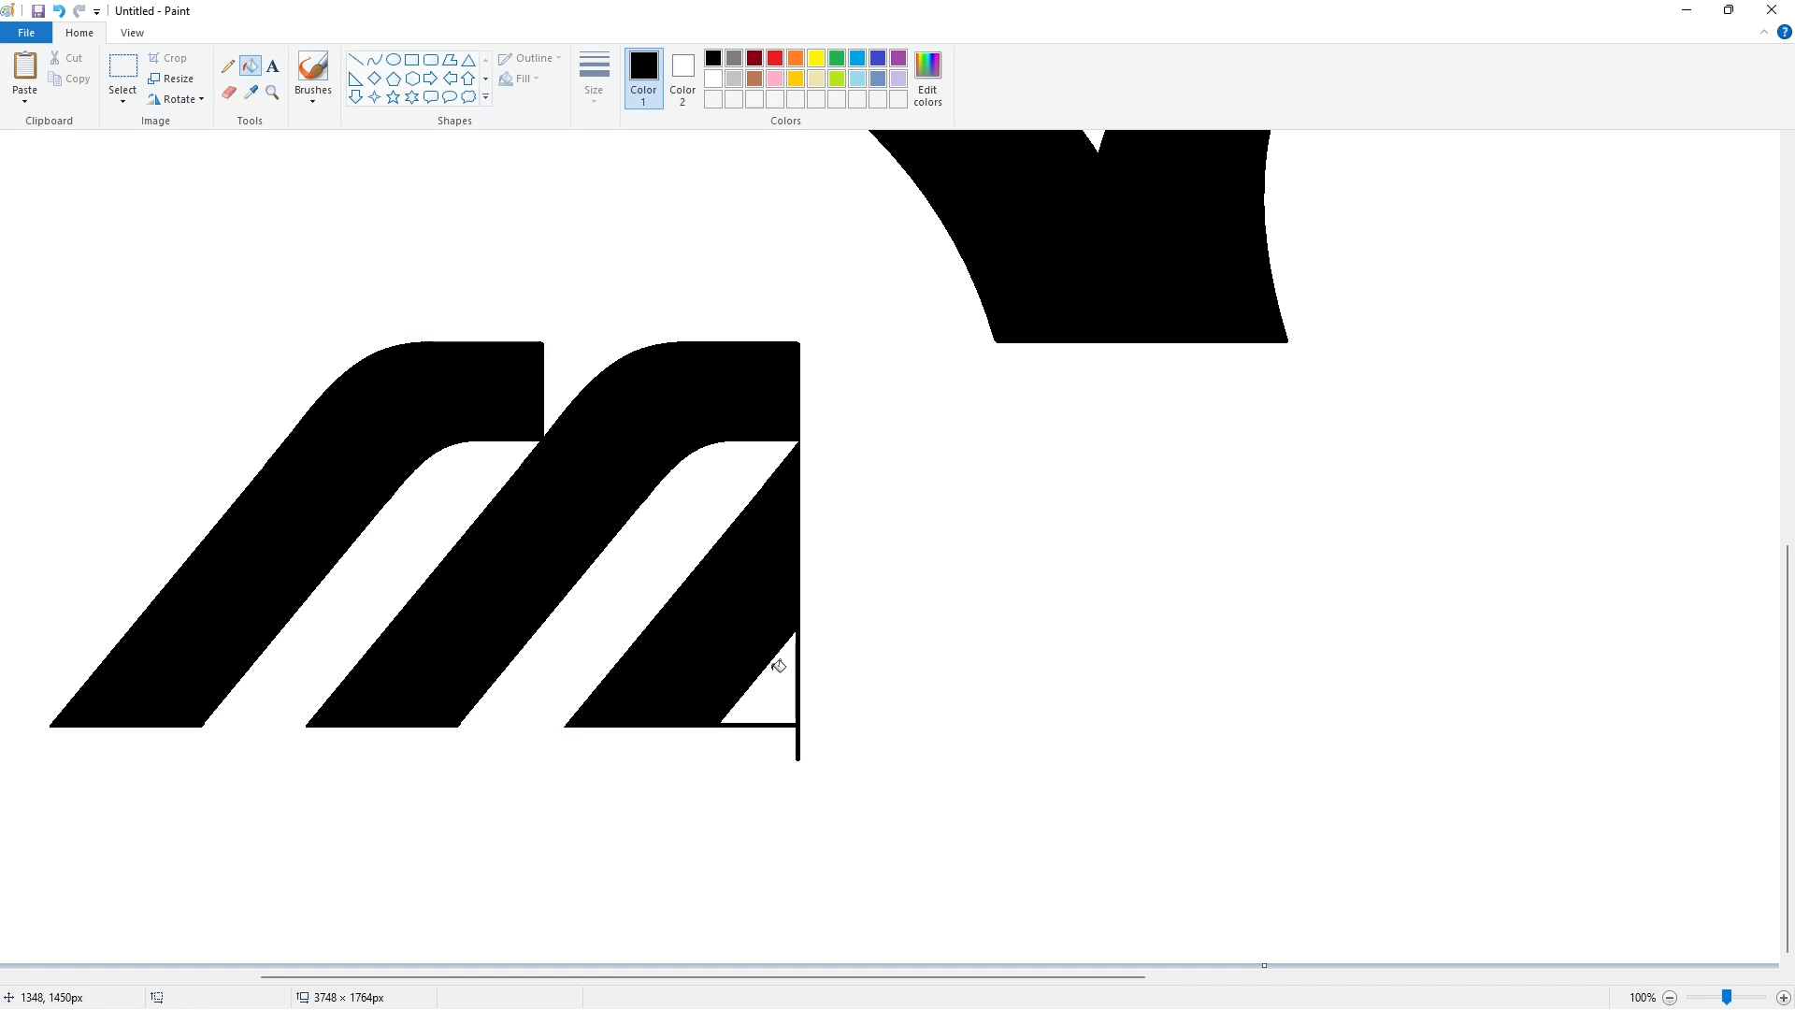
click(772, 697)
Fill the whole M letter with lavender
click(899, 79)
click(674, 392)
scroll(1154, 745, down, 1)
Draw a small black circle beside the emblem's pointed end and remove all but its lower-right arc
click(393, 59)
click(716, 64)
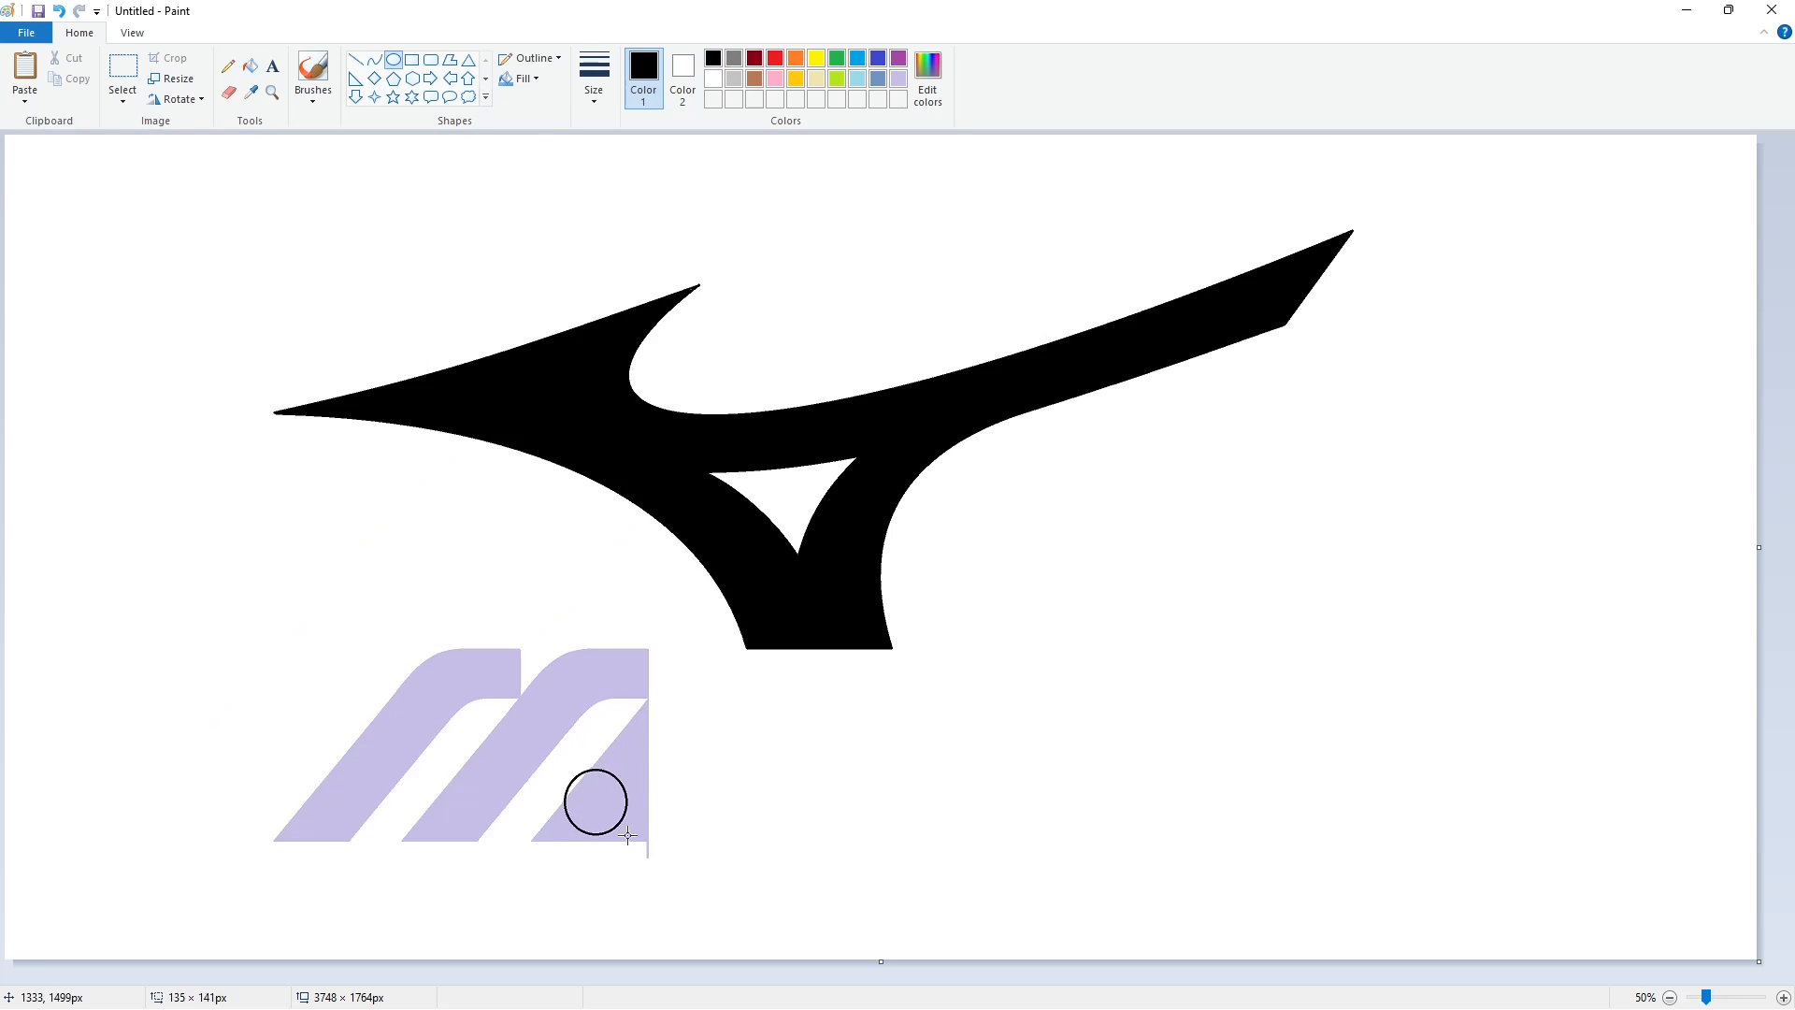
click(228, 91)
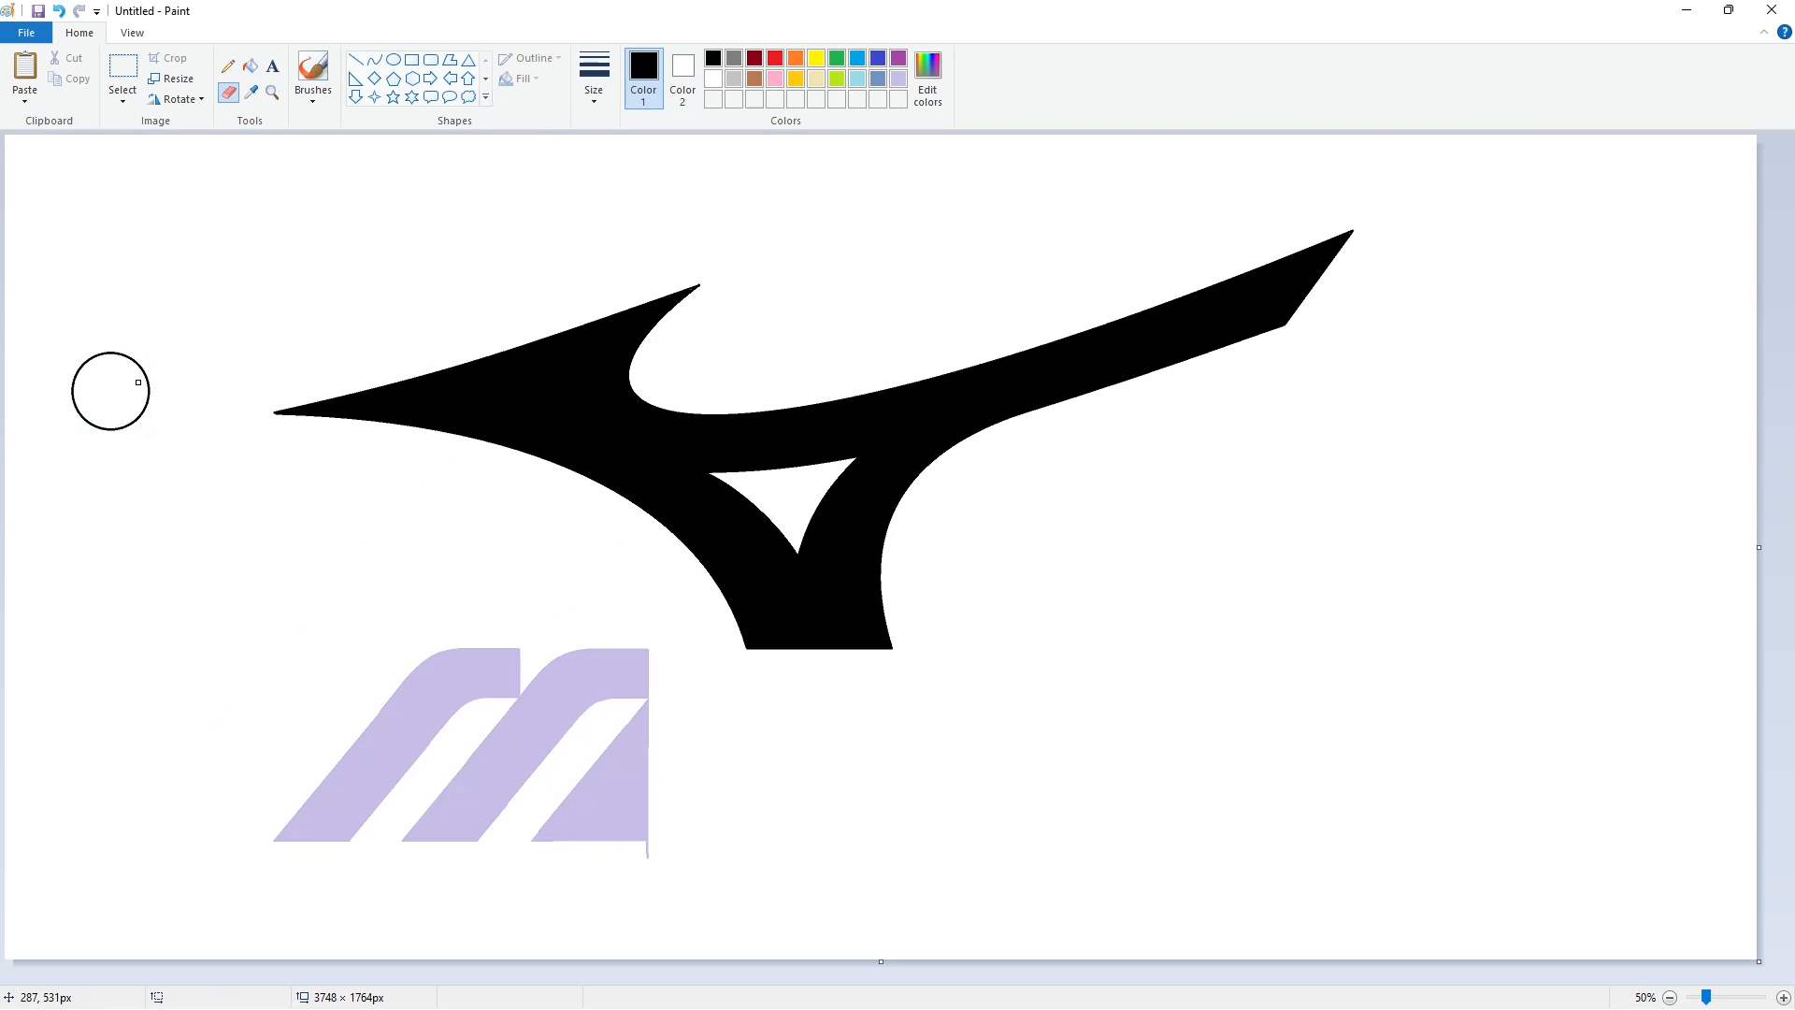
click(249, 68)
click(714, 79)
click(134, 361)
Copy the arc and place the copy over the M's lower-right corner to round it
click(122, 70)
drag(219, 315, 8, 520)
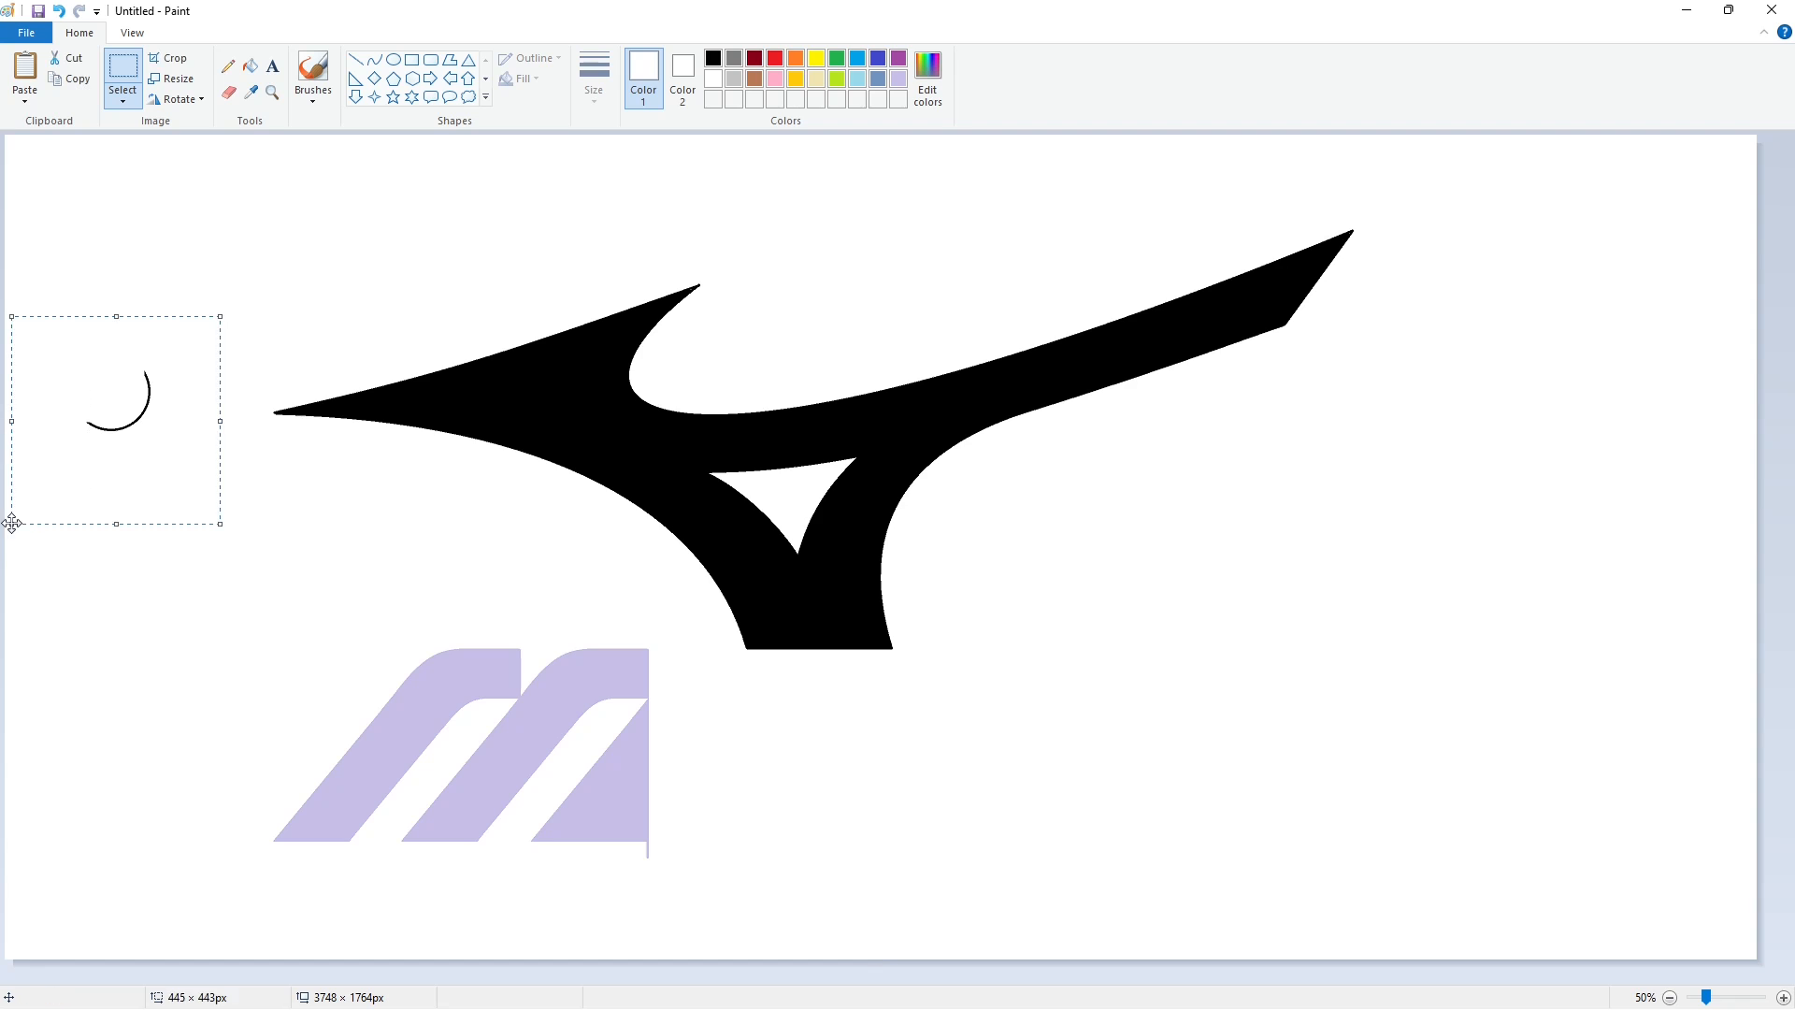
click(1713, 993)
scroll(1714, 982, down, 7)
scroll(1714, 981, right, 4)
key(ctrl+v)
drag(215, 336, 792, 706)
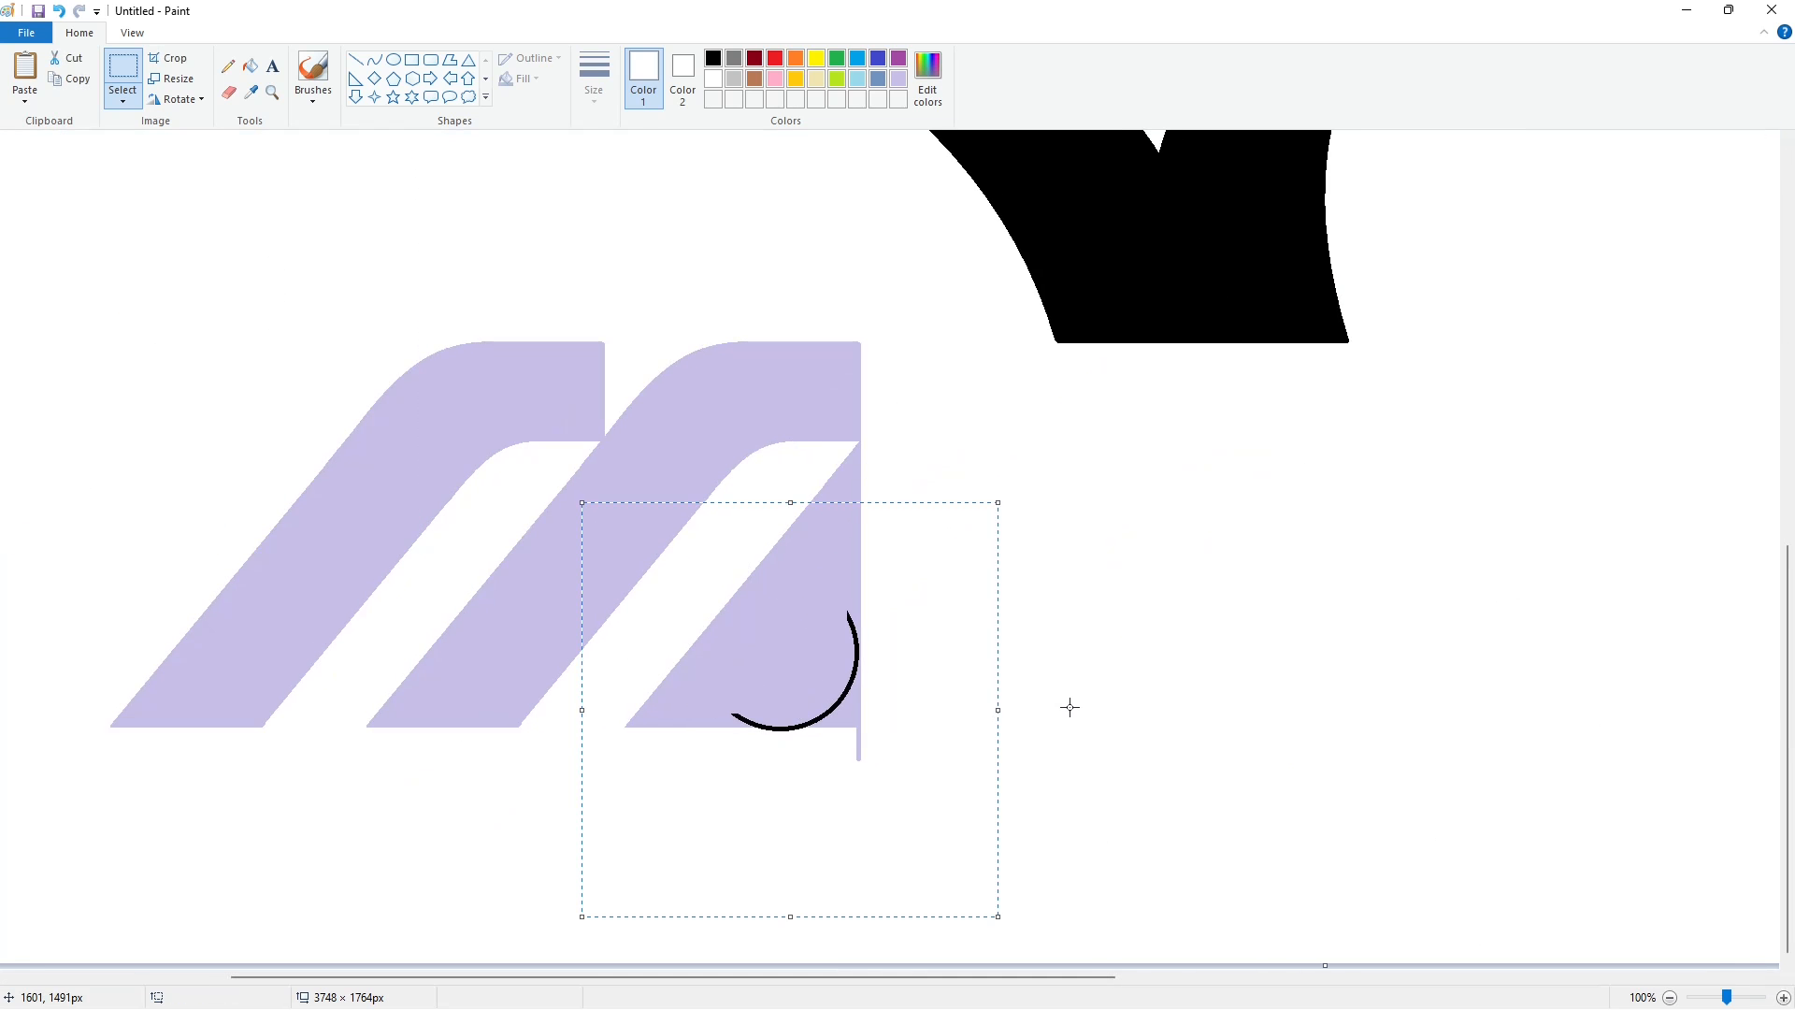
click(1069, 705)
Trim the M's corner outside the arc and fill the letter black again
click(249, 68)
click(713, 58)
click(757, 505)
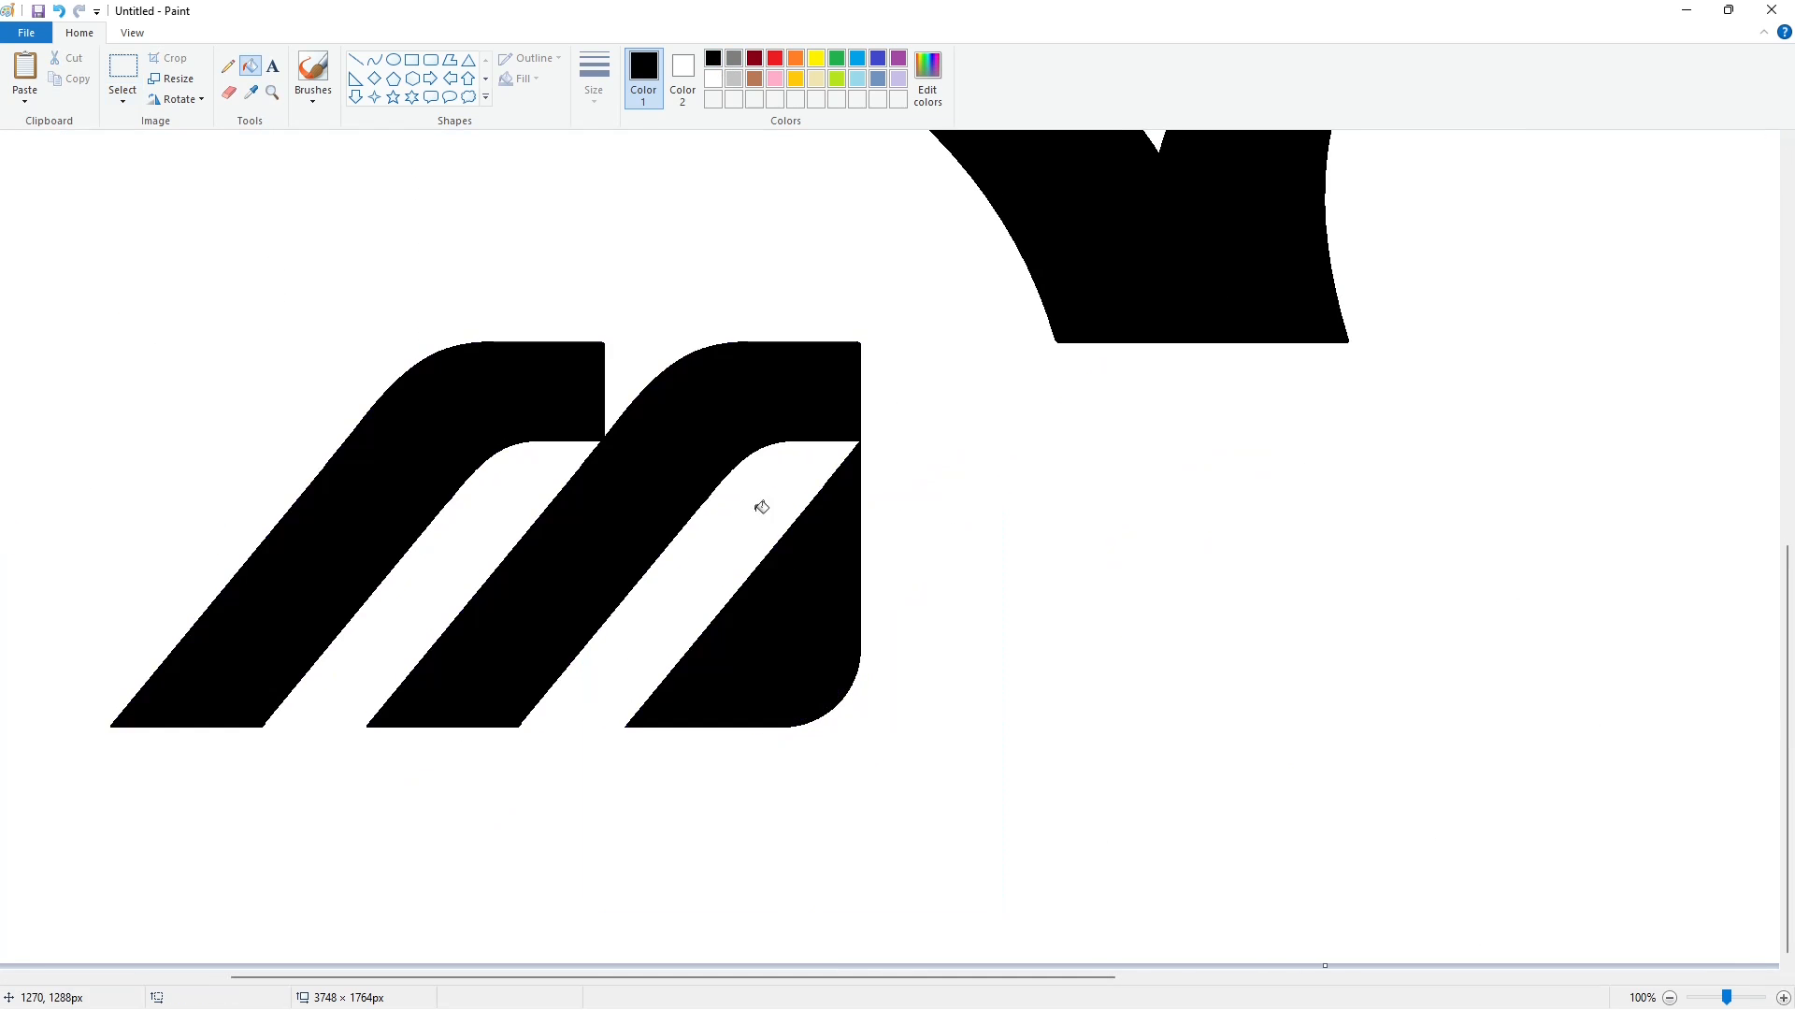
Remove the leftover arc beside the emblem by recolouring it white
scroll(1196, 790, down, 1)
click(714, 79)
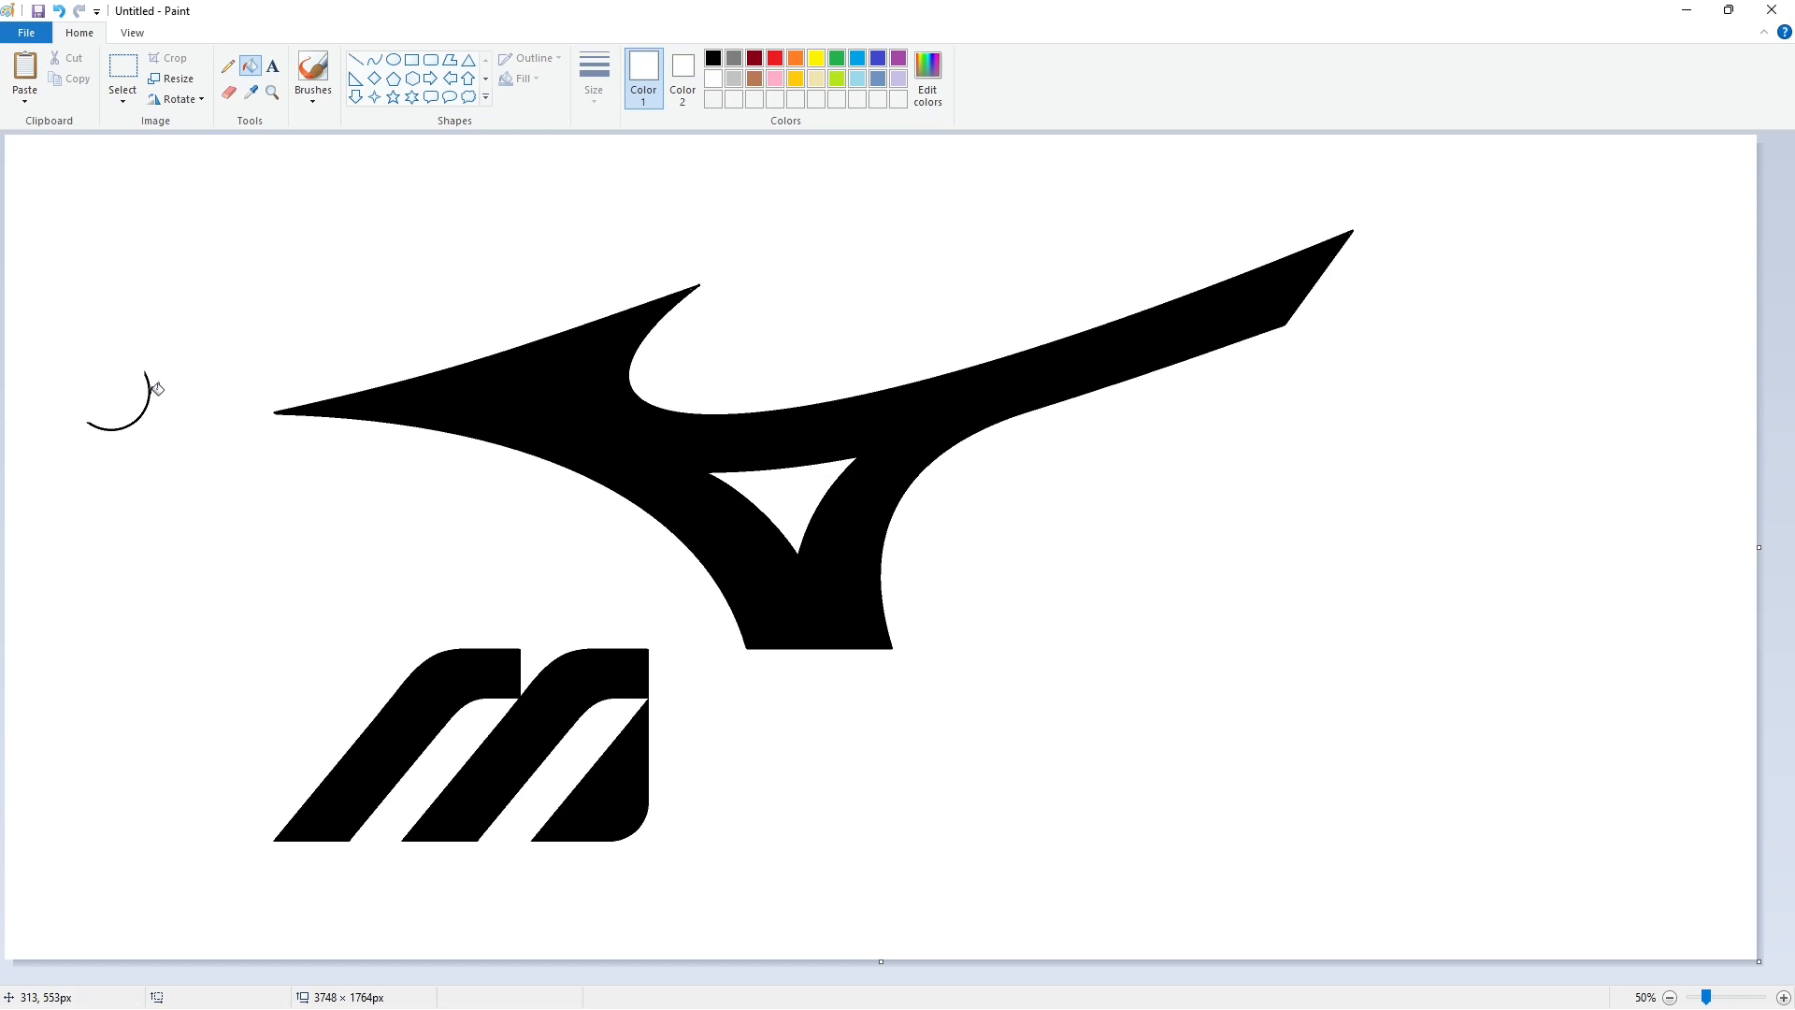
click(123, 74)
drag(672, 868, 672, 867)
mouse_move(625, 812)
mouse_down()
mouse_move(192, 412)
mouse_move(640, 812)
mouse_up()
key(Right)
key(Right)
key(Right)
key(Right)
key(Right)
key(Right)
key(Right)
key(Right)
key(Right)
key(Right)
key(Right)
key(Right)
key(Right)
key(Right)
key(Right)
key(Right)
key(Right)
key(Right)
key(Right)
key(Right)
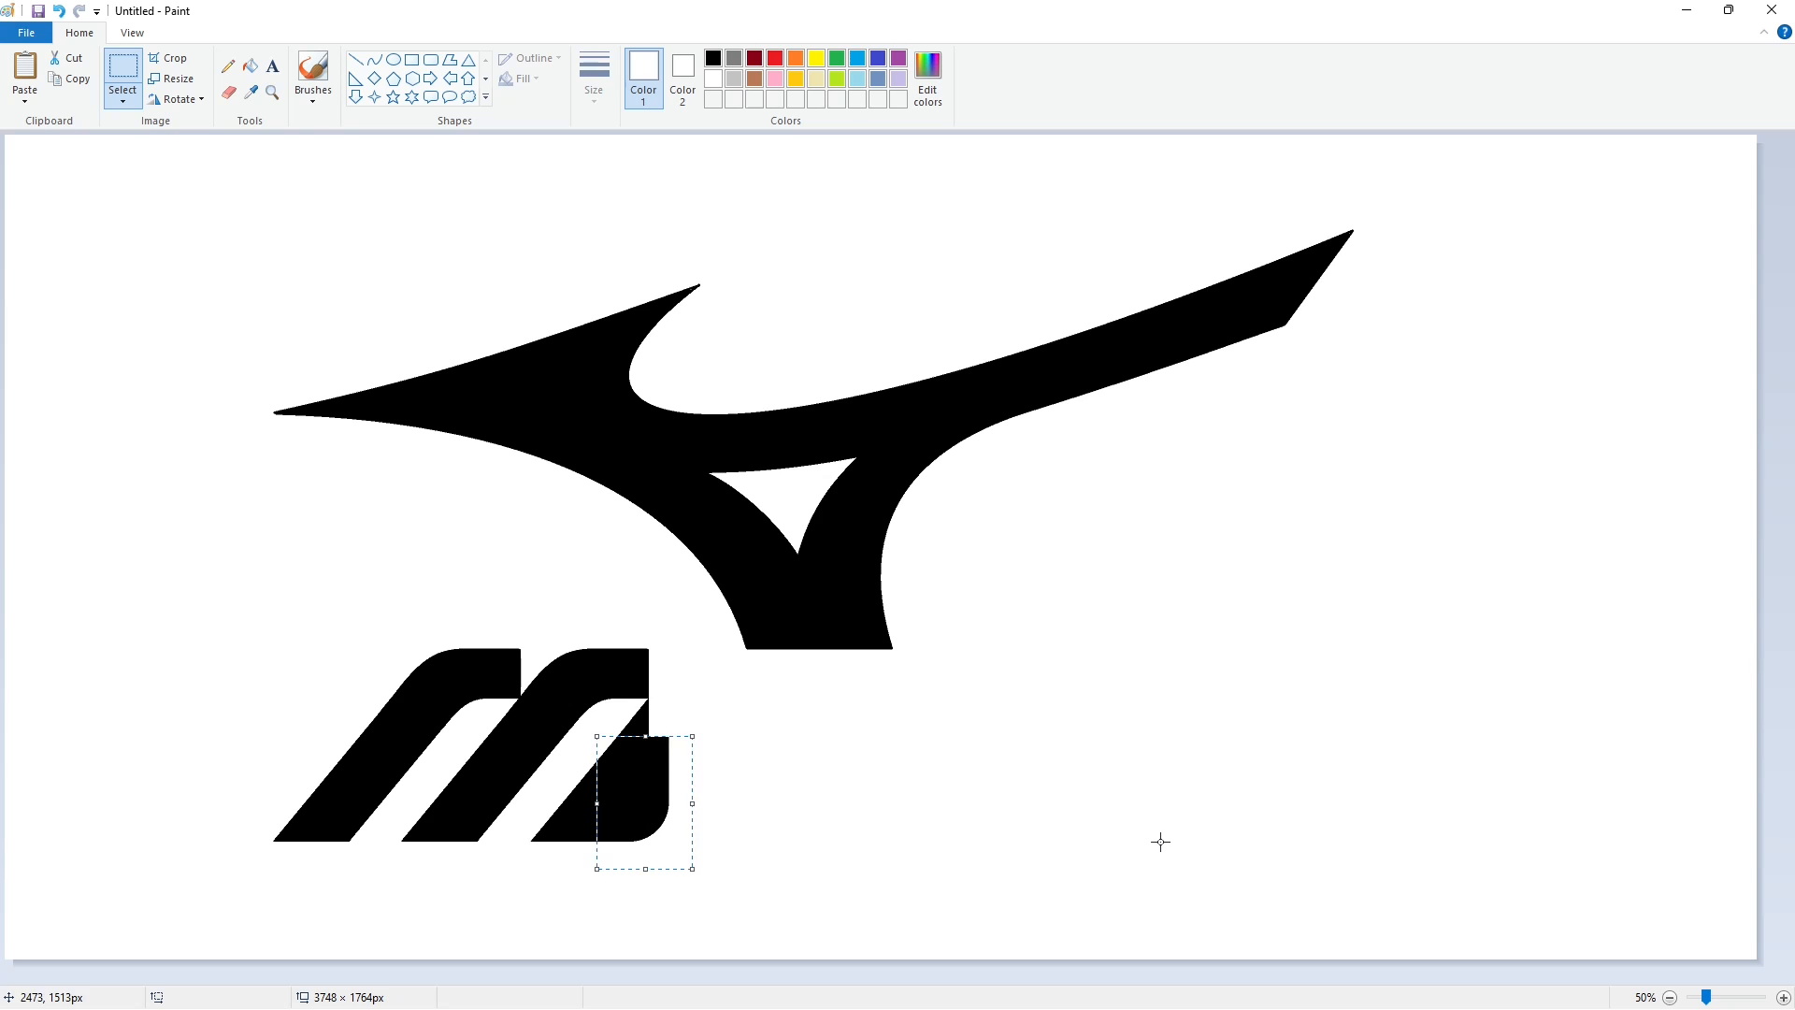
key(Right)
key(Right)
key(Right)
key(Right)
key(Right)
key(Right)
key(Right)
key(Right)
key(Right)
key(Right)
key(Right)
key(Right)
key(Right)
key(Right)
key(Right)
key(Right)
key(Right)
key(Right)
key(Right)
key(Right)
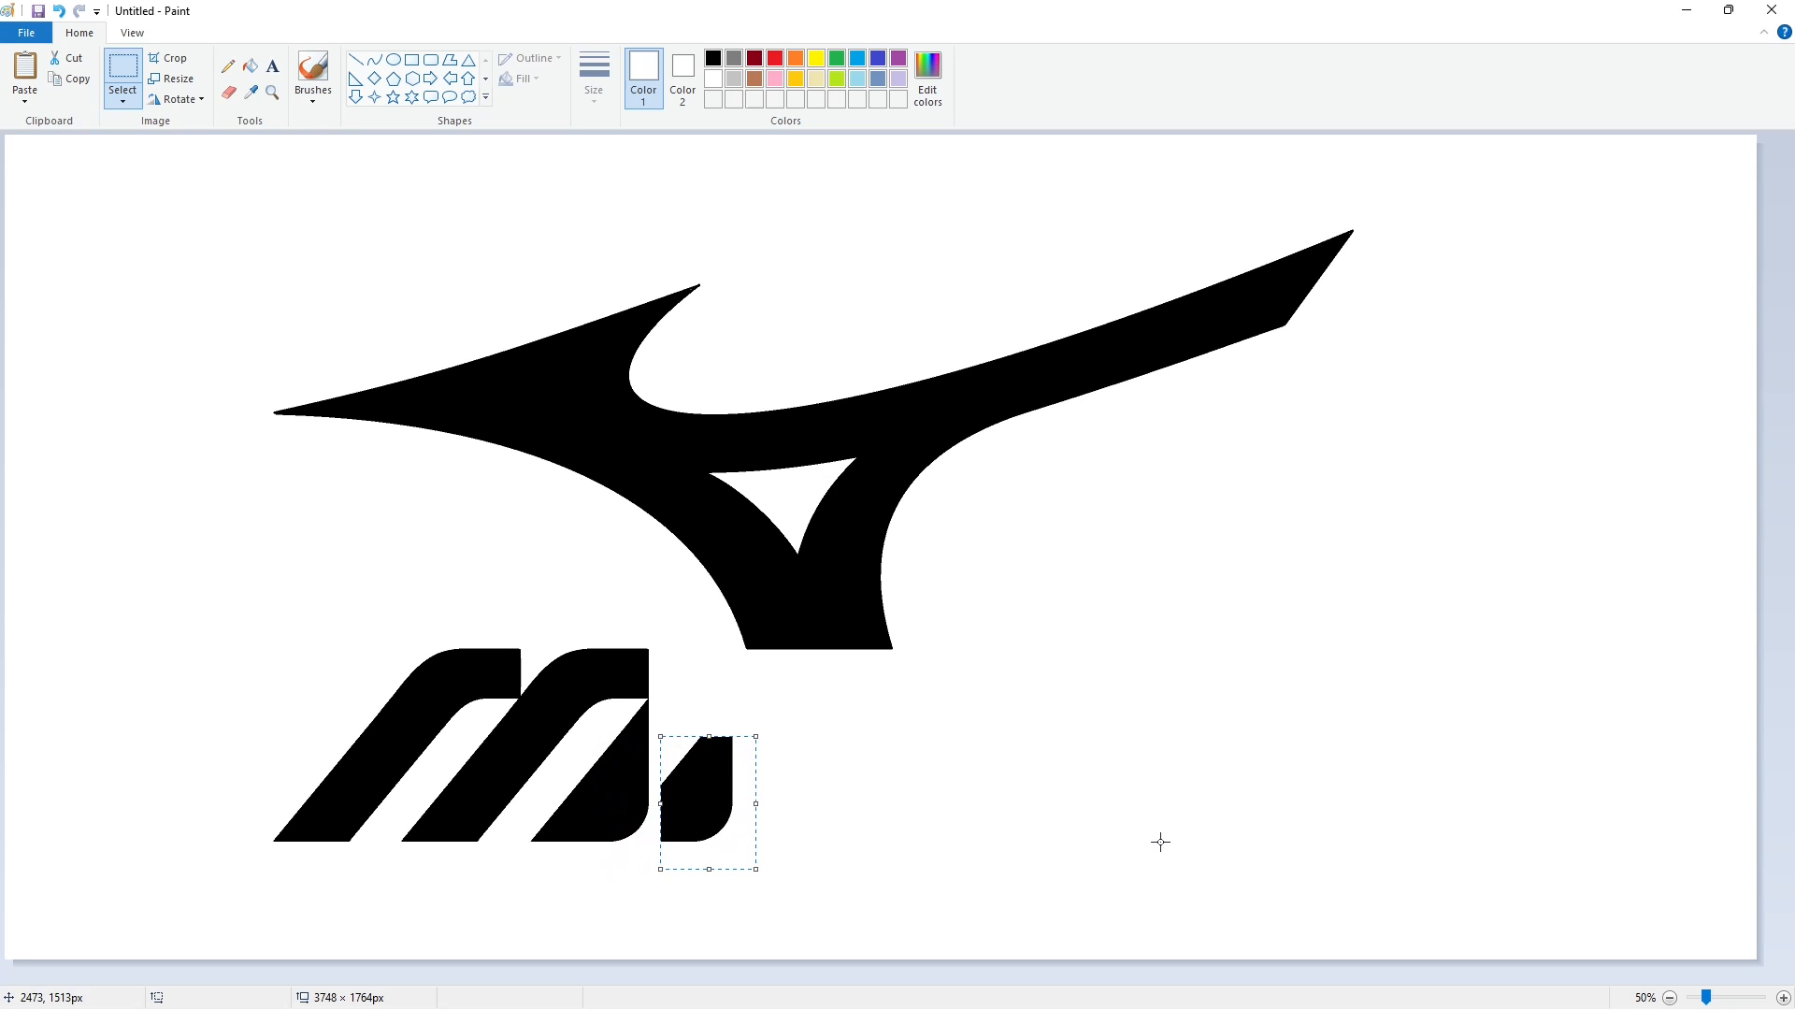
key(Delete)
Draw a wide rectangle beside the M, ending level with its baseline, and fill it and its outline with lavender
click(412, 60)
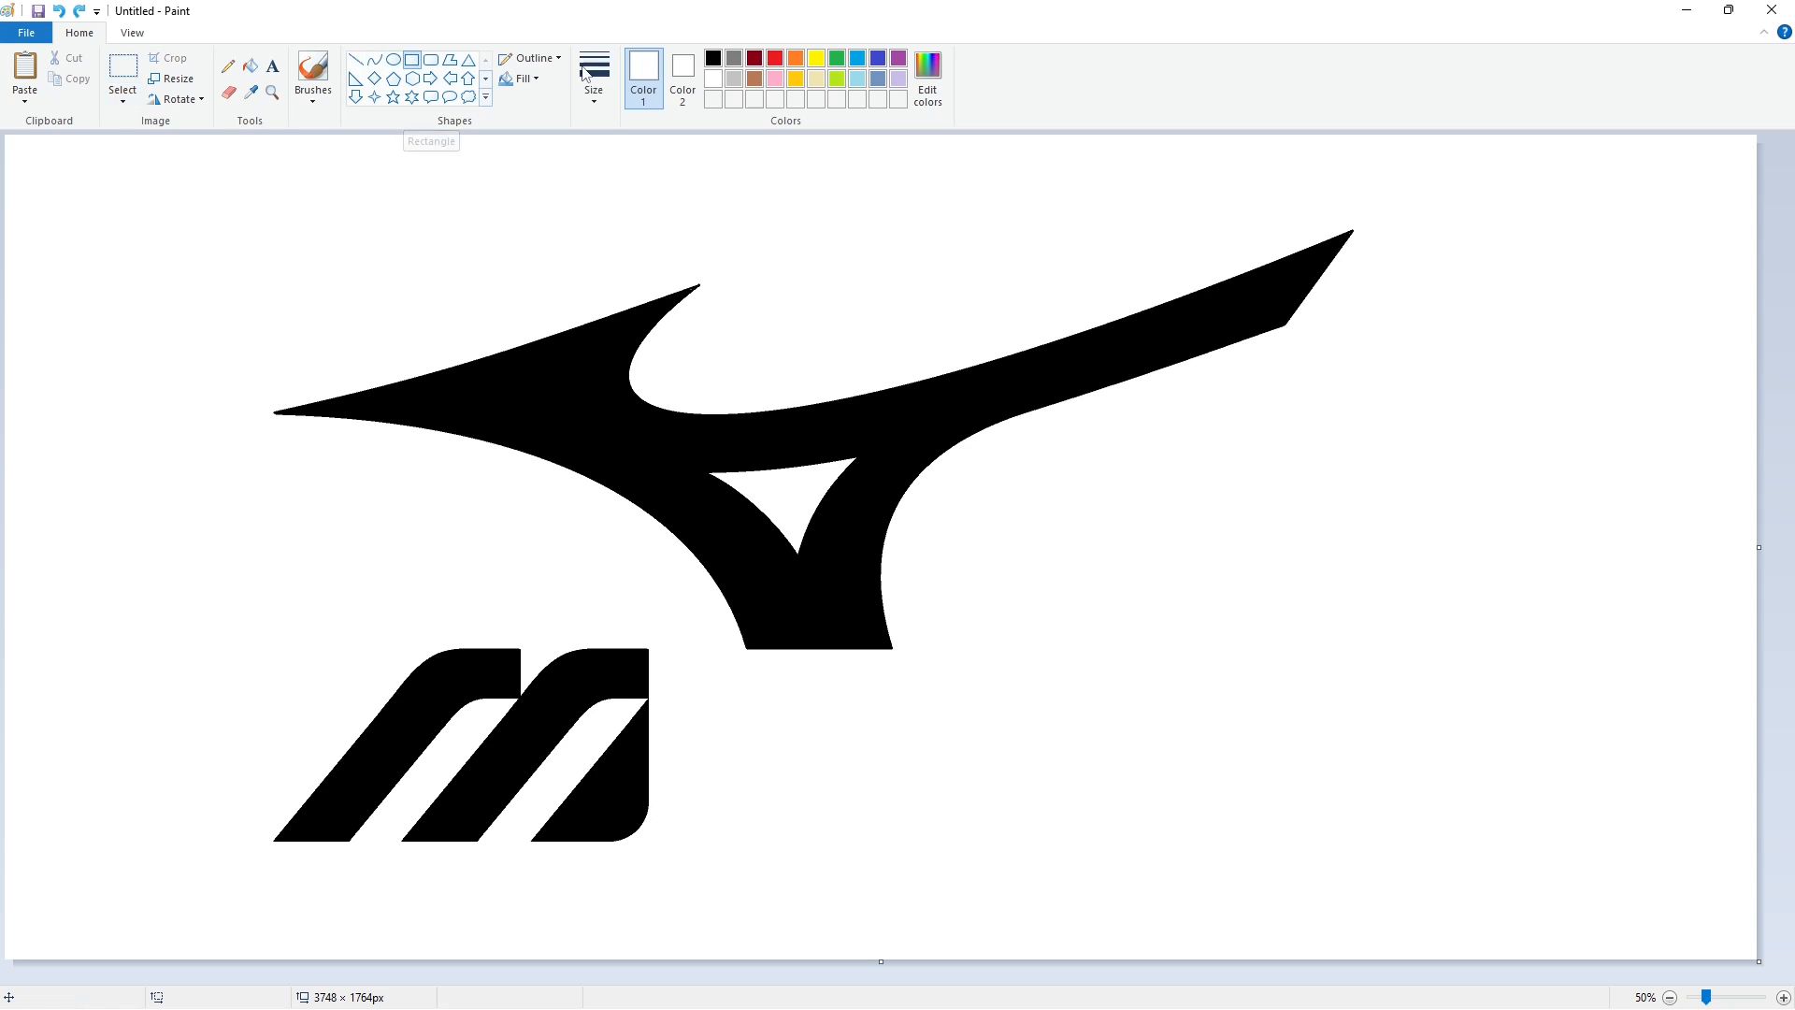
click(713, 58)
drag(673, 699, 1394, 841)
click(250, 65)
click(1033, 771)
click(898, 79)
click(1033, 771)
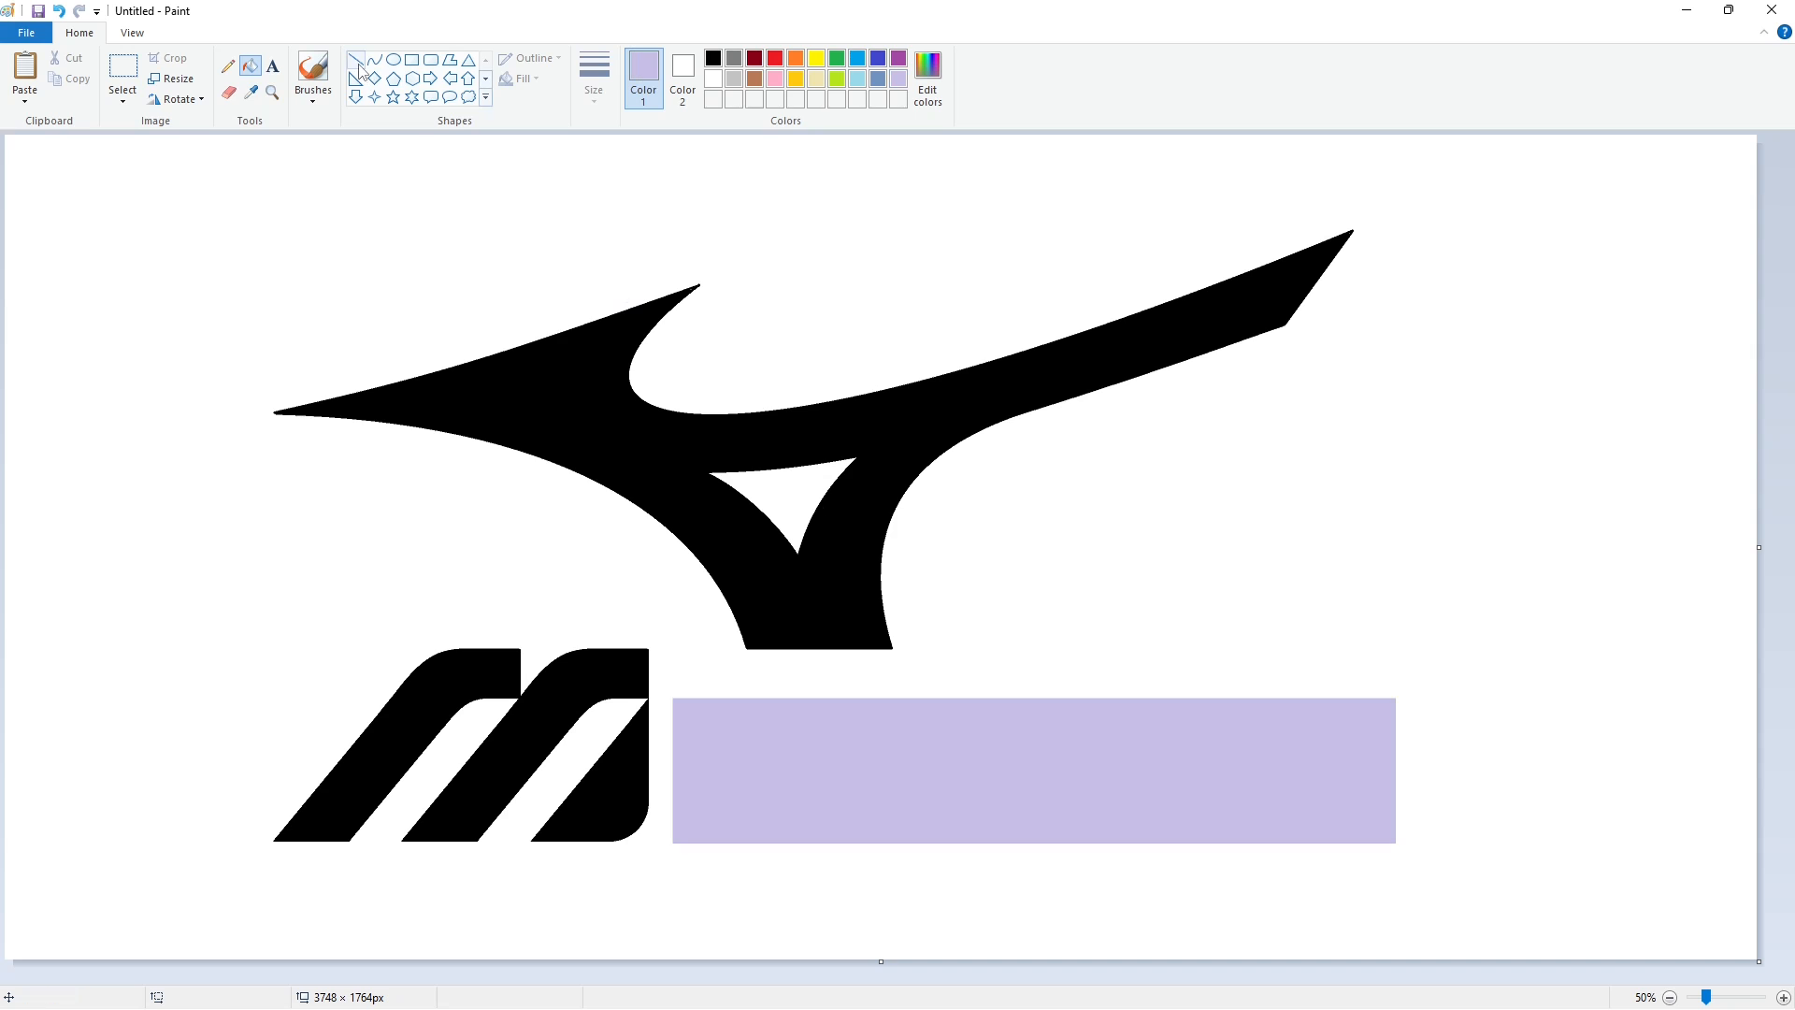
Split off a narrow strip at the rectangle's M-side end with a thin vertical line and fill the strip purple
click(355, 60)
click(594, 79)
click(616, 175)
drag(728, 689, 728, 886)
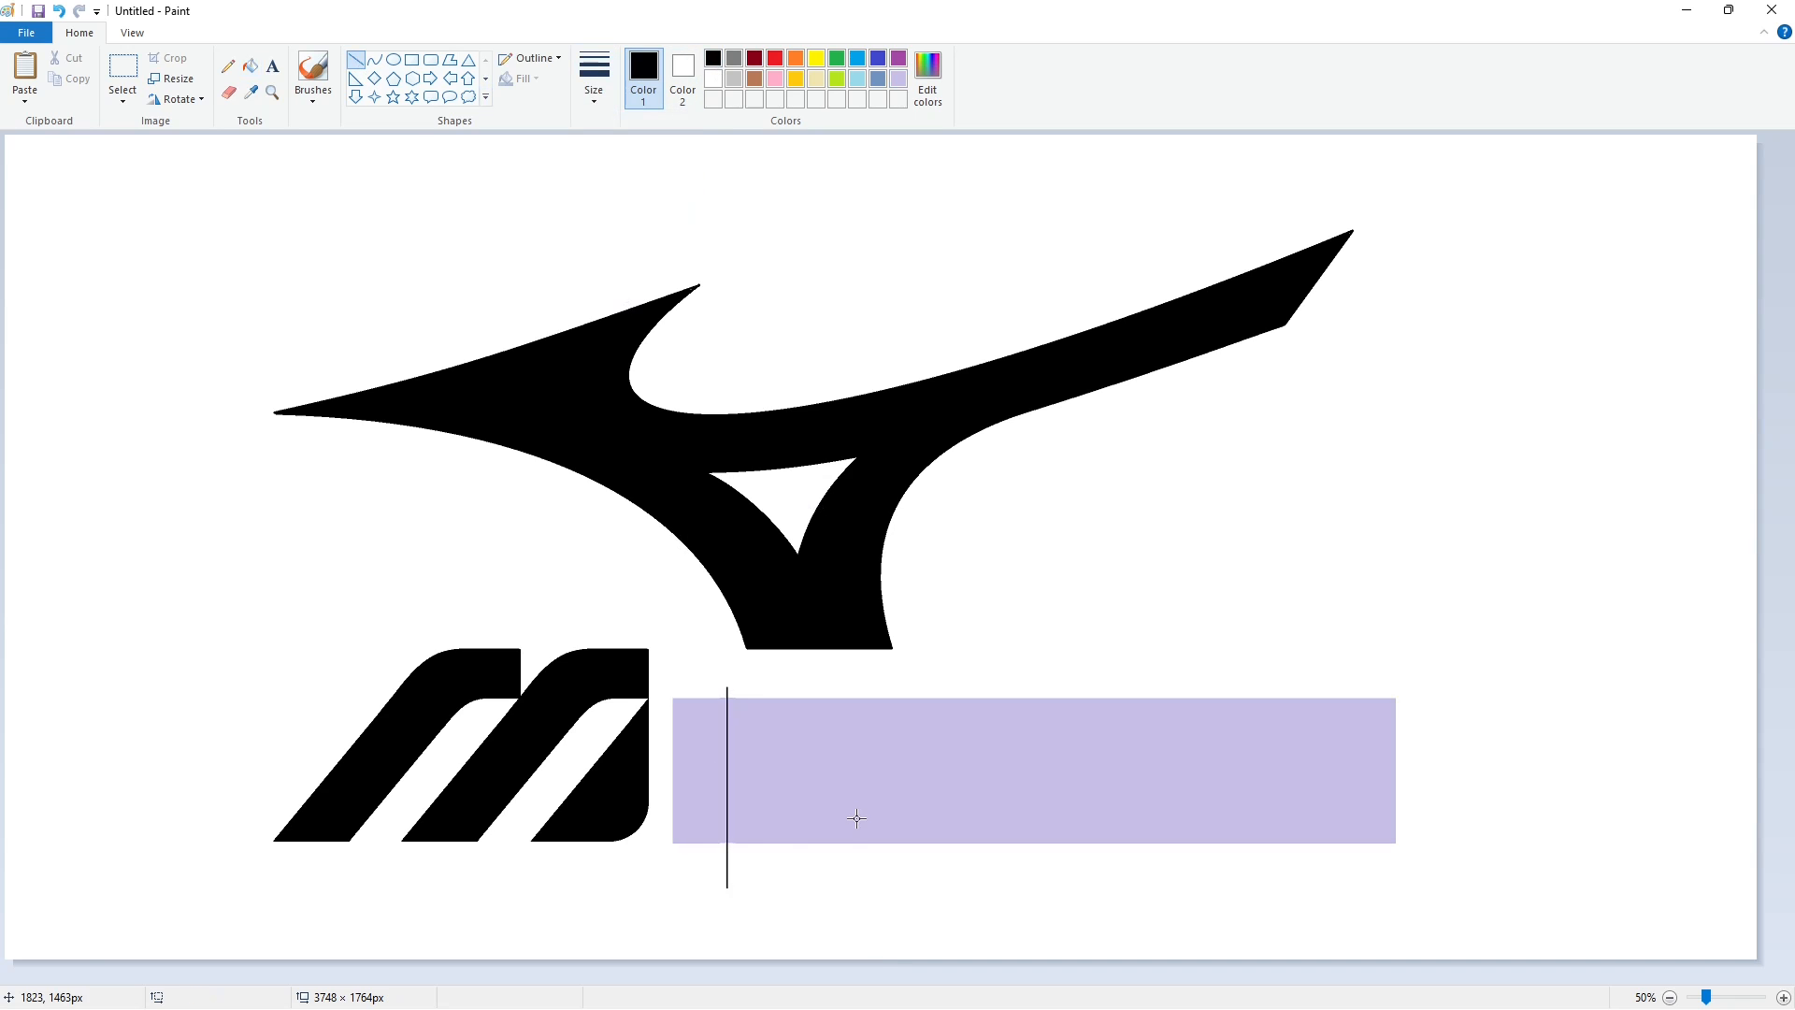
click(250, 65)
click(699, 772)
click(898, 58)
click(699, 748)
Draw a small black circle in the blank area beside the emblem's pointed end and erase all but its lower-right arc
click(394, 59)
click(714, 58)
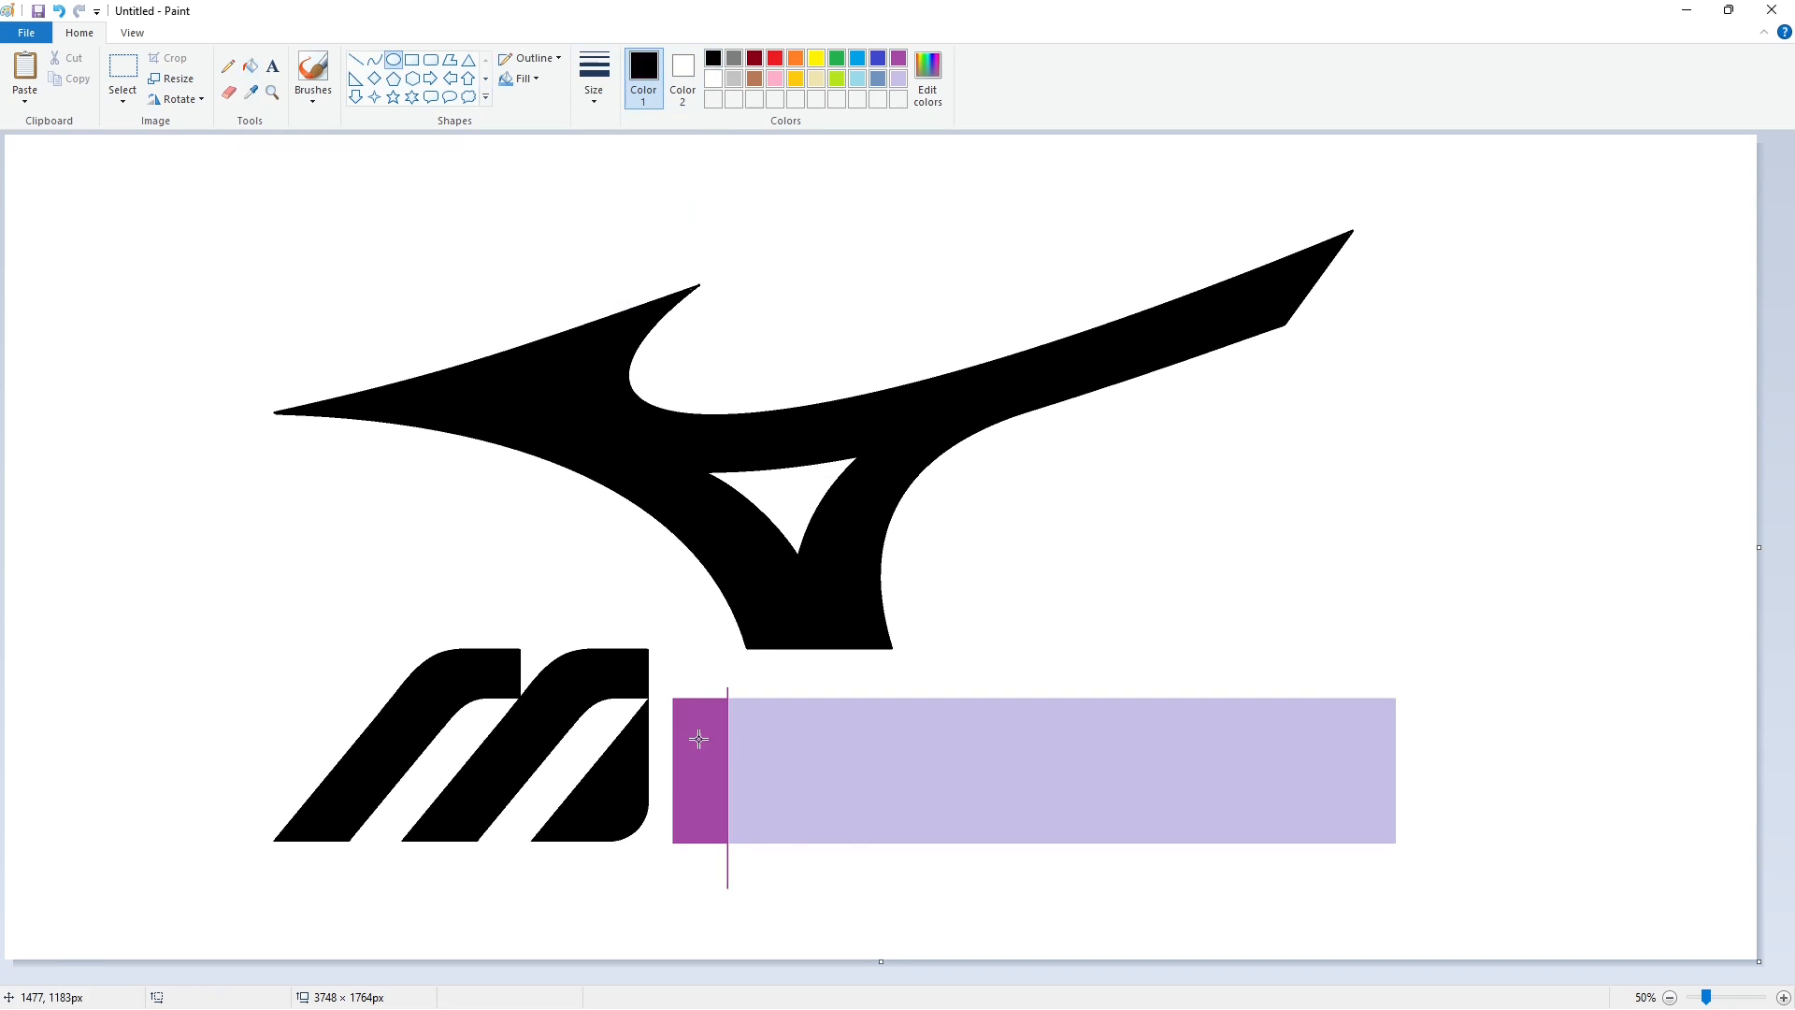
mouse_move(682, 791)
mouse_down()
mouse_move(728, 842)
mouse_move(233, 566)
mouse_move(98, 339)
mouse_up()
click(1764, 997)
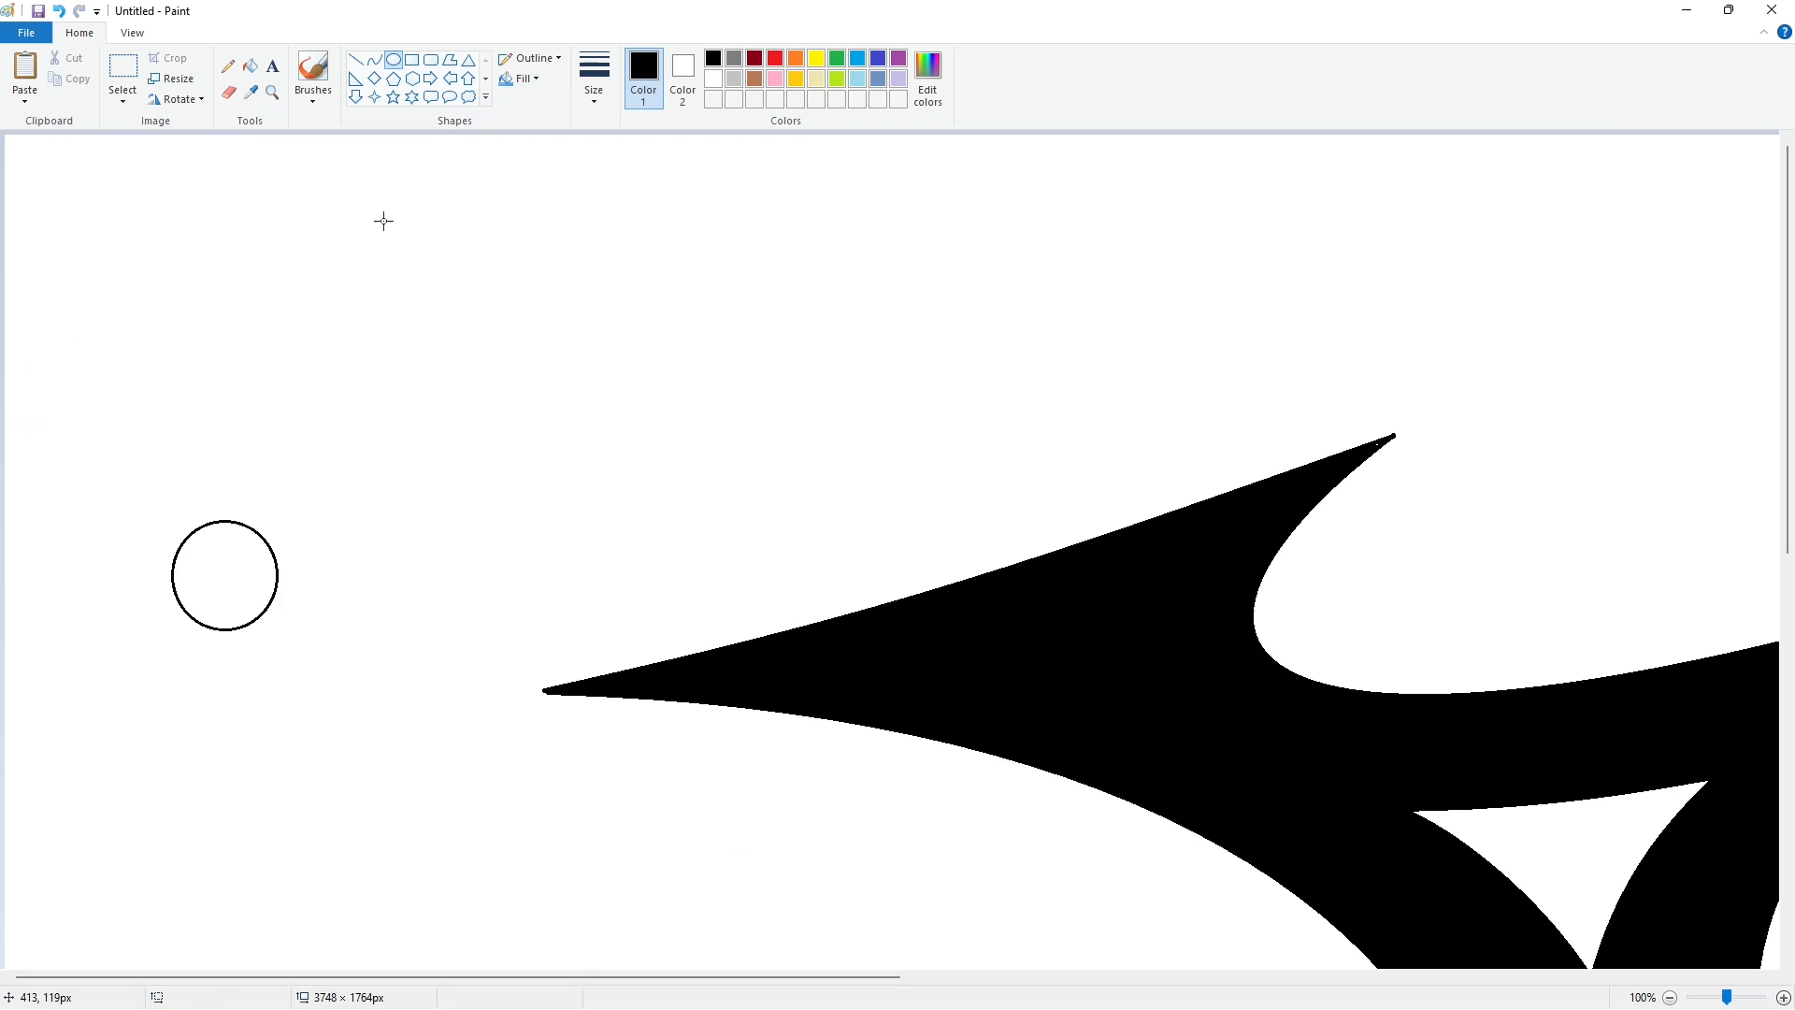
click(228, 91)
drag(269, 542, 196, 617)
click(713, 78)
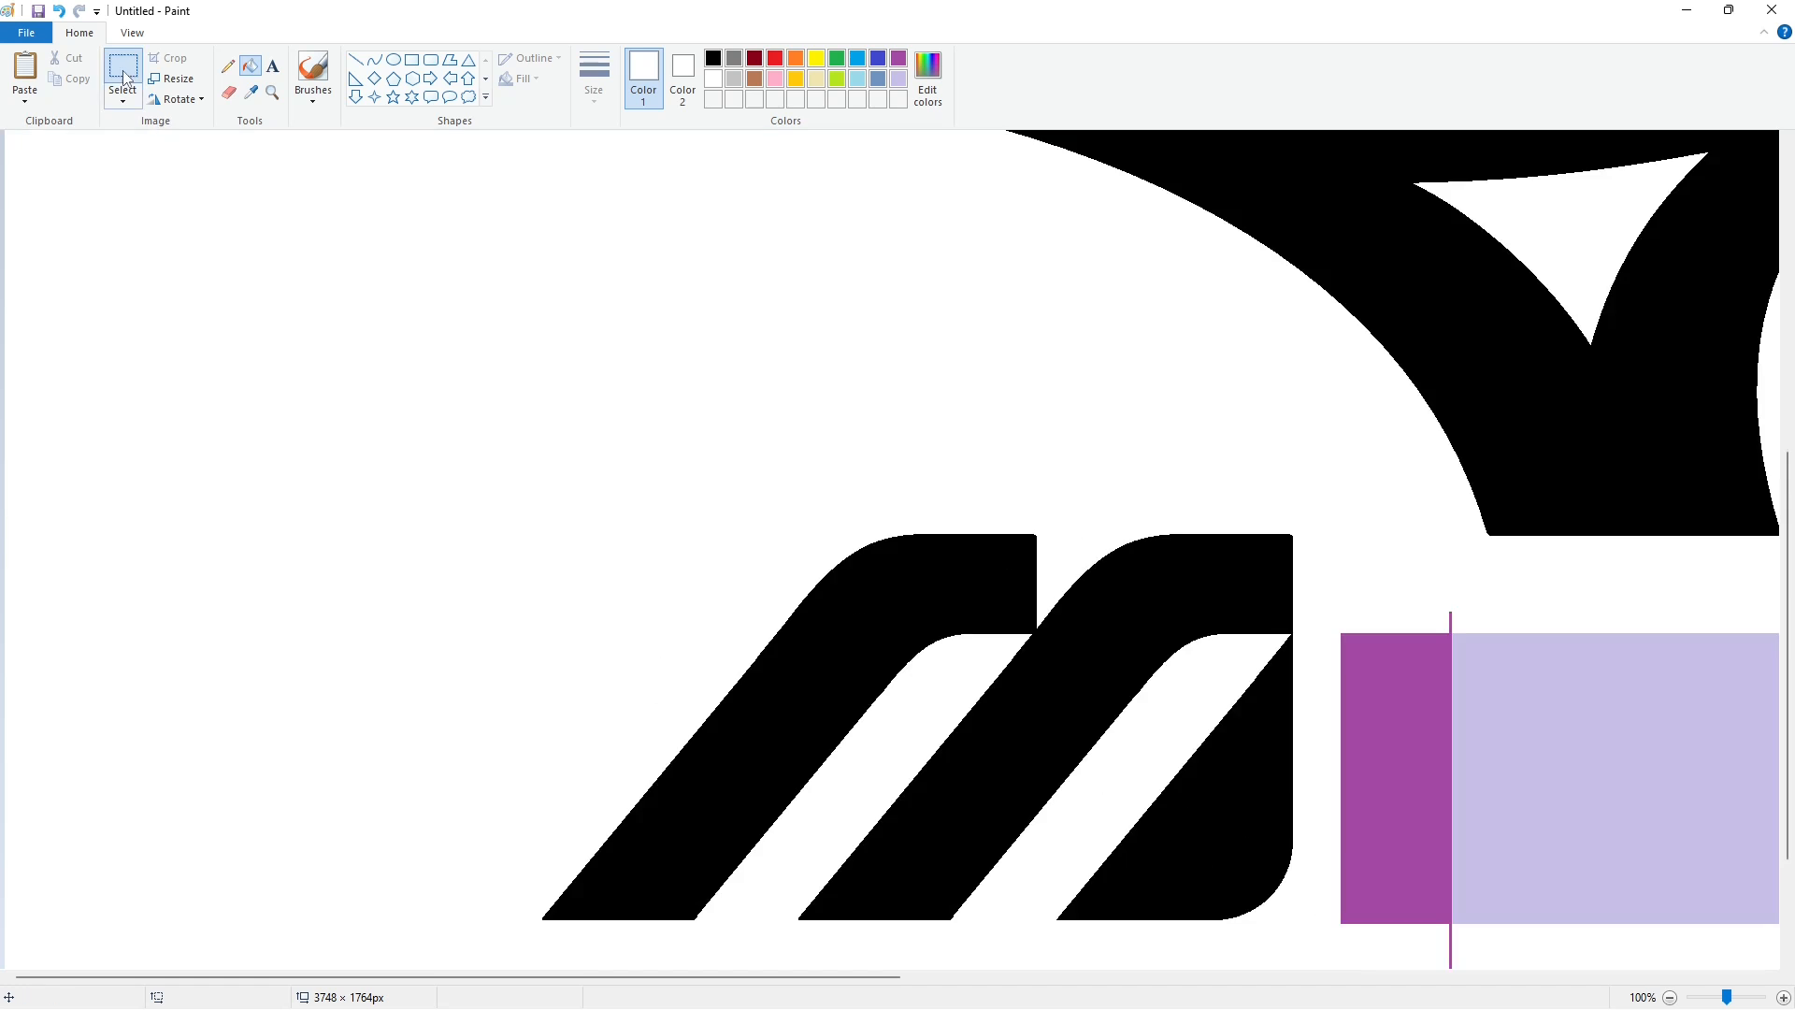
Copy the small arc and place the copy over the purple strip's lower-right corner
click(123, 70)
drag(99, 458, 338, 740)
scroll(339, 745, down, 9)
scroll(339, 745, right, 4)
key(ctrl+v)
drag(122, 280, 761, 705)
click(1046, 696)
Fill the strip inside the arc black as the letter I and clear the corner and line stub below it to white
click(249, 66)
click(713, 57)
click(767, 524)
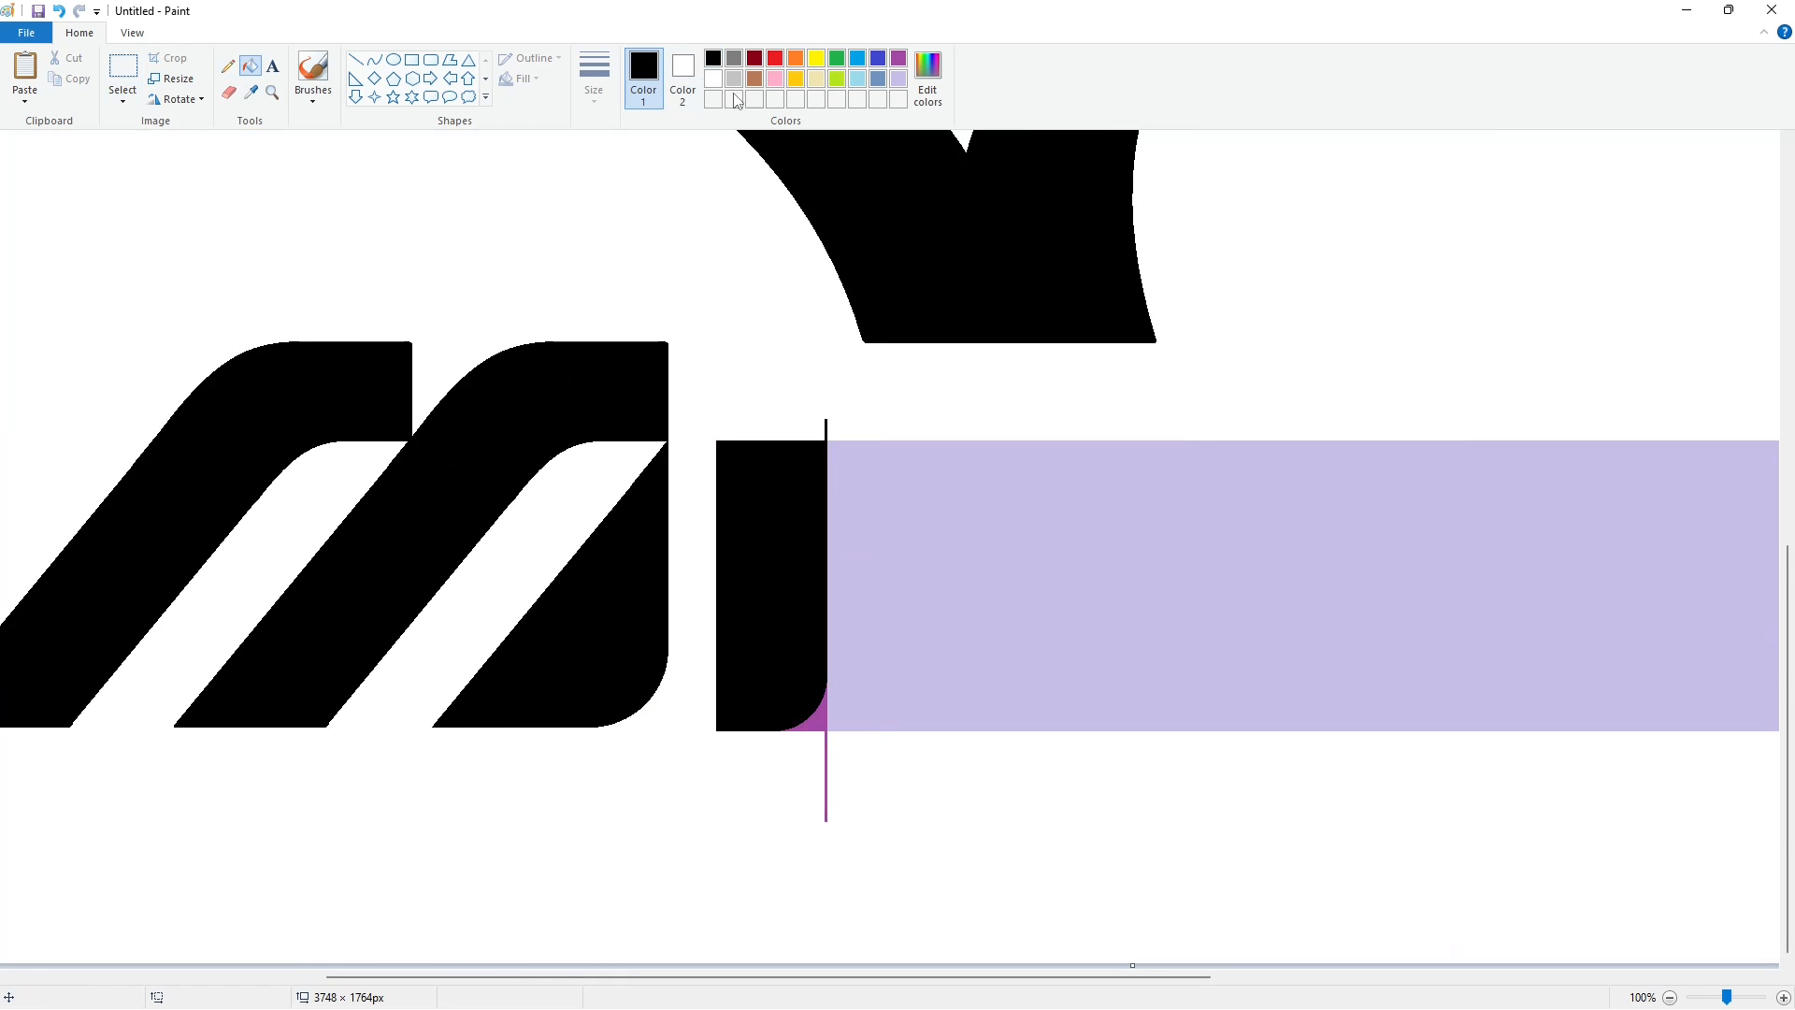
click(898, 79)
click(815, 687)
click(713, 78)
click(825, 739)
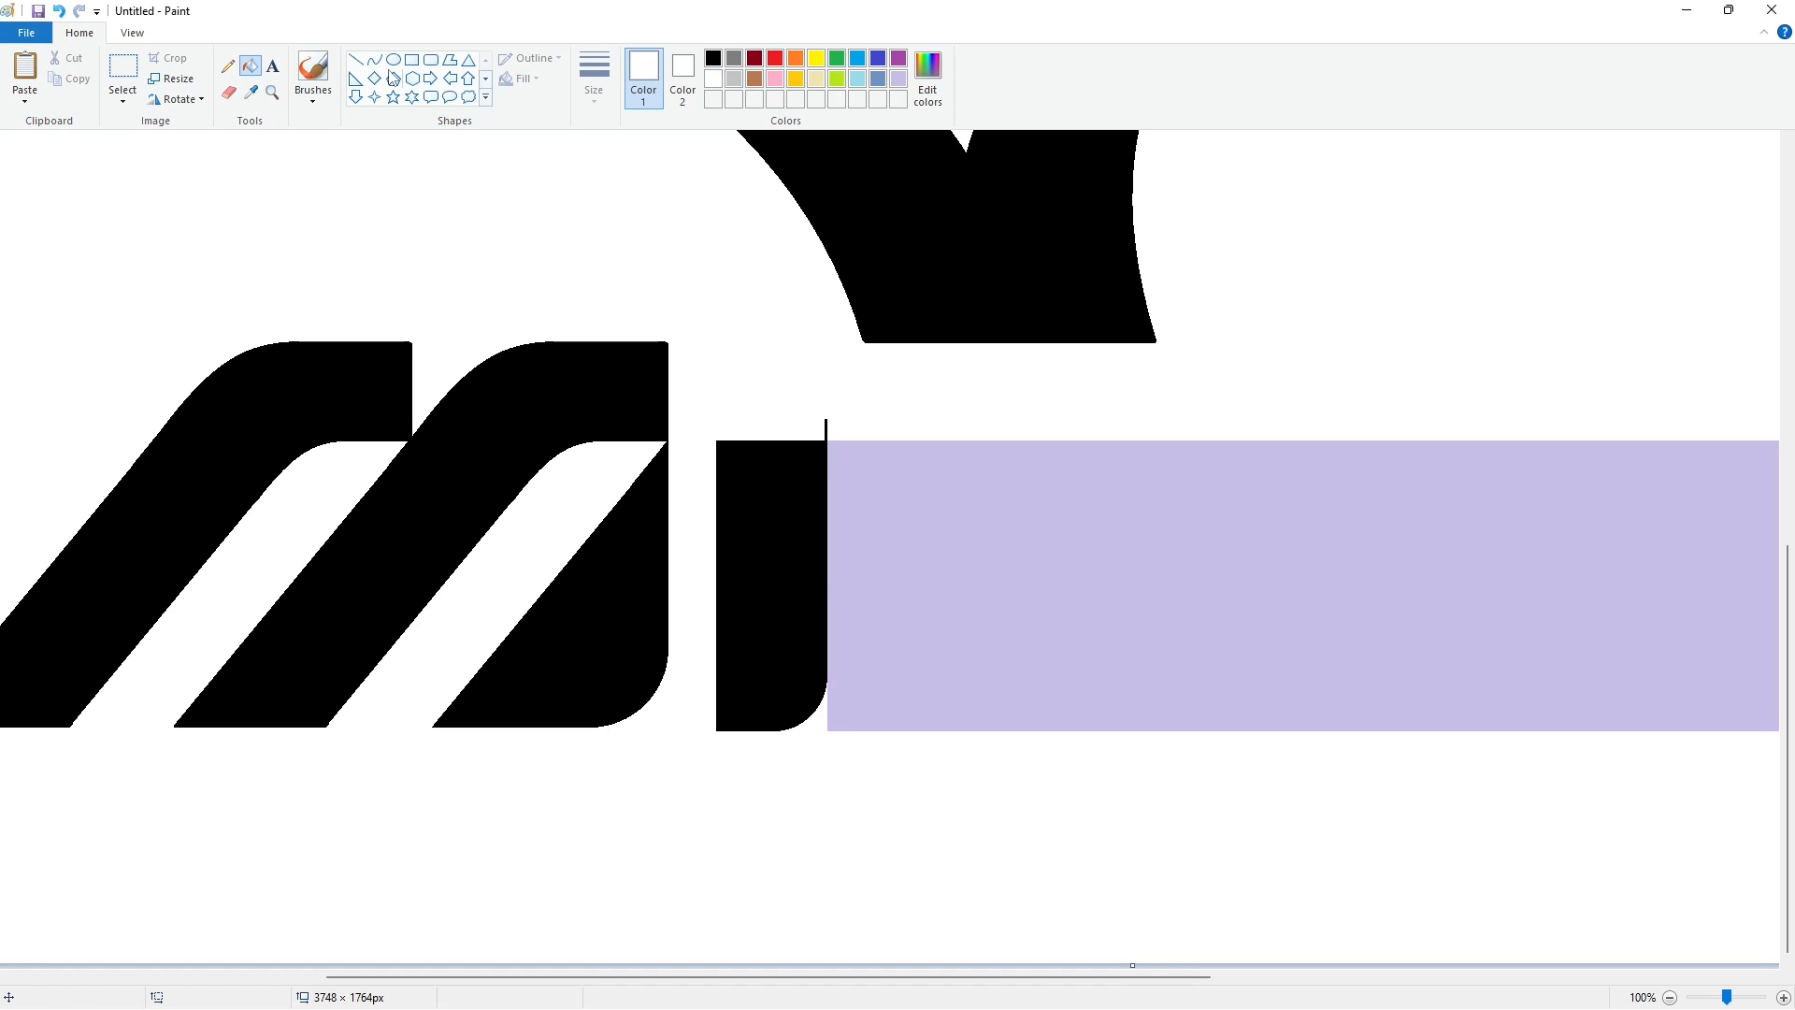
Cut the line stub above the I off with a white line and fill the stub white
click(355, 60)
drag(797, 428, 883, 428)
click(250, 66)
ctrl+scroll(1598, 921, down, 2)
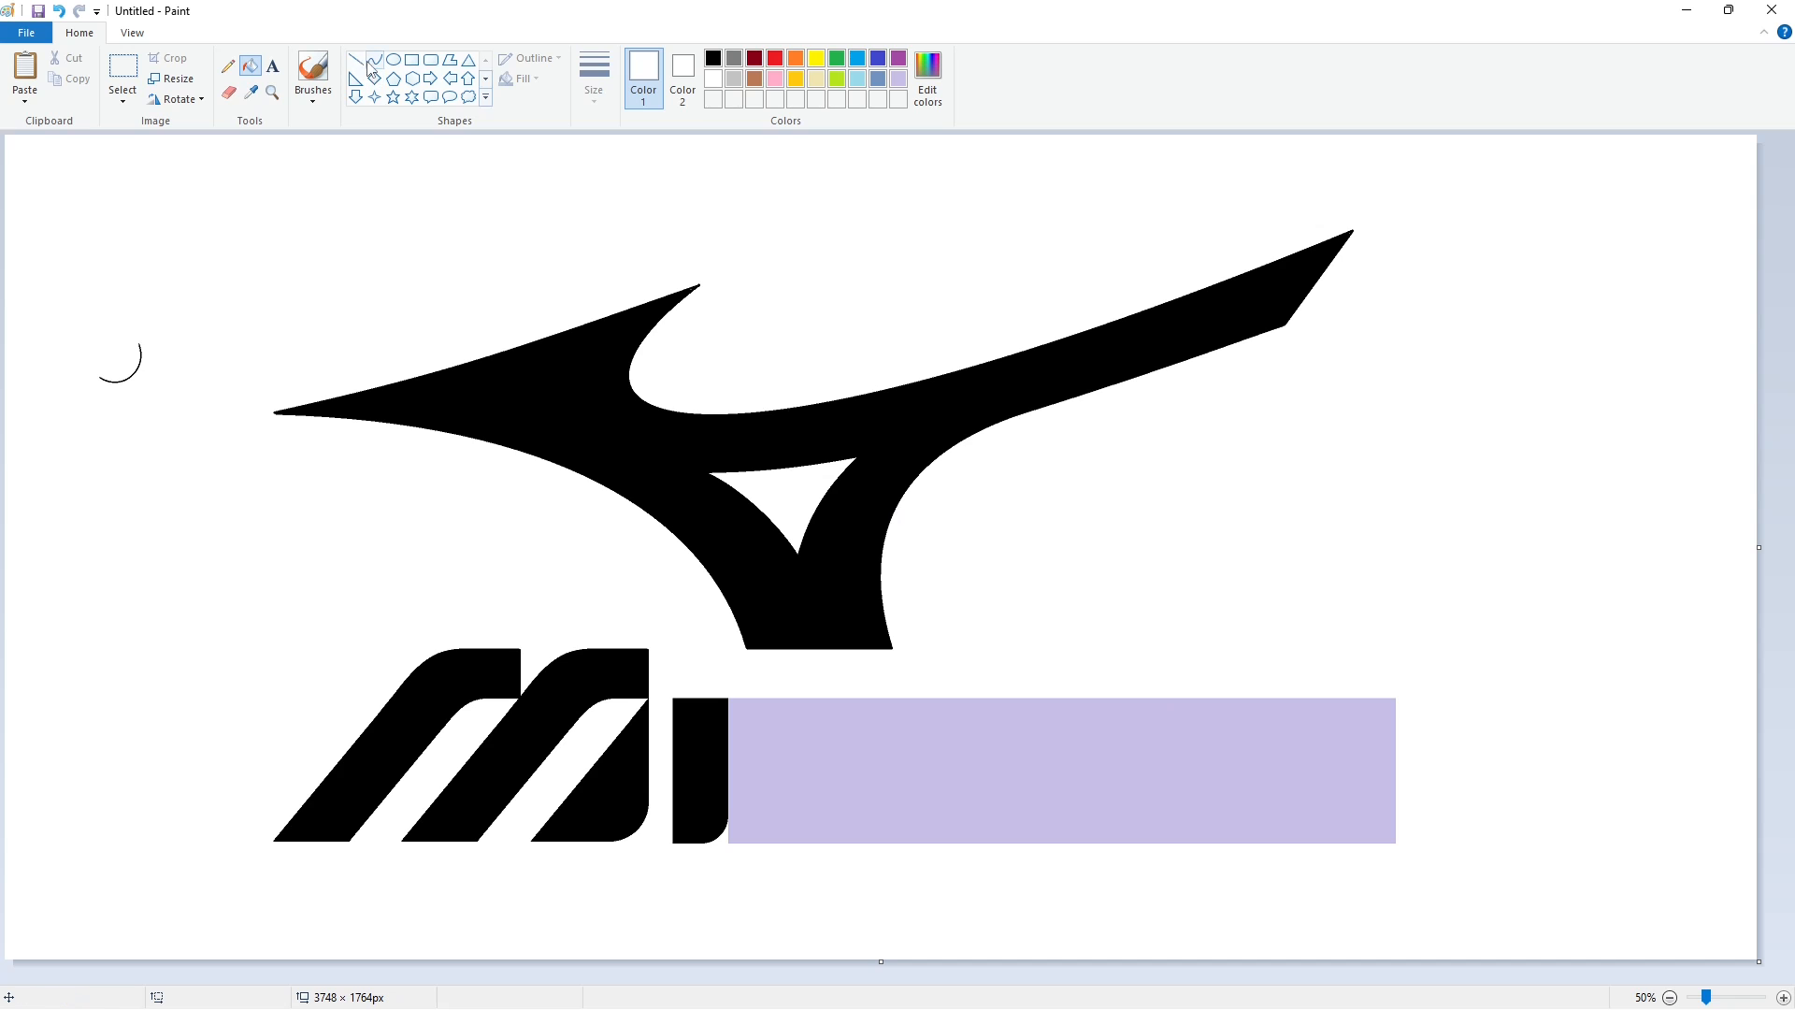
Draw the Z's left-hand outline in thin black lines: upper vertical, horizontal, diagonal and a lower vertical
click(365, 62)
click(712, 58)
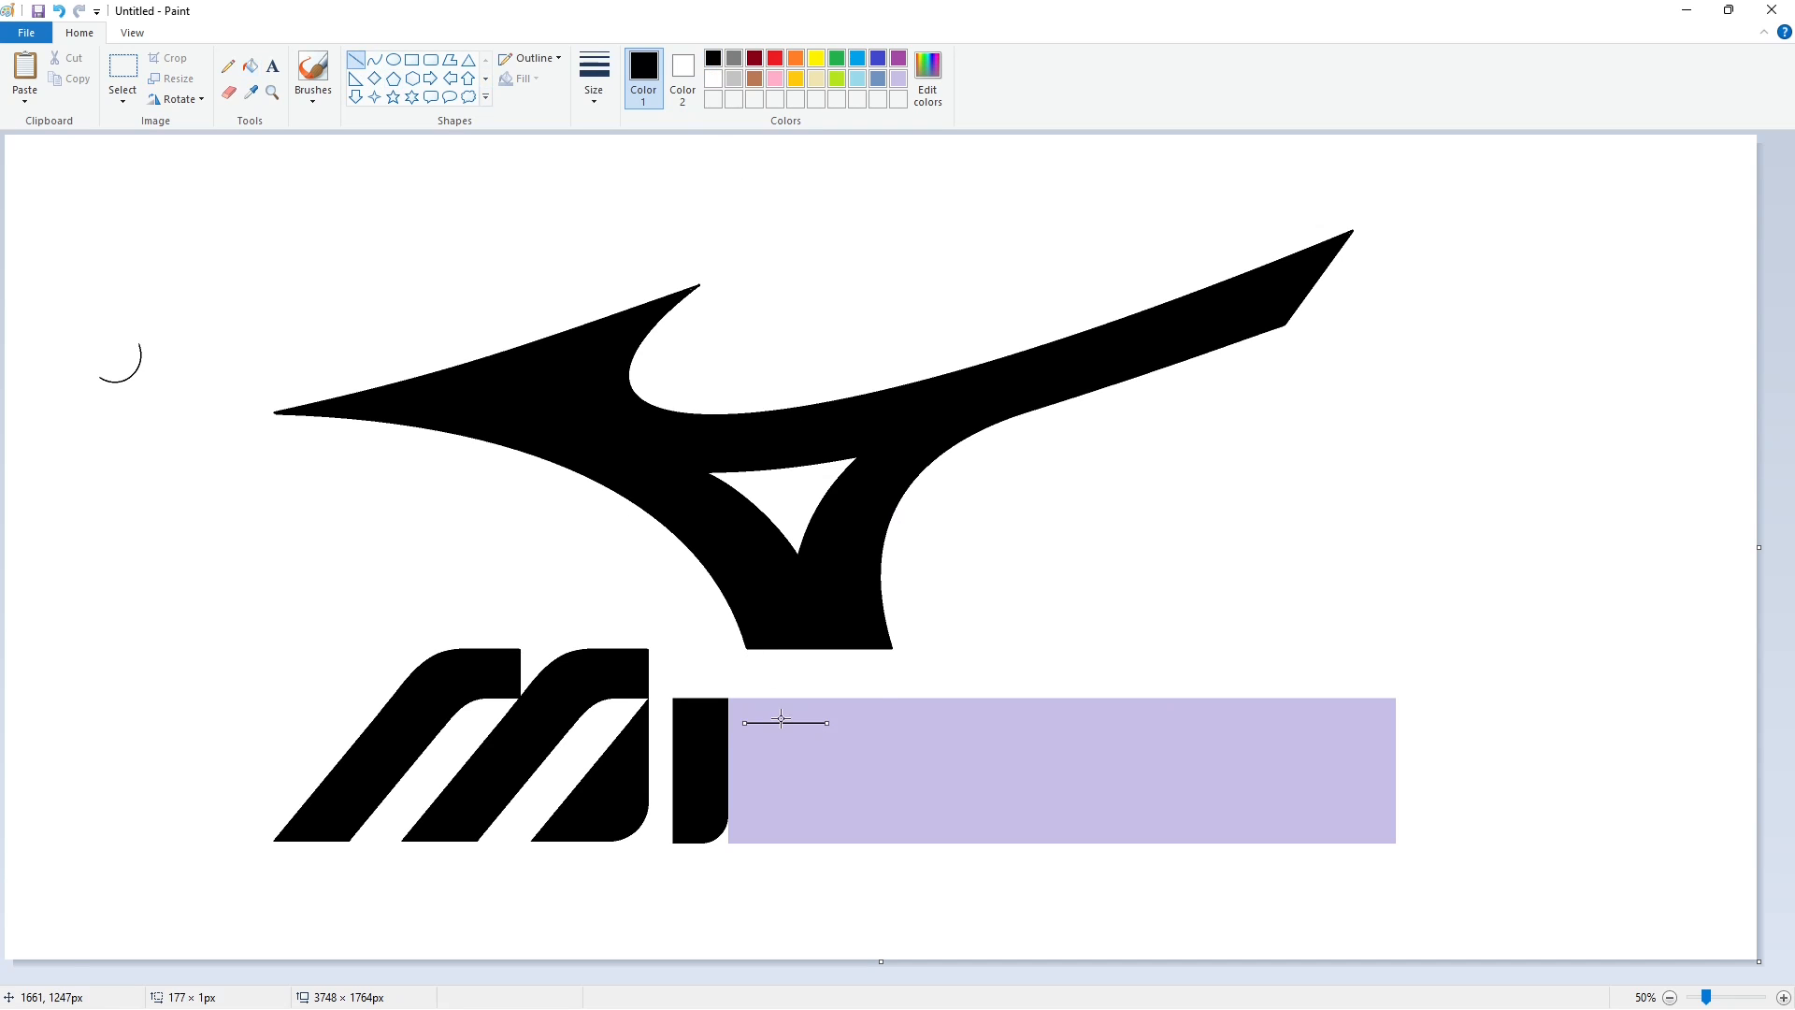
click(875, 690)
drag(825, 724, 754, 802)
click(871, 788)
click(857, 830)
Join the Z outline's diagonal to its lower vertical line with a small rounded curve
click(1783, 997)
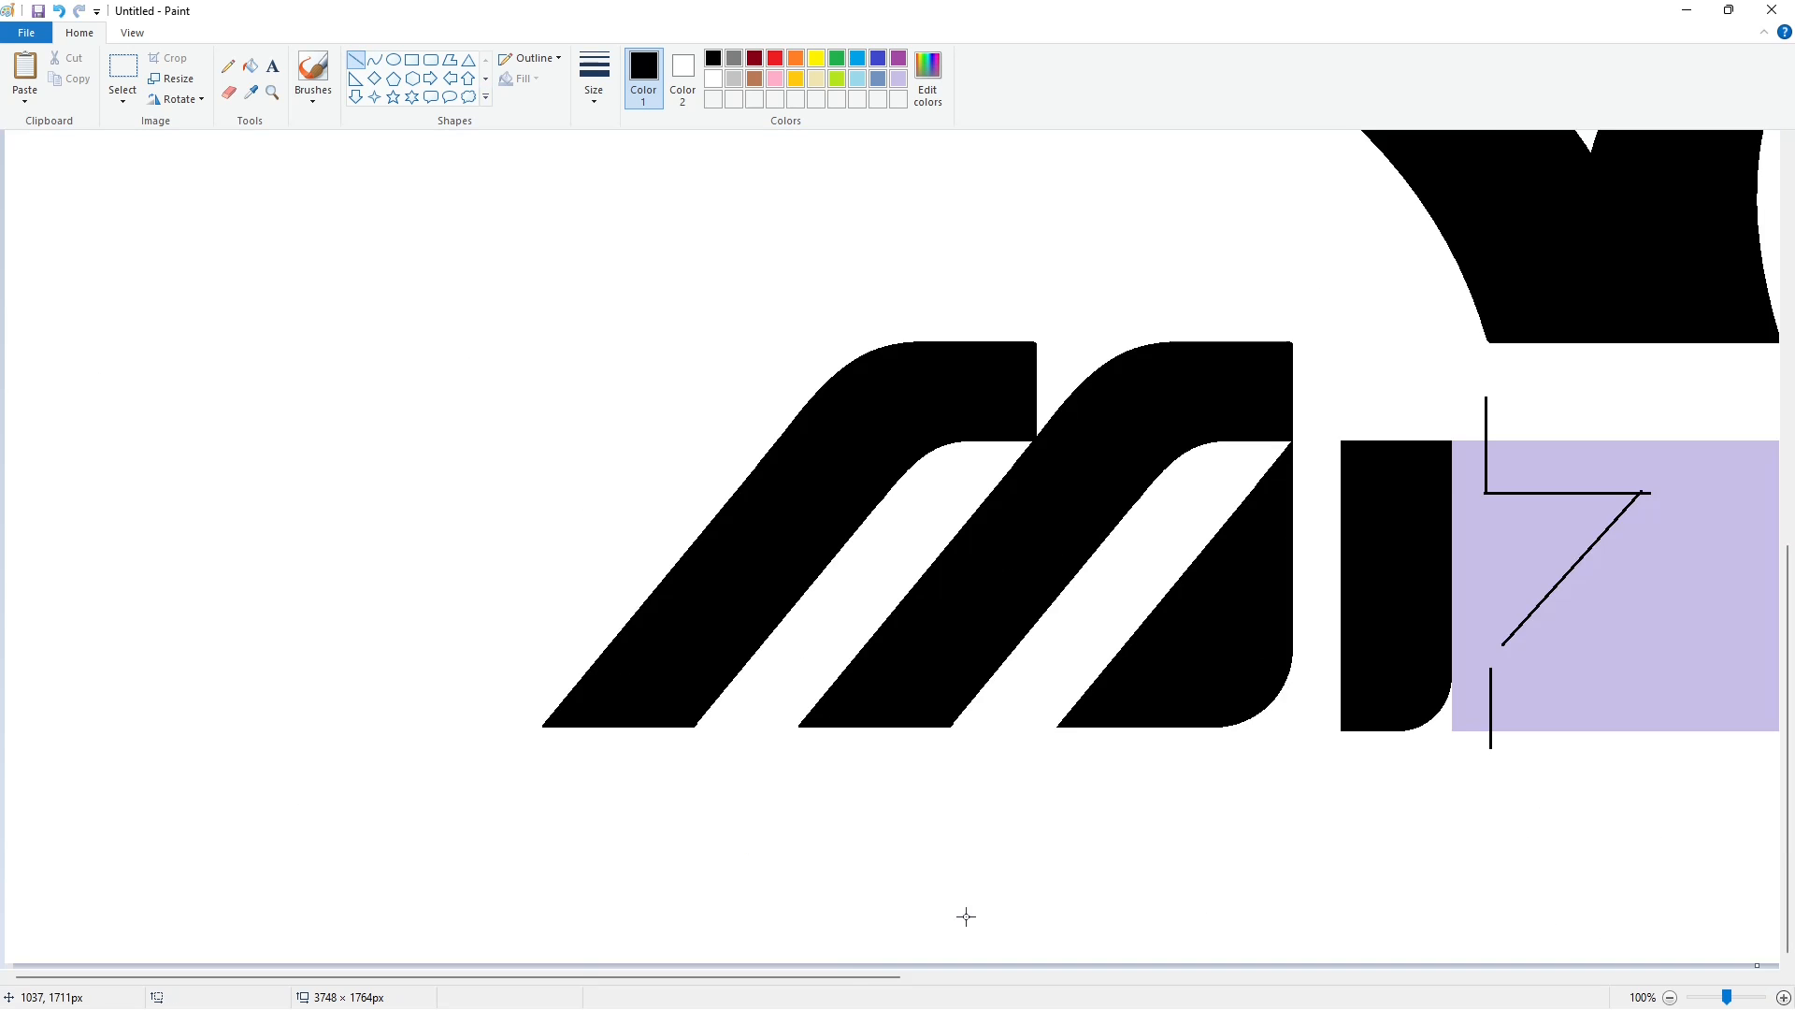
drag(776, 976, 1106, 977)
click(374, 59)
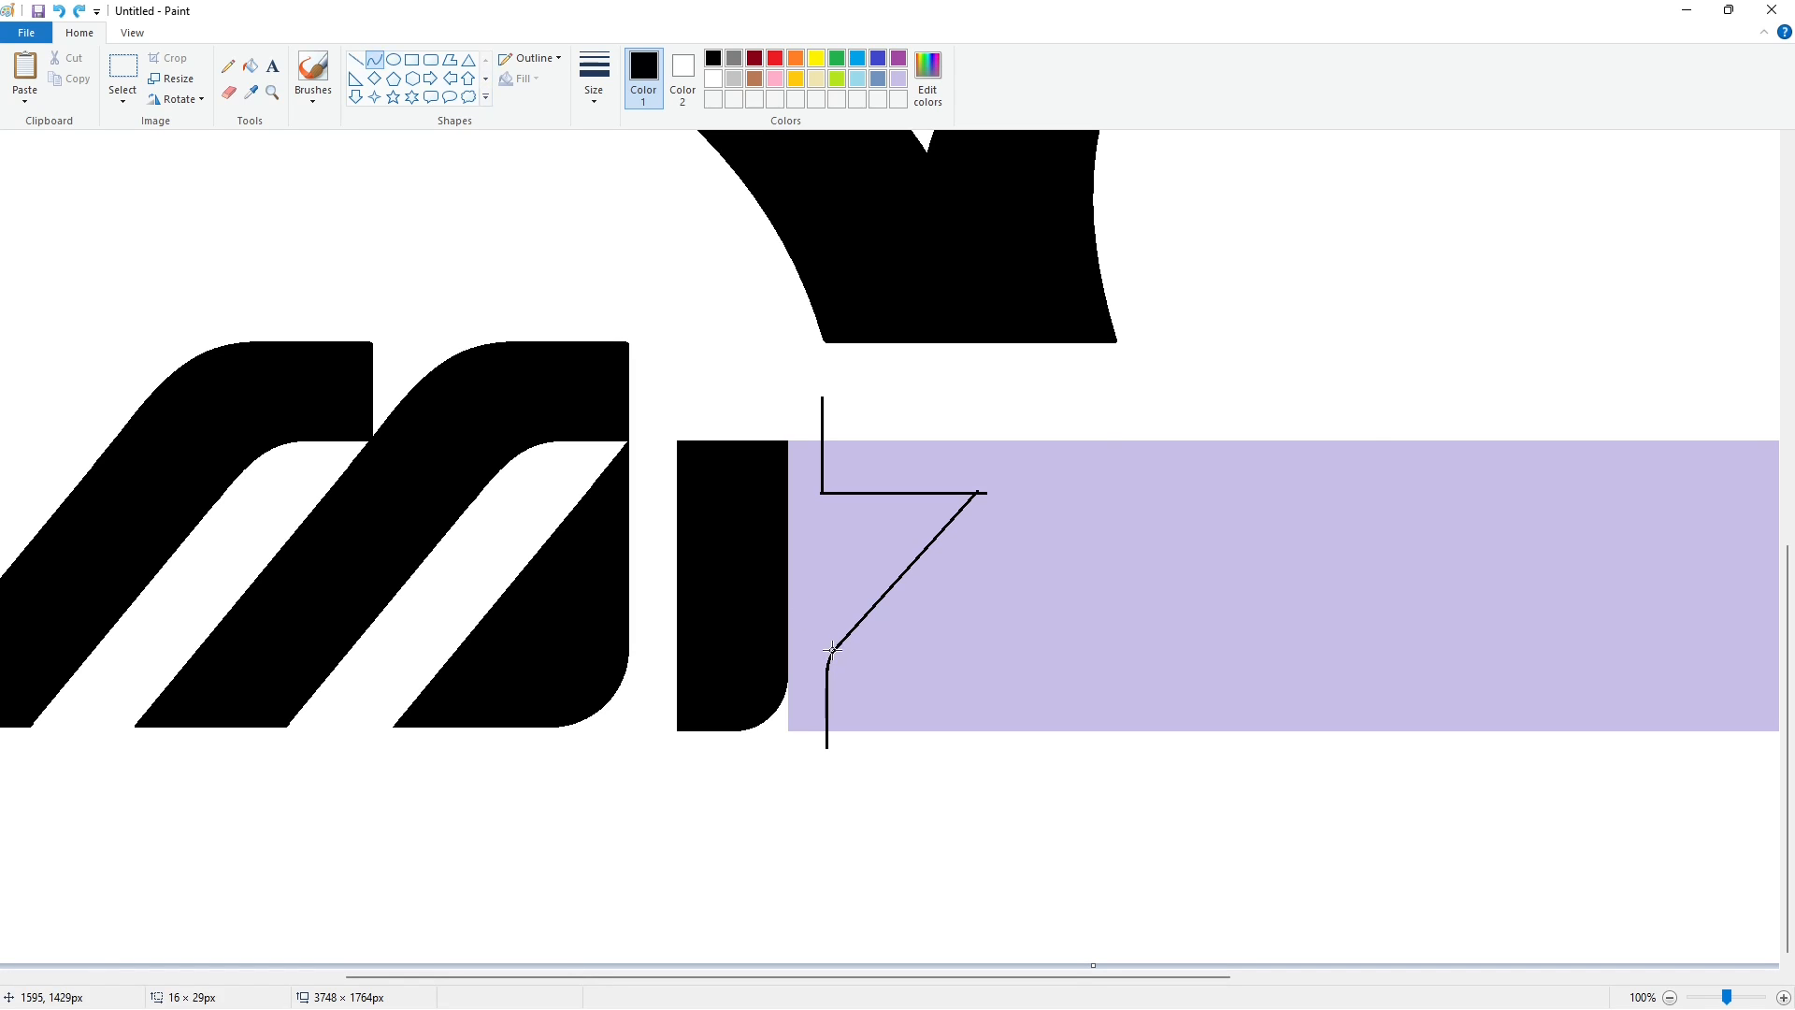
drag(834, 648, 837, 645)
click(829, 657)
click(964, 717)
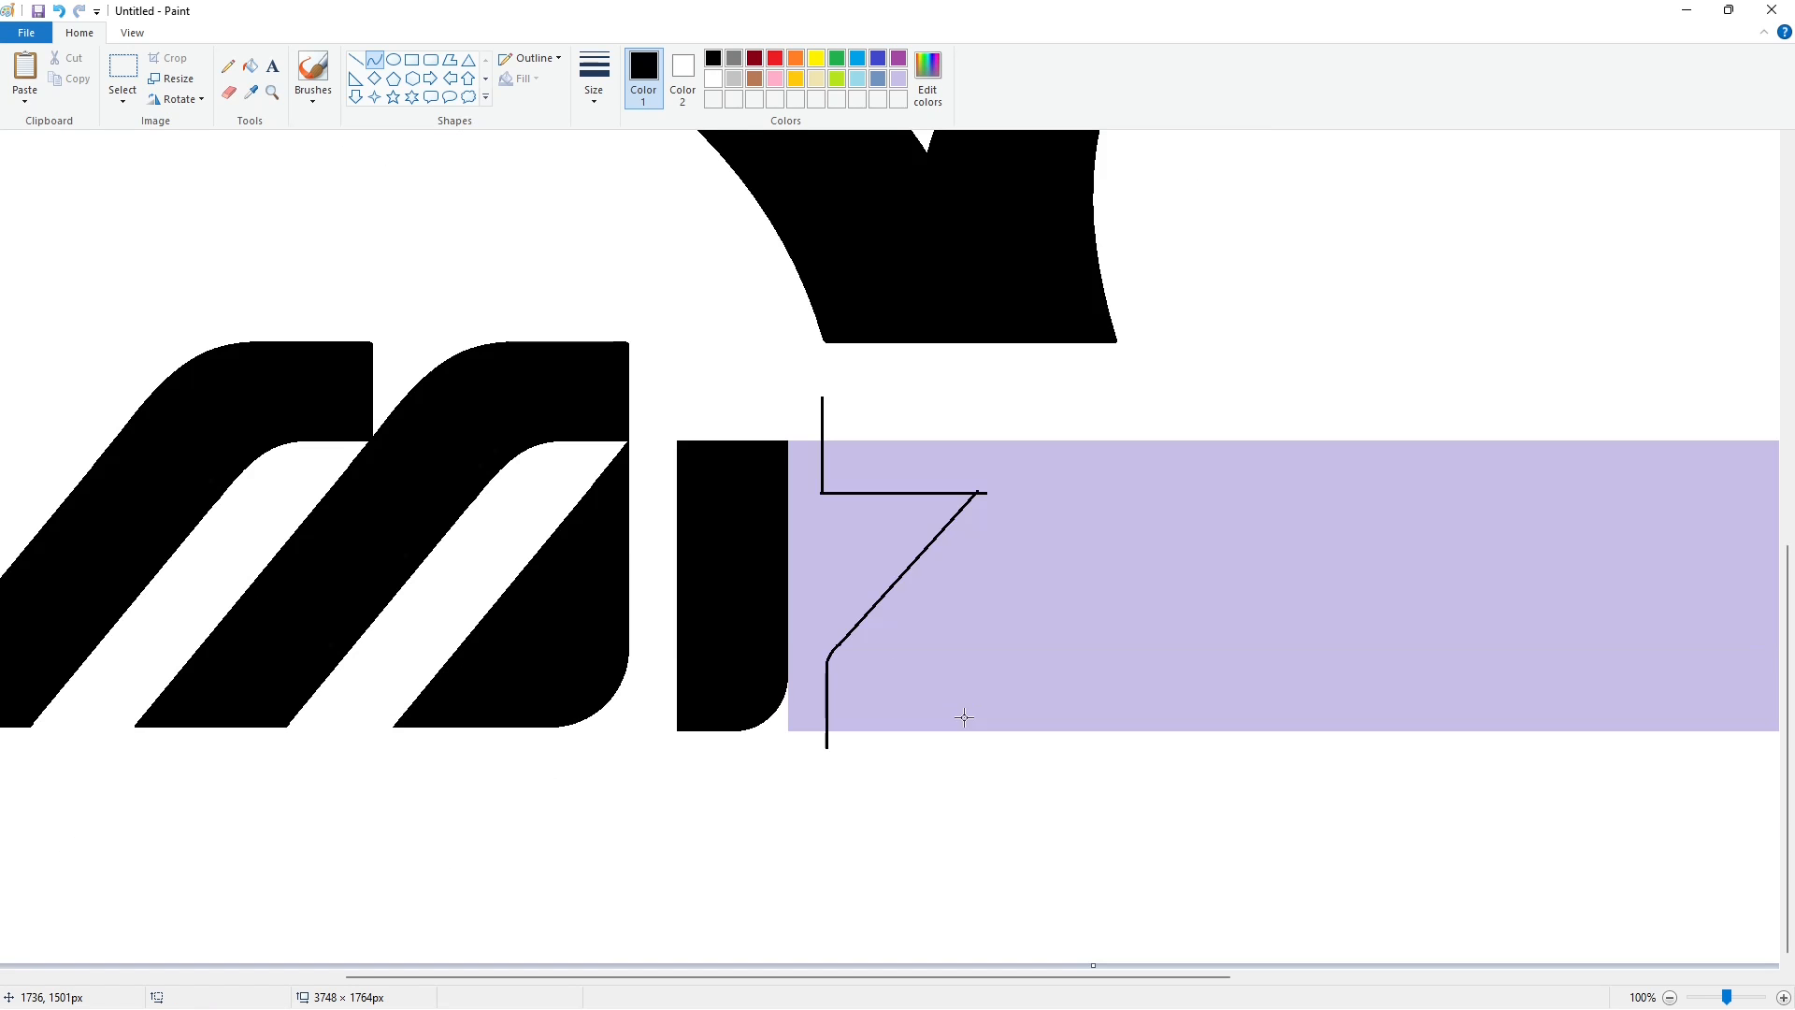
click(833, 660)
scroll(1109, 787, up, 2)
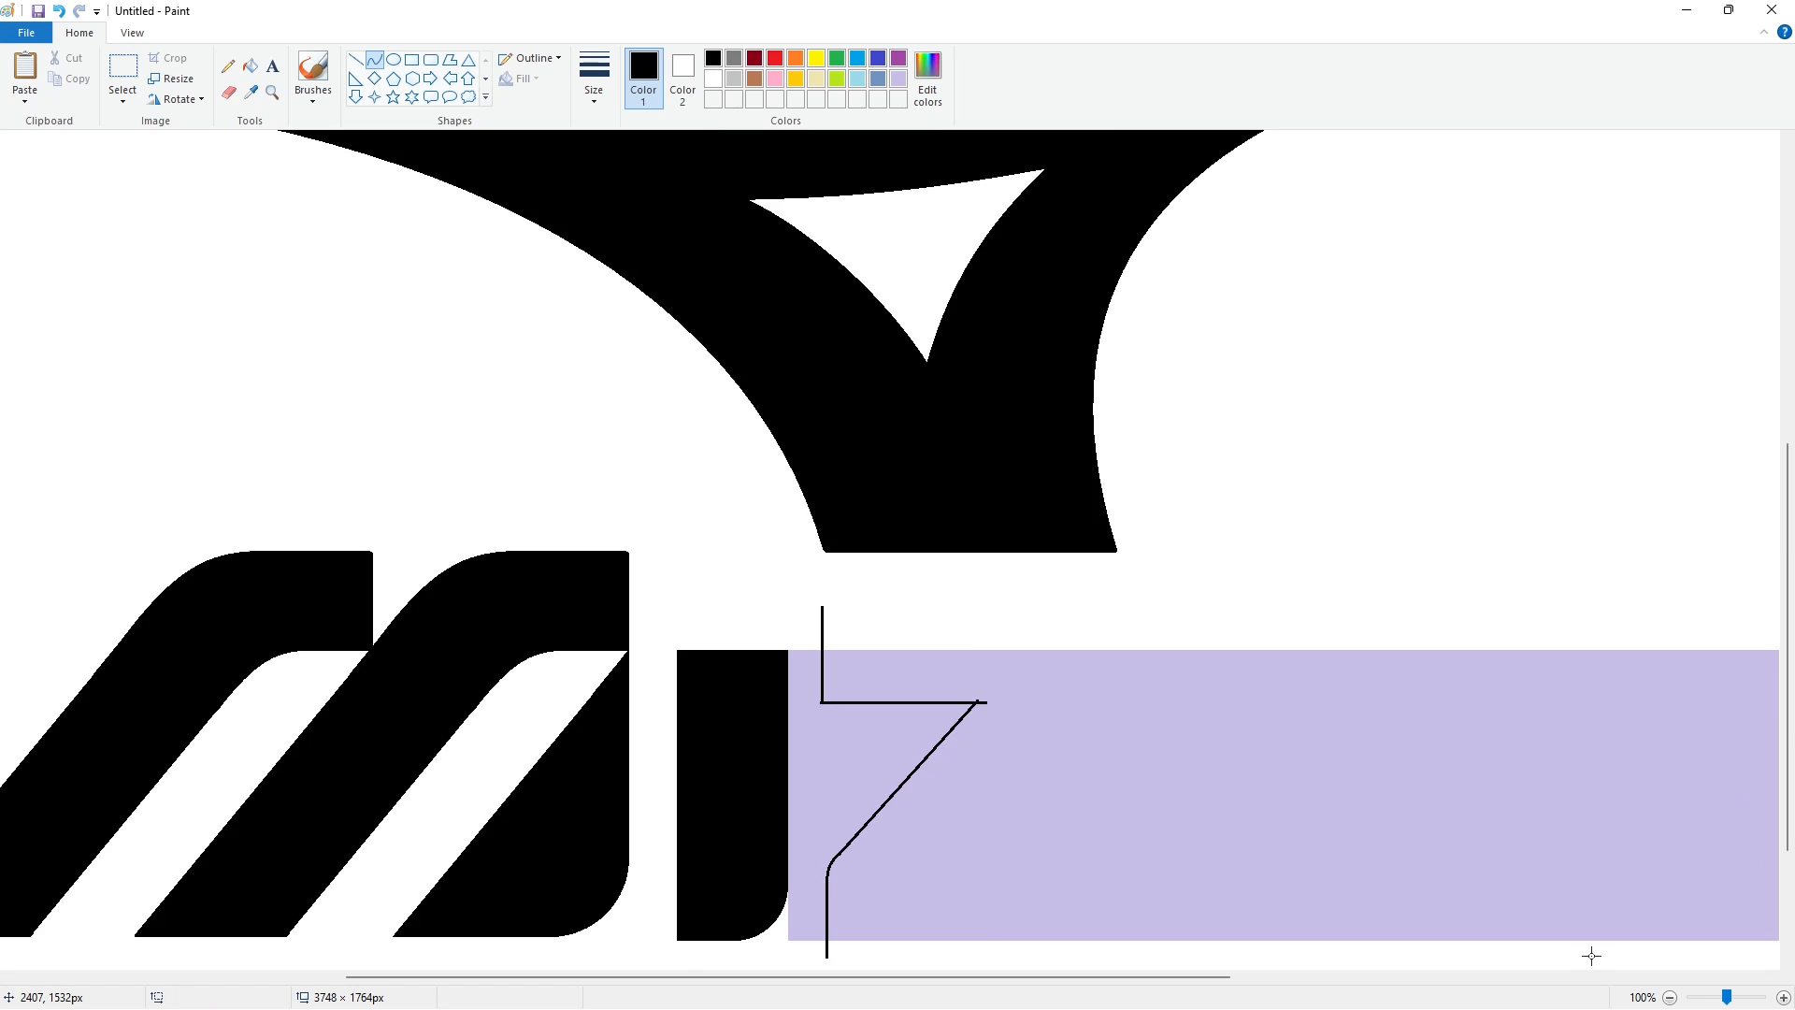
Paste a copy of the Z outline into the blank area, turn its lavender background white and select the cleaned outline
click(122, 73)
key(ctrl+c)
key(ctrl+v)
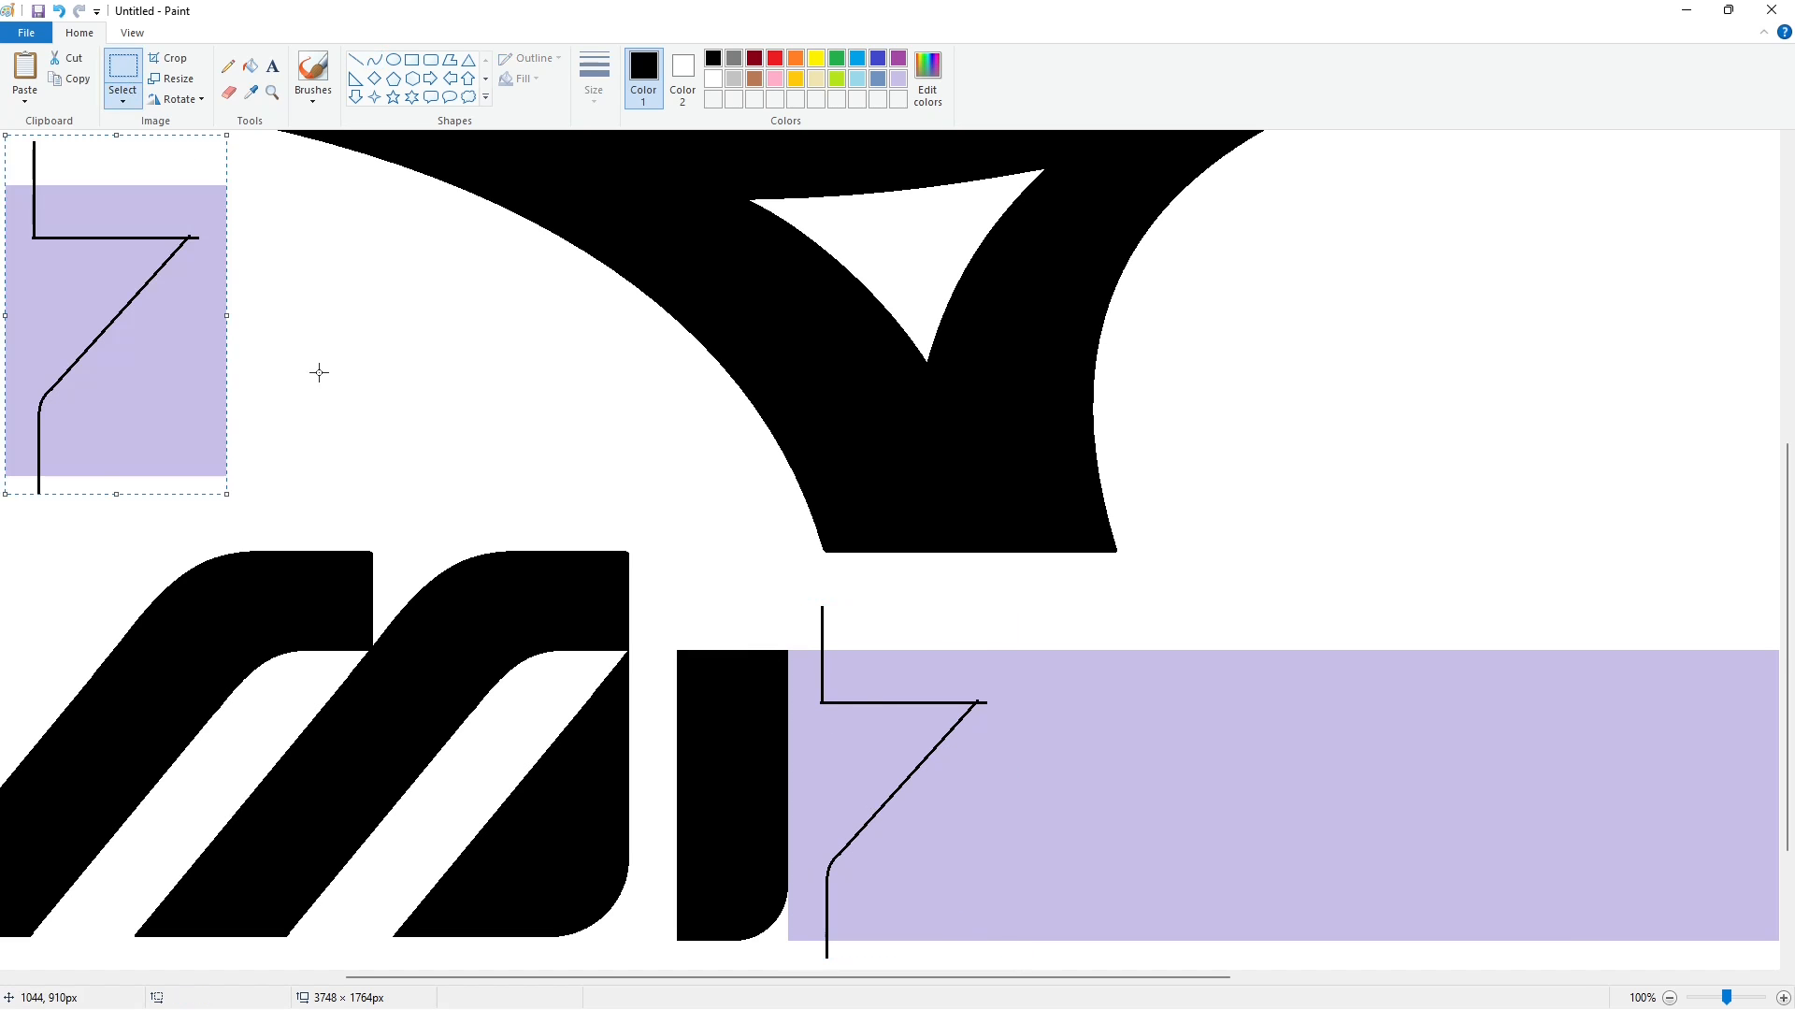
click(250, 66)
click(714, 78)
click(140, 409)
click(88, 281)
click(122, 73)
drag(206, 524, 1, 130)
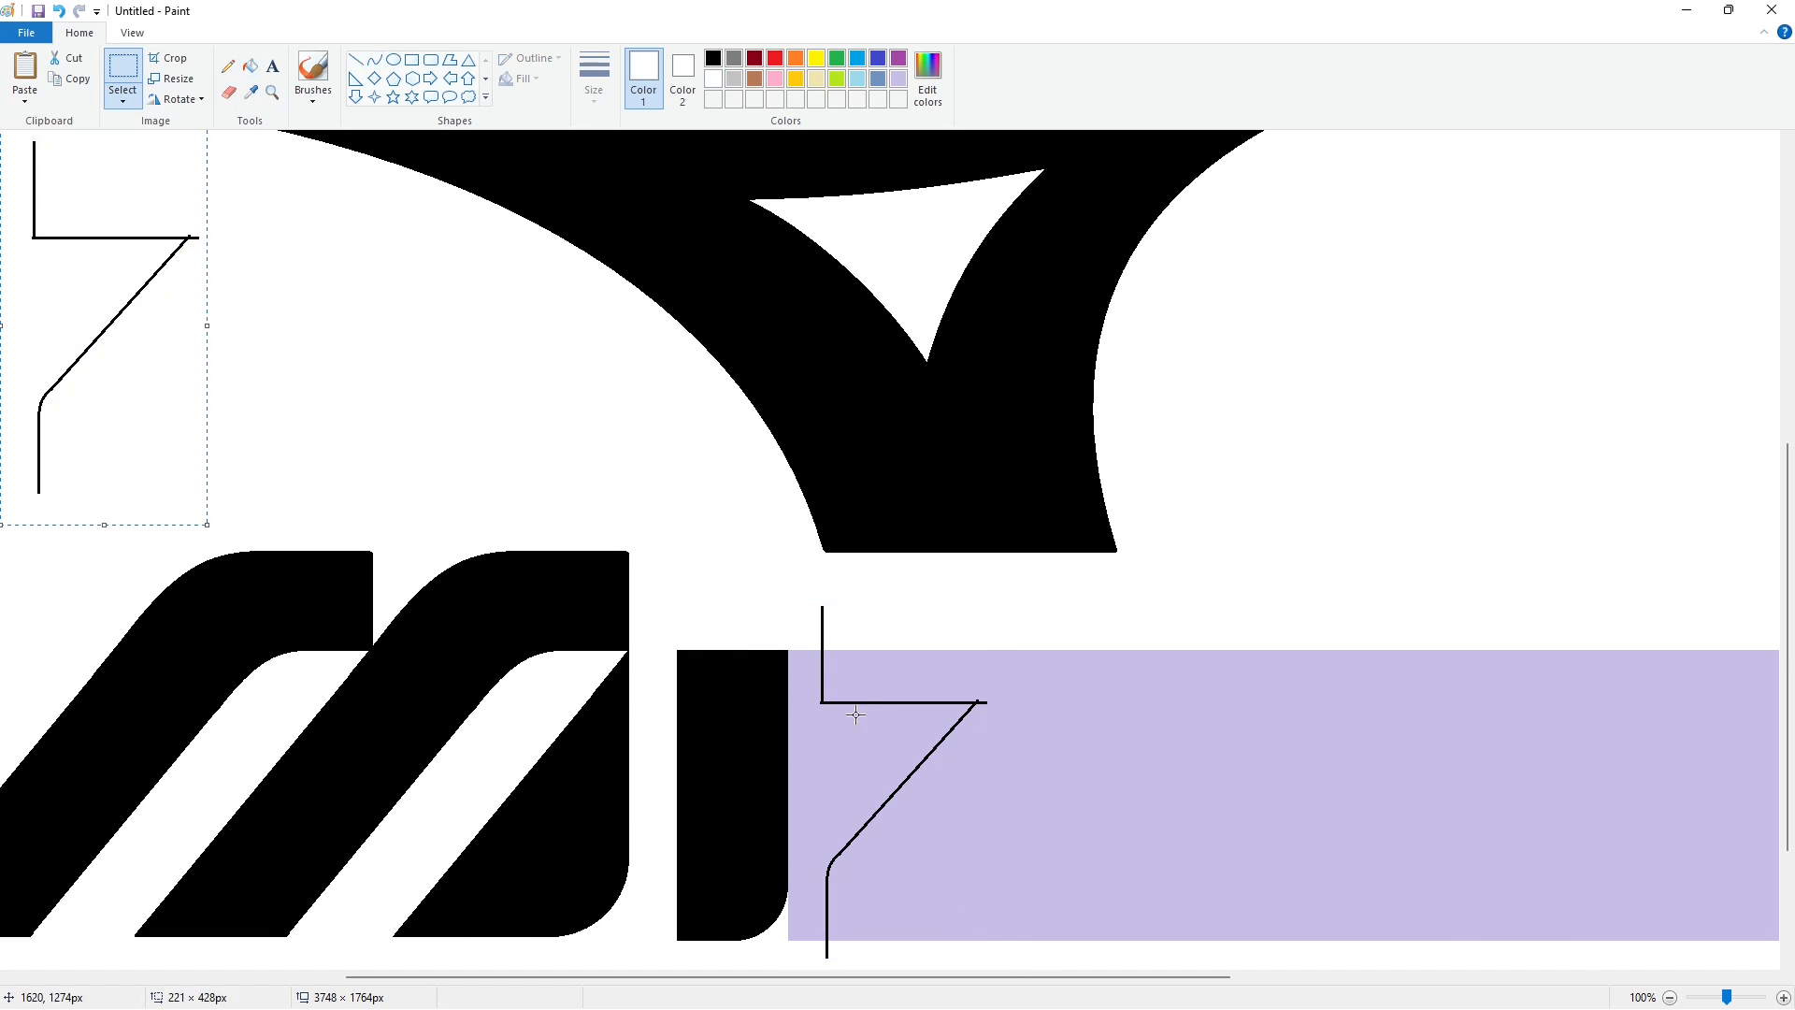
ctrl+scroll(851, 715, down, 2)
click(177, 99)
click(187, 205)
click(178, 99)
click(187, 184)
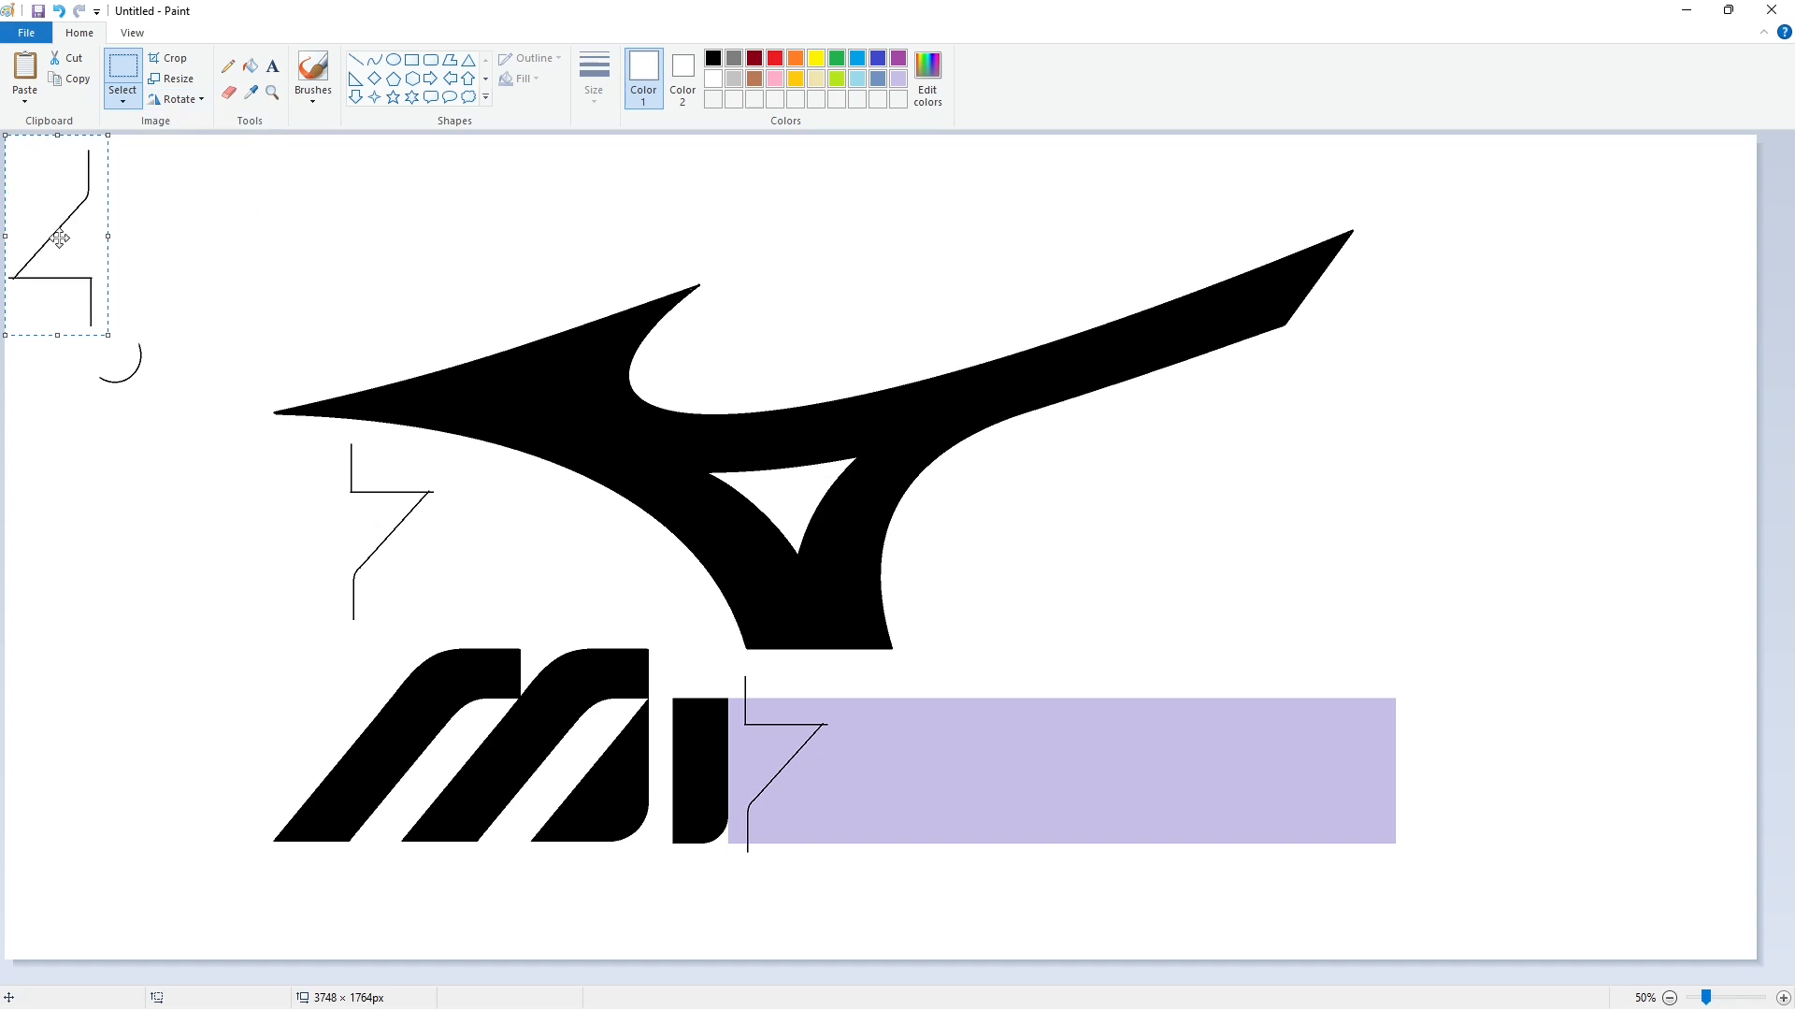
drag(66, 243, 853, 778)
click(1036, 779)
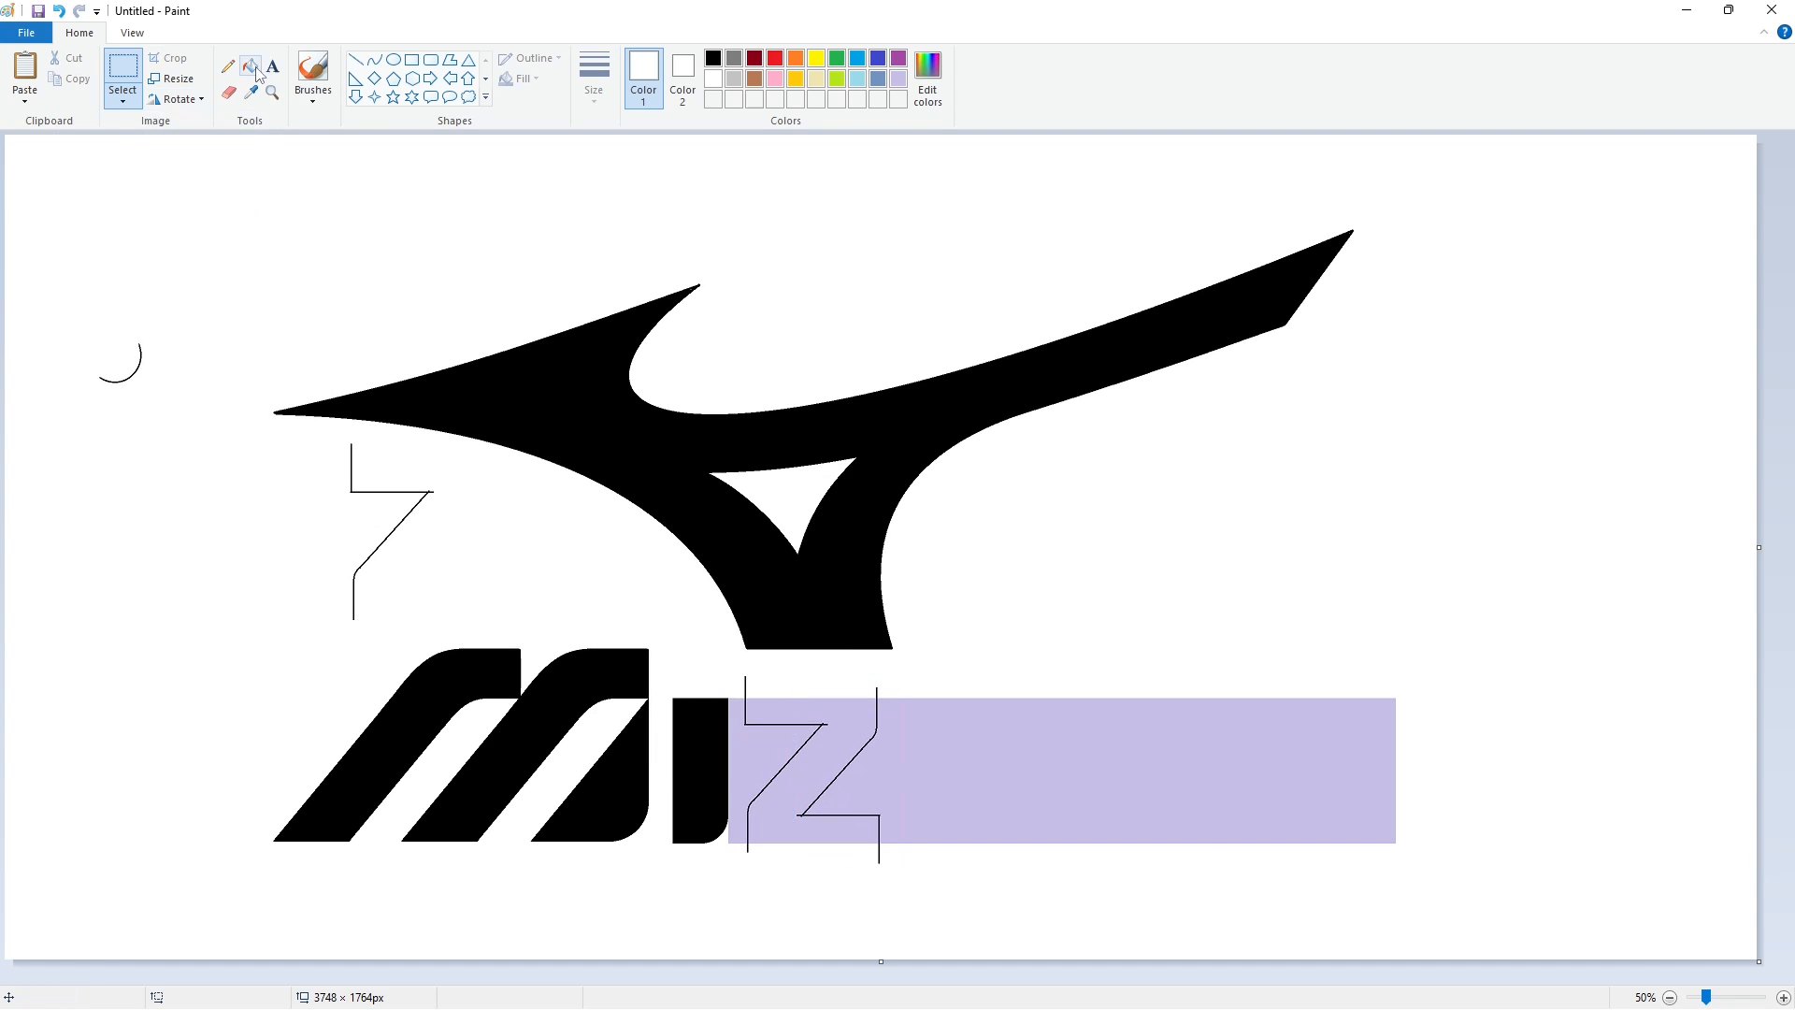
click(251, 67)
click(714, 58)
click(812, 769)
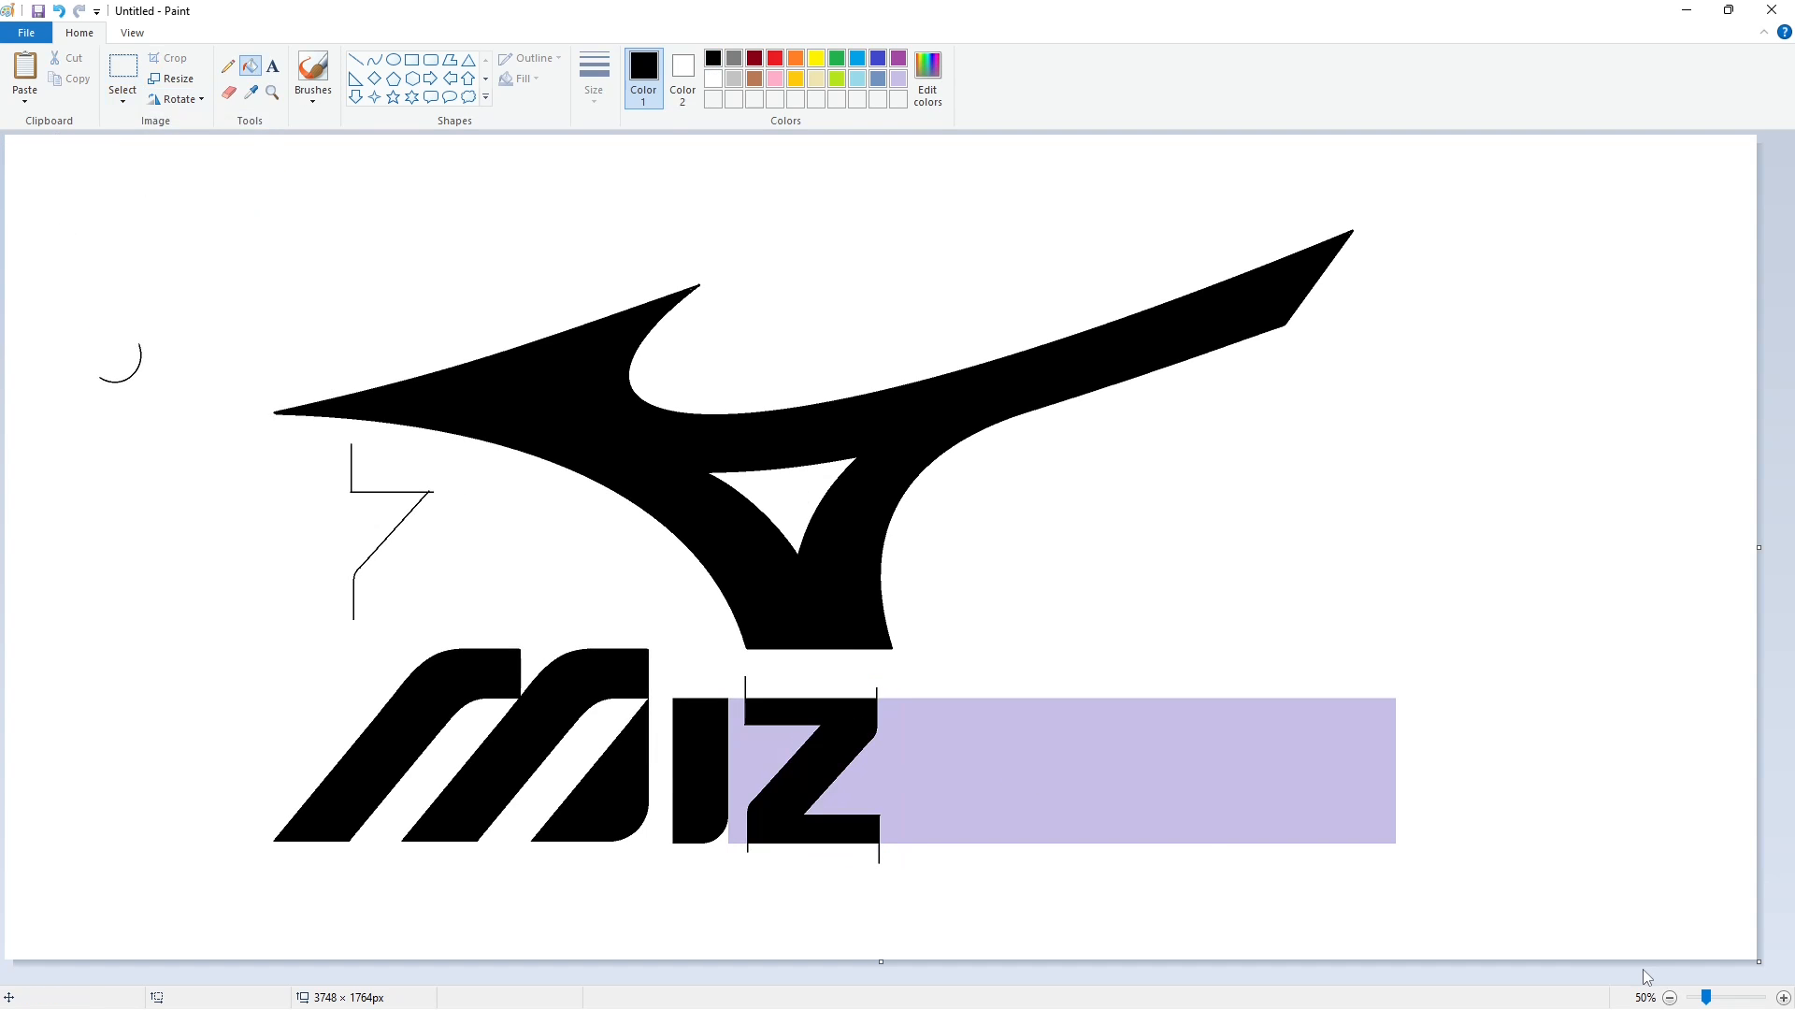
key(ctrl+z)
key(ctrl+z)
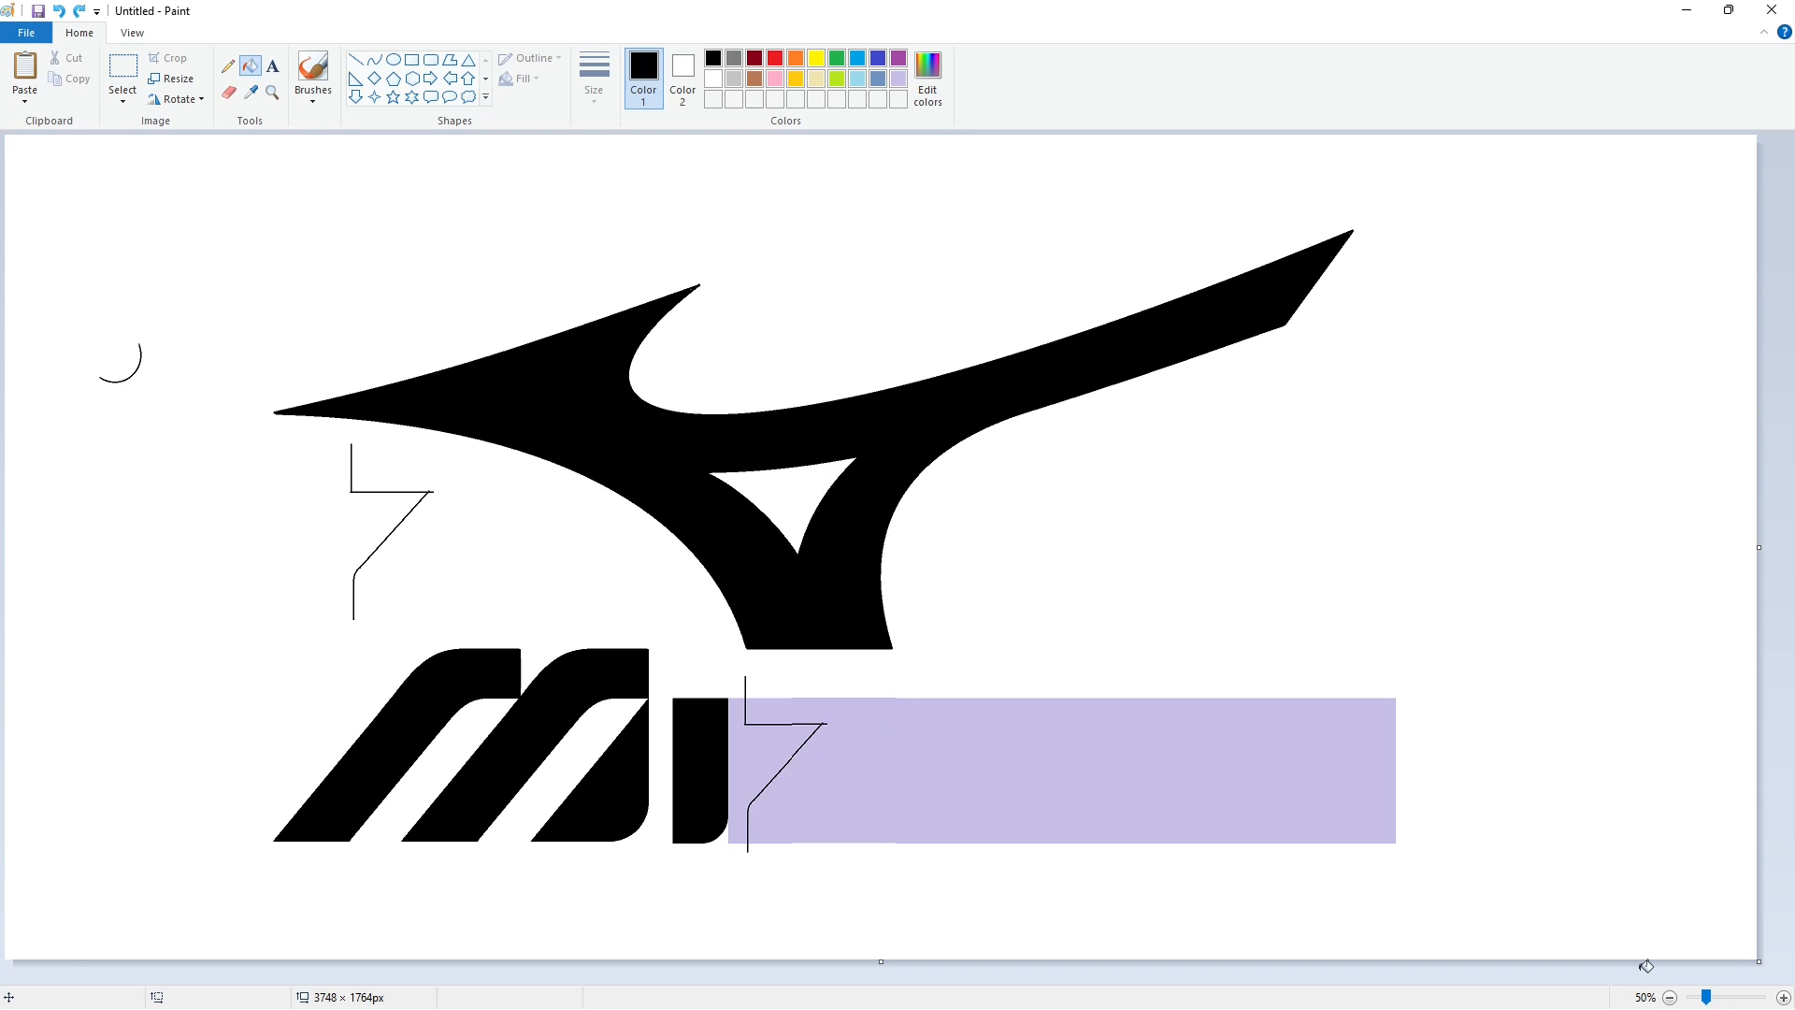
Close the Z with a pasted outline copy flipped horizontally and vertically, and fill the enclosed letter black
key(ctrl+v)
click(178, 99)
click(187, 205)
click(178, 99)
click(187, 184)
drag(67, 211, 856, 749)
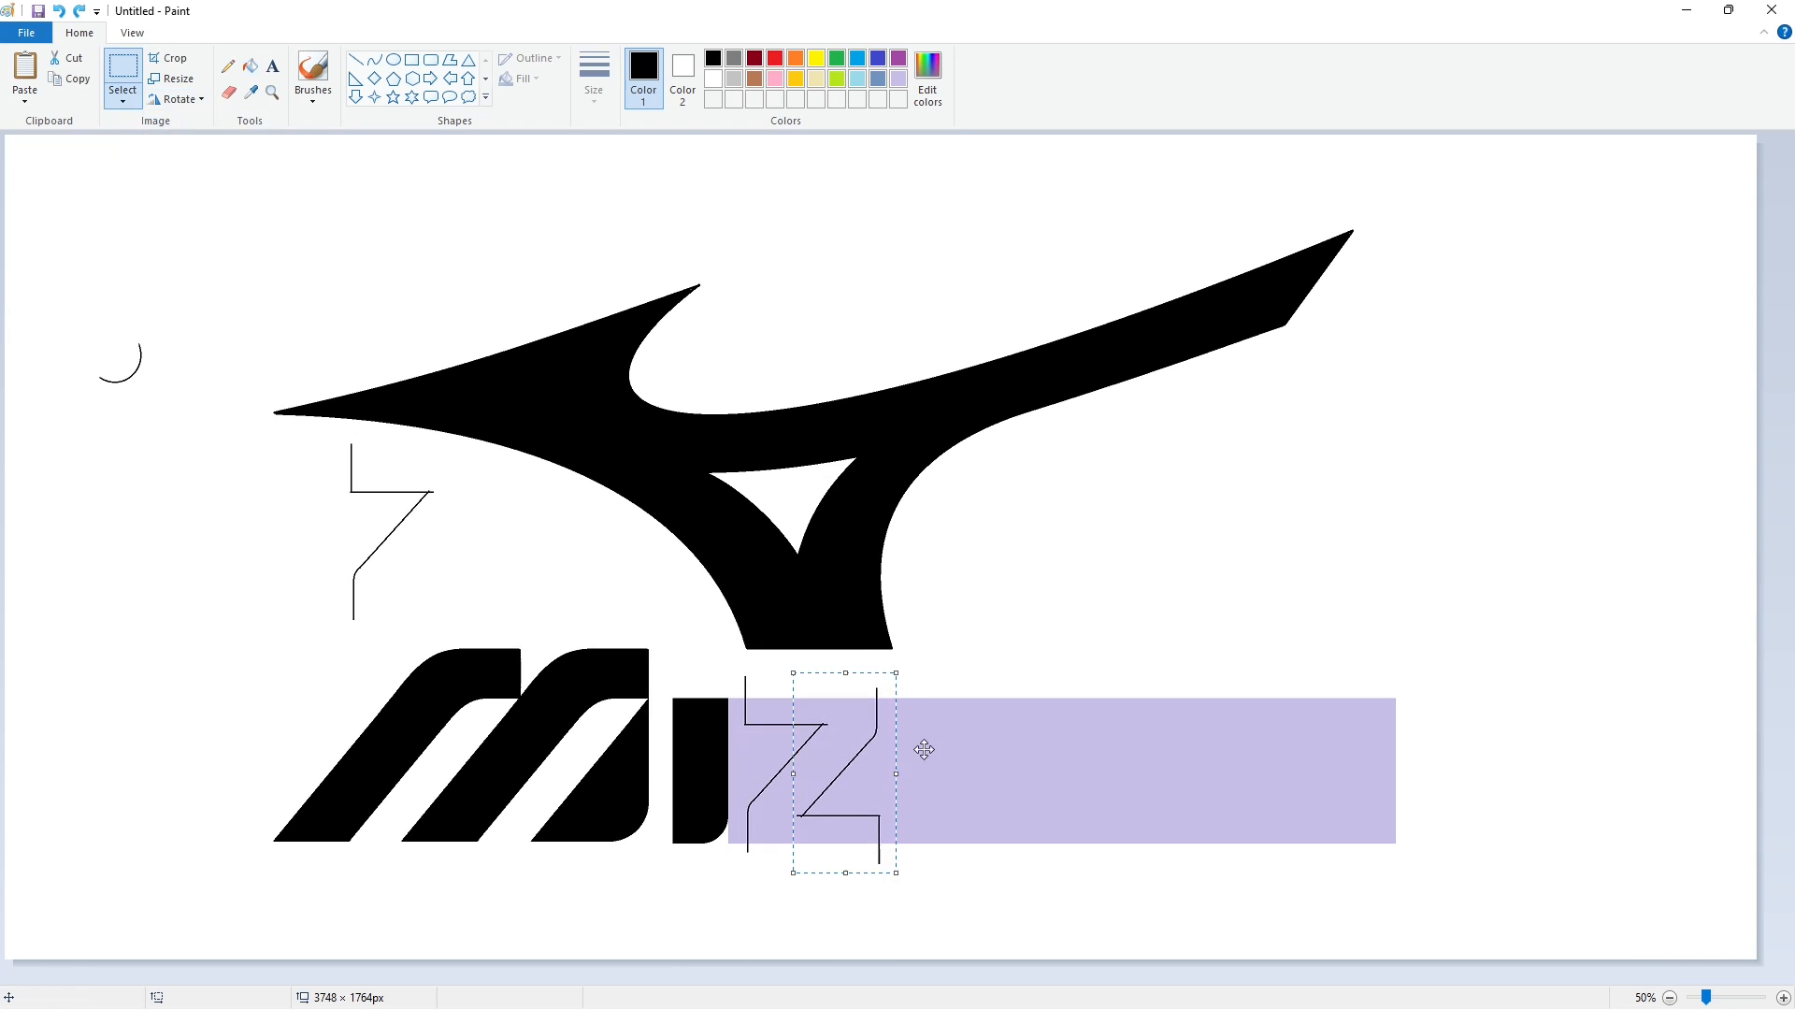
click(998, 742)
click(250, 66)
click(812, 770)
Draw thin white lines along the Z's upper and lower edges to separate the protruding line stubs
scroll(1239, 819, up, 1)
scroll(1240, 818, down, 2)
drag(817, 973, 1223, 973)
scroll(633, 261, down, 1)
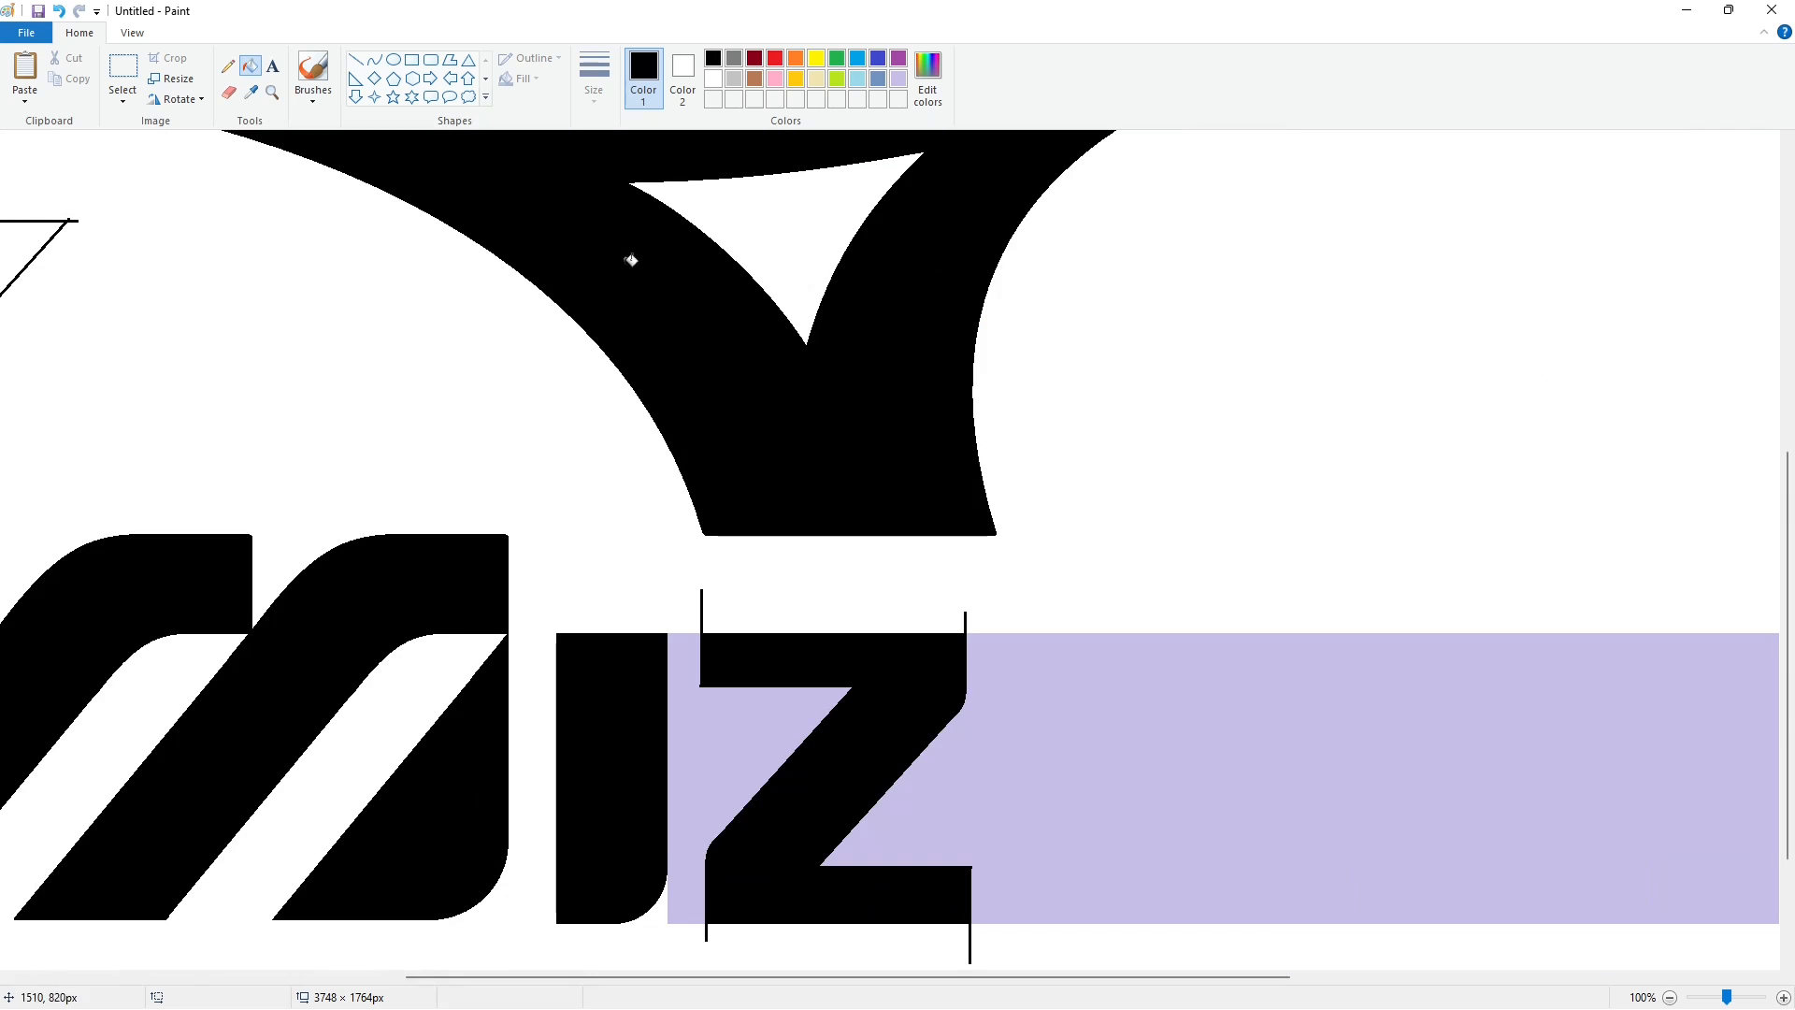
click(355, 59)
click(713, 79)
drag(682, 625, 978, 627)
click(1071, 542)
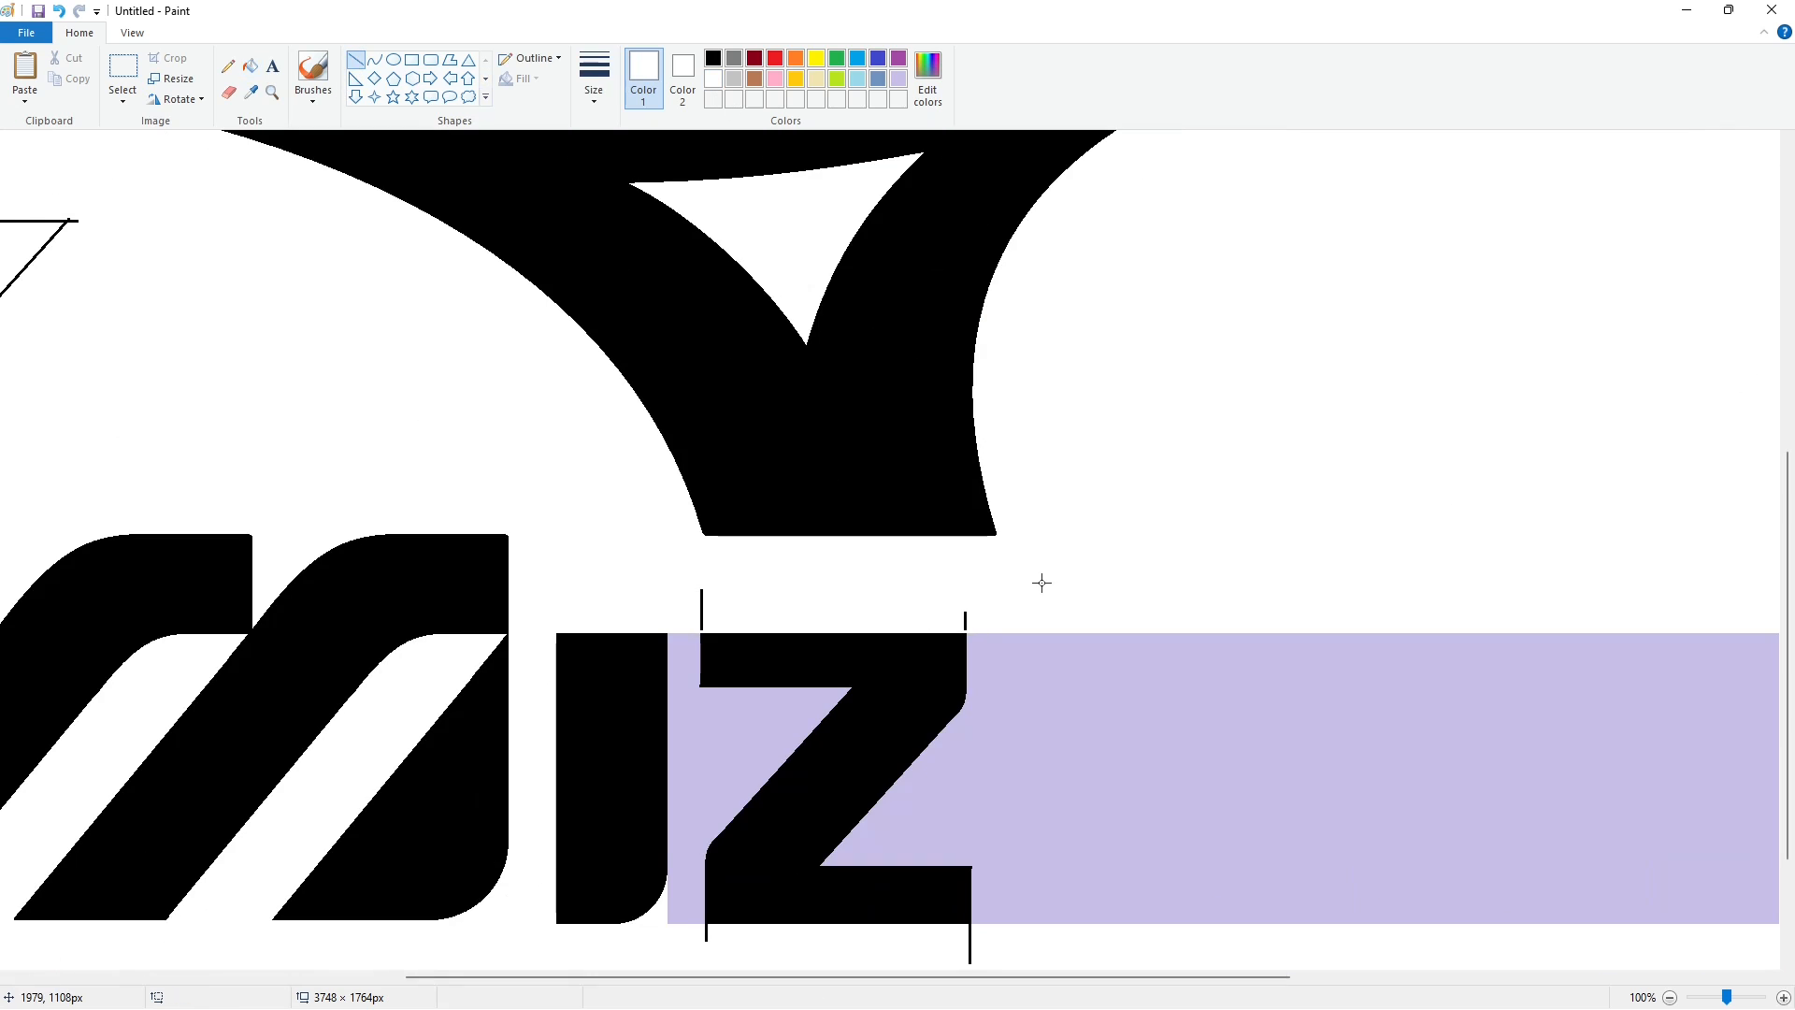
drag(696, 927, 978, 927)
Fill the line stubs above and below the Z and the lavender area between the I and Z with white
click(250, 67)
click(701, 610)
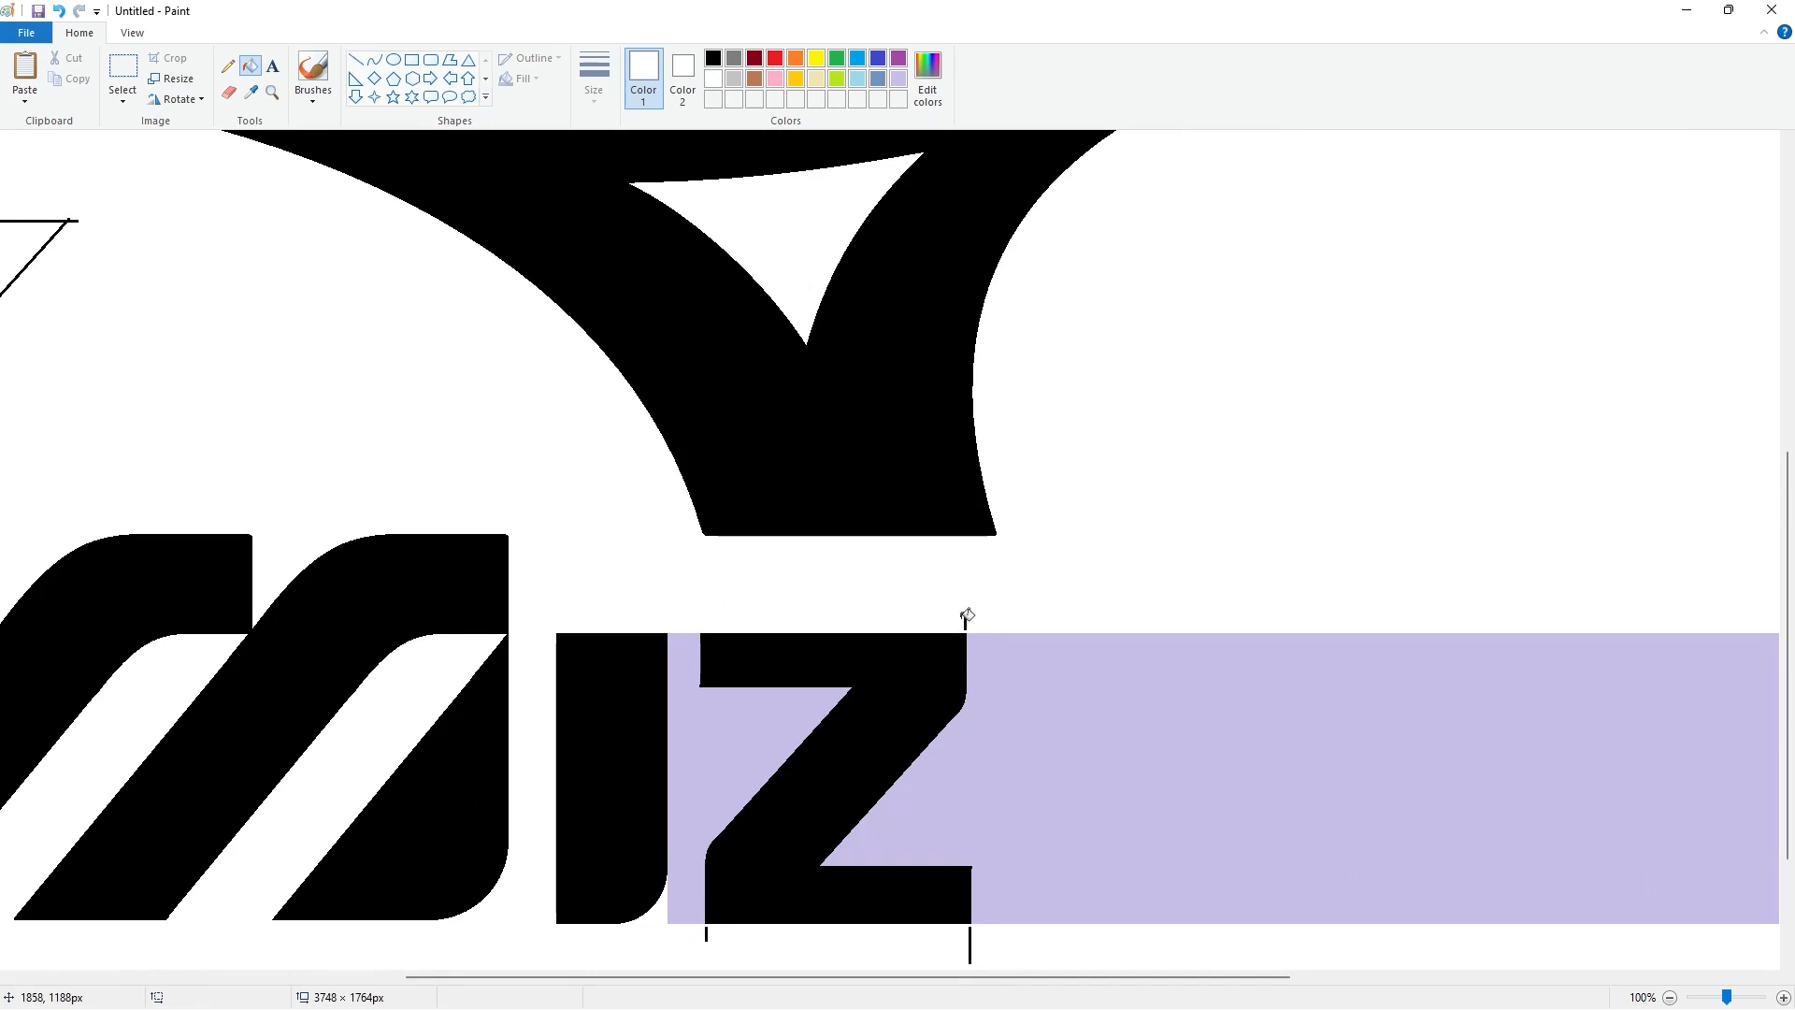
click(970, 938)
click(705, 934)
click(701, 833)
Clean the Z's side edges with a short white line at the upper bar and a lavender line about 54 px long at the lower bar
click(356, 60)
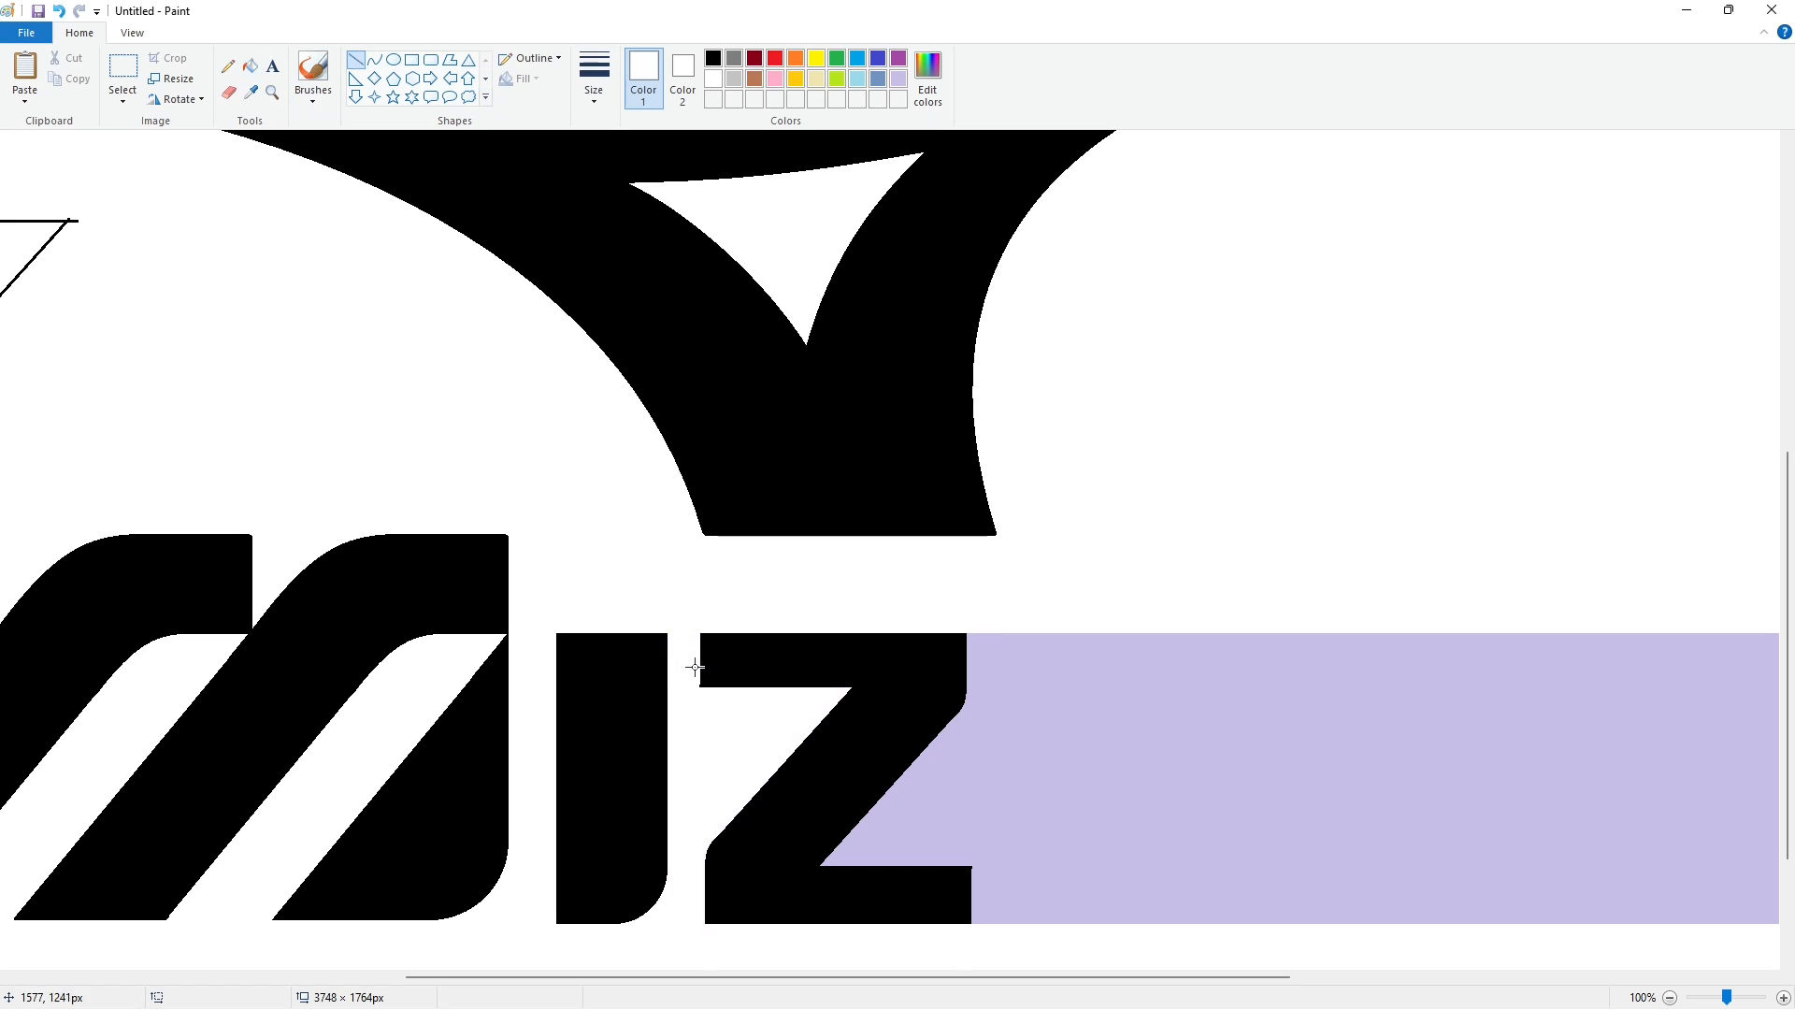
drag(696, 666, 697, 707)
click(878, 721)
click(898, 79)
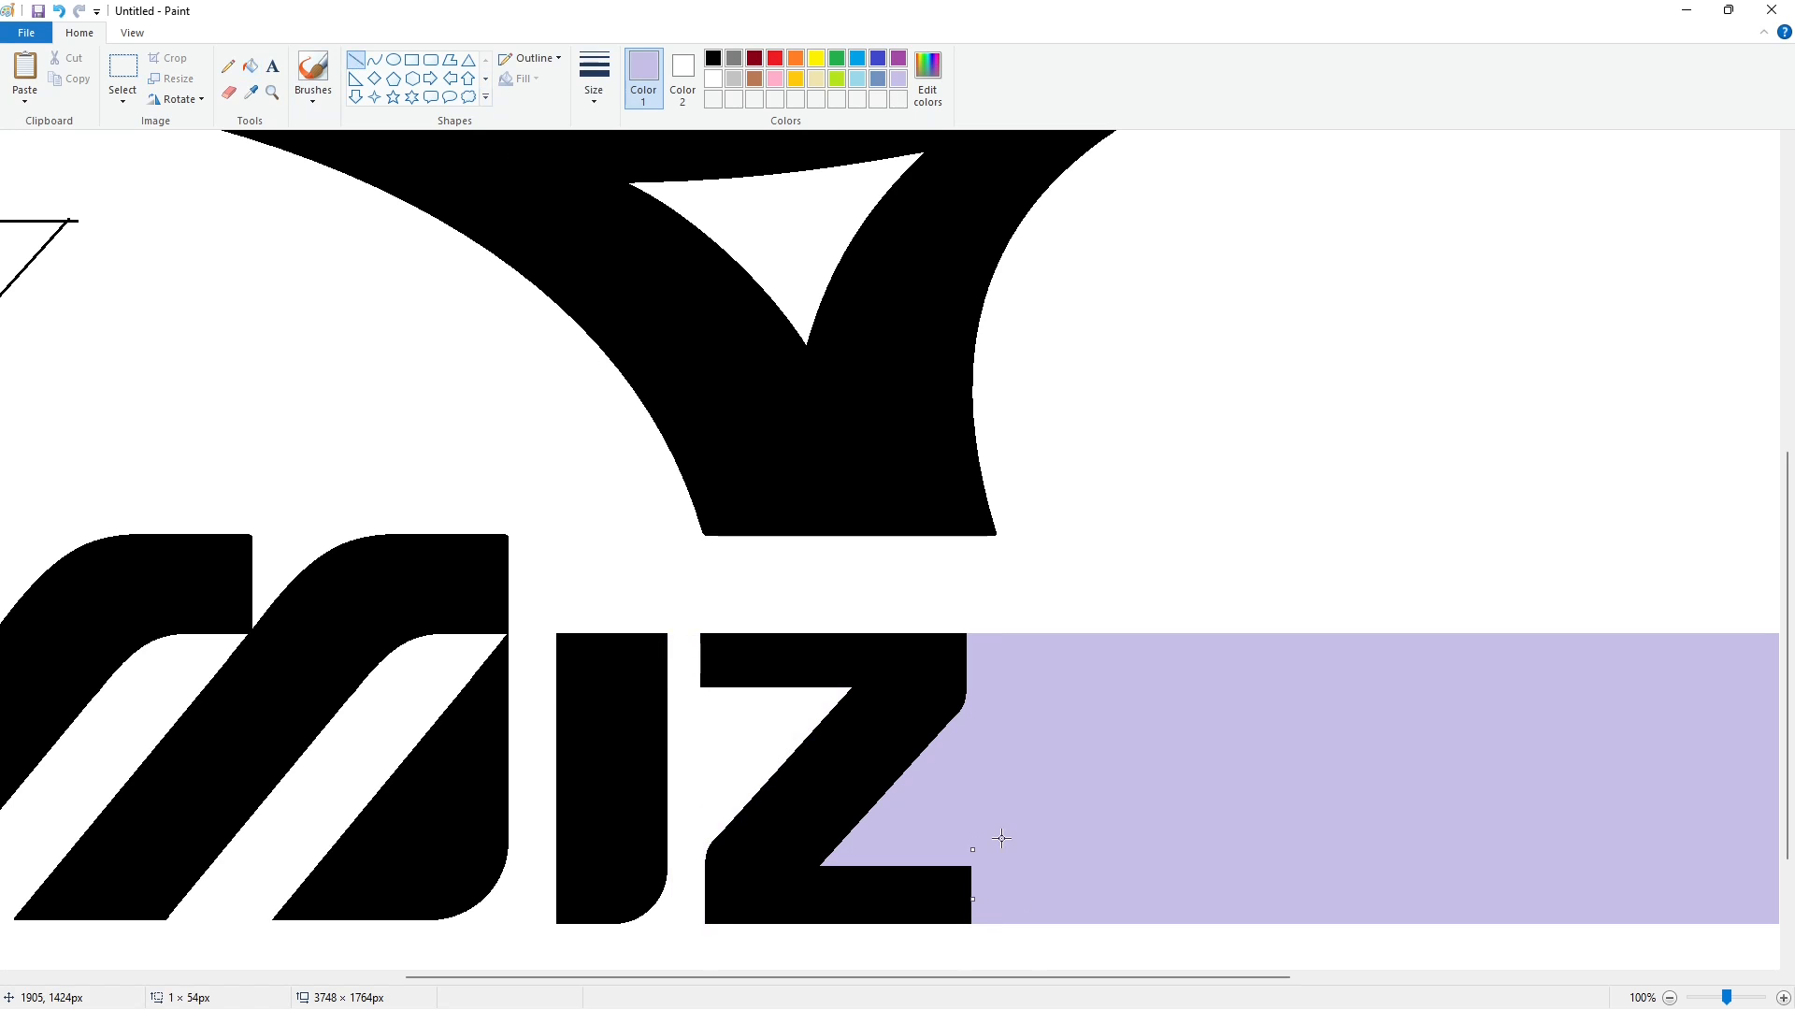
ctrl+scroll(1398, 896, down, 1)
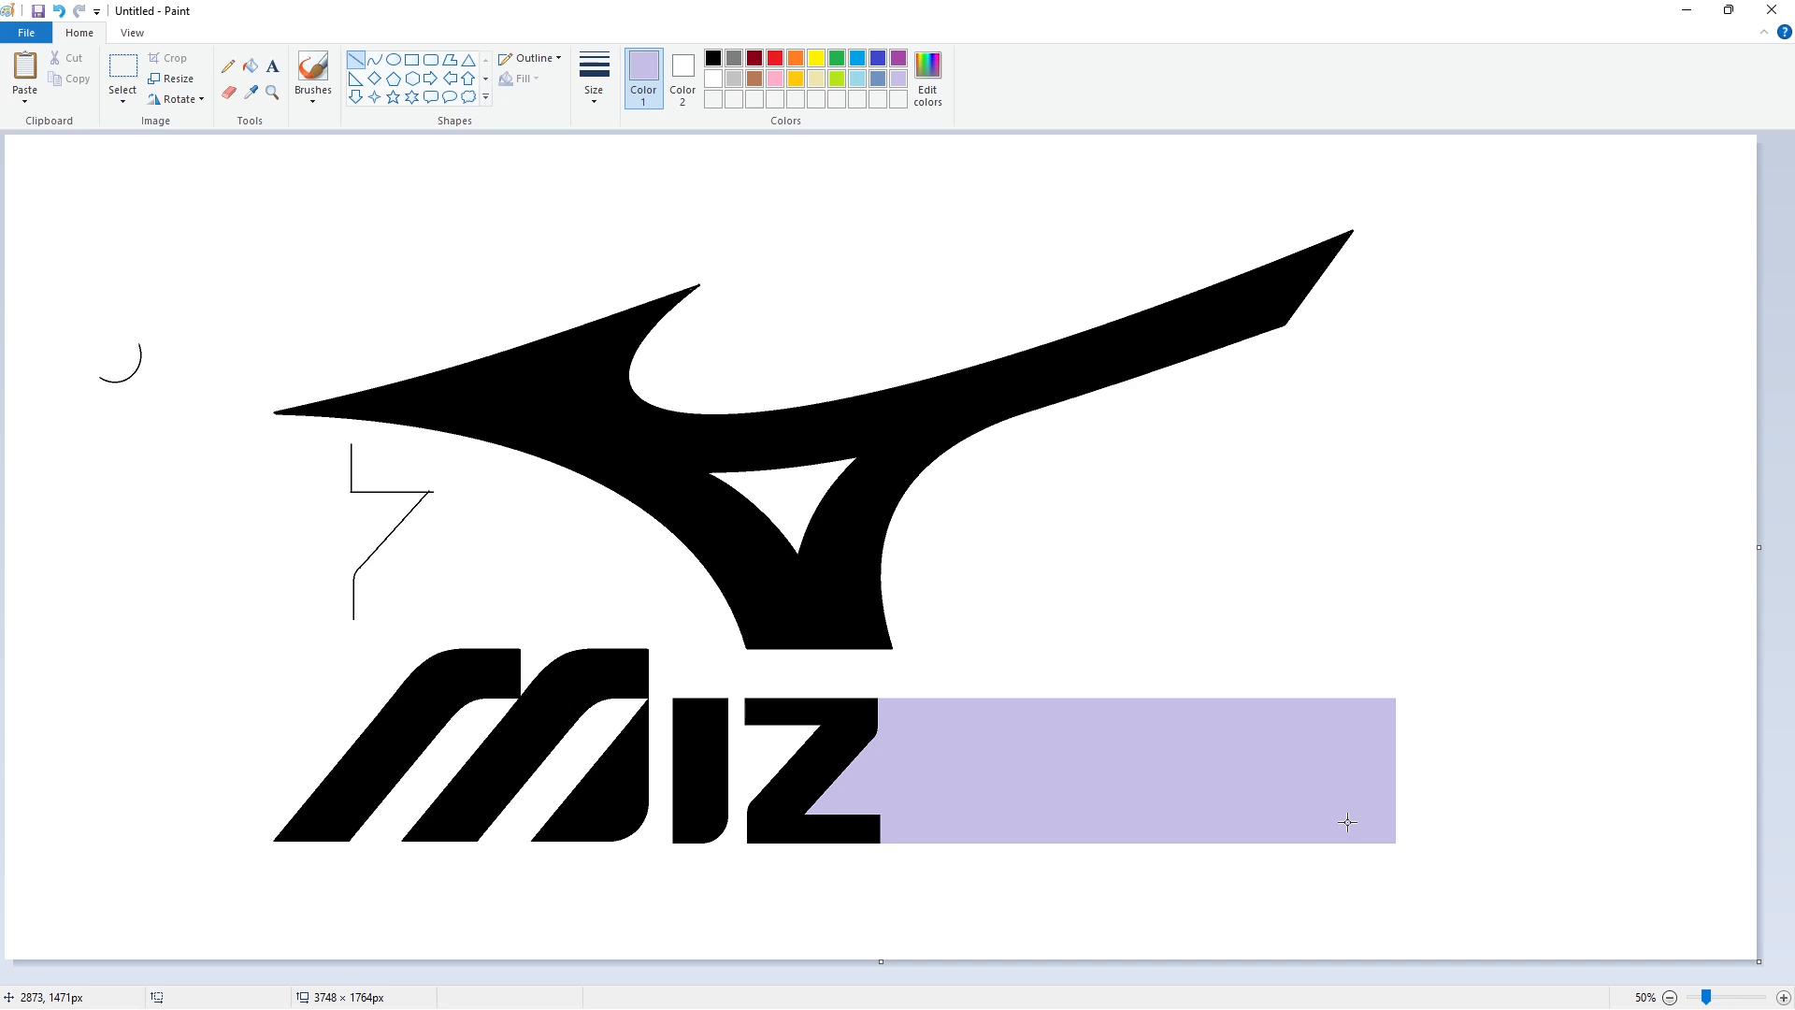
Copy the letter I, flip the copy horizontally and place it just after the Z as the U's first stem
click(123, 70)
drag(661, 670, 733, 914)
key(ctrl+c)
key(ctrl+v)
click(178, 99)
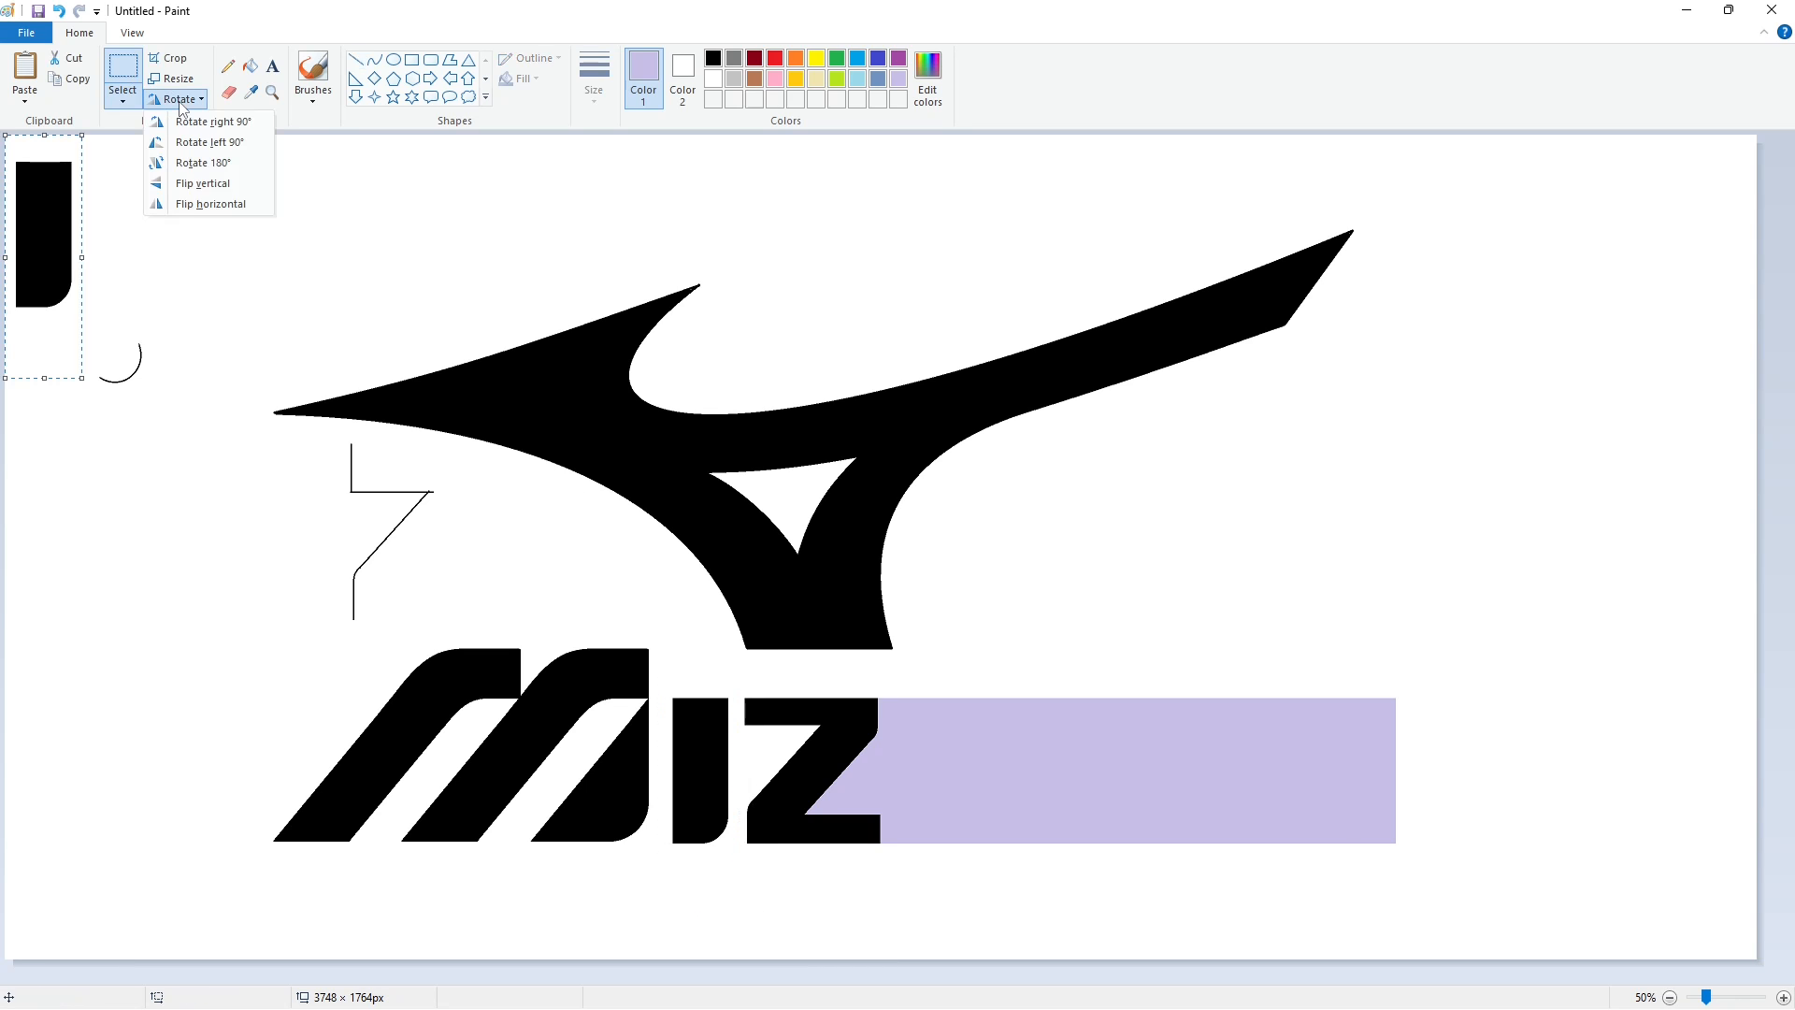
click(210, 204)
drag(44, 233, 890, 797)
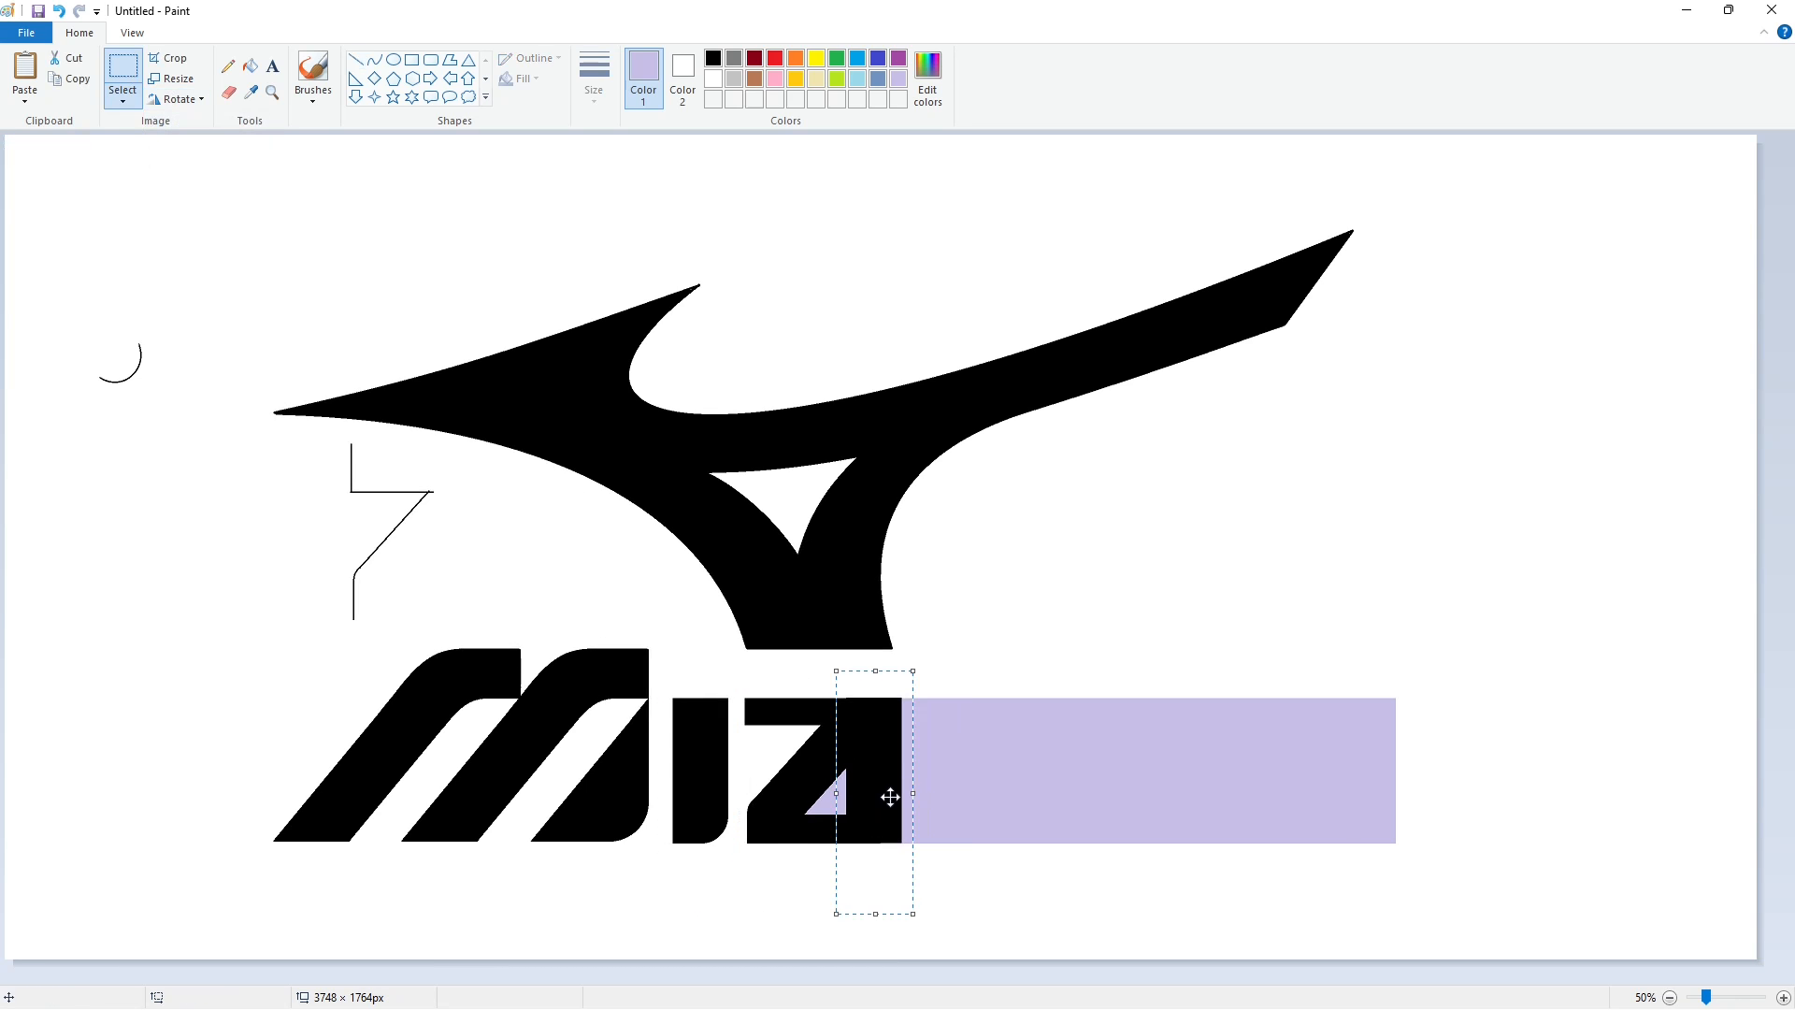
key(Right)
key(Right)
key(Right)
key(Right)
key(Right)
key(Right)
key(Right)
key(Right)
key(Right)
key(Right)
key(Right)
key(Right)
key(Right)
key(Right)
key(Right)
key(Right)
key(Right)
key(Right)
key(Right)
key(Right)
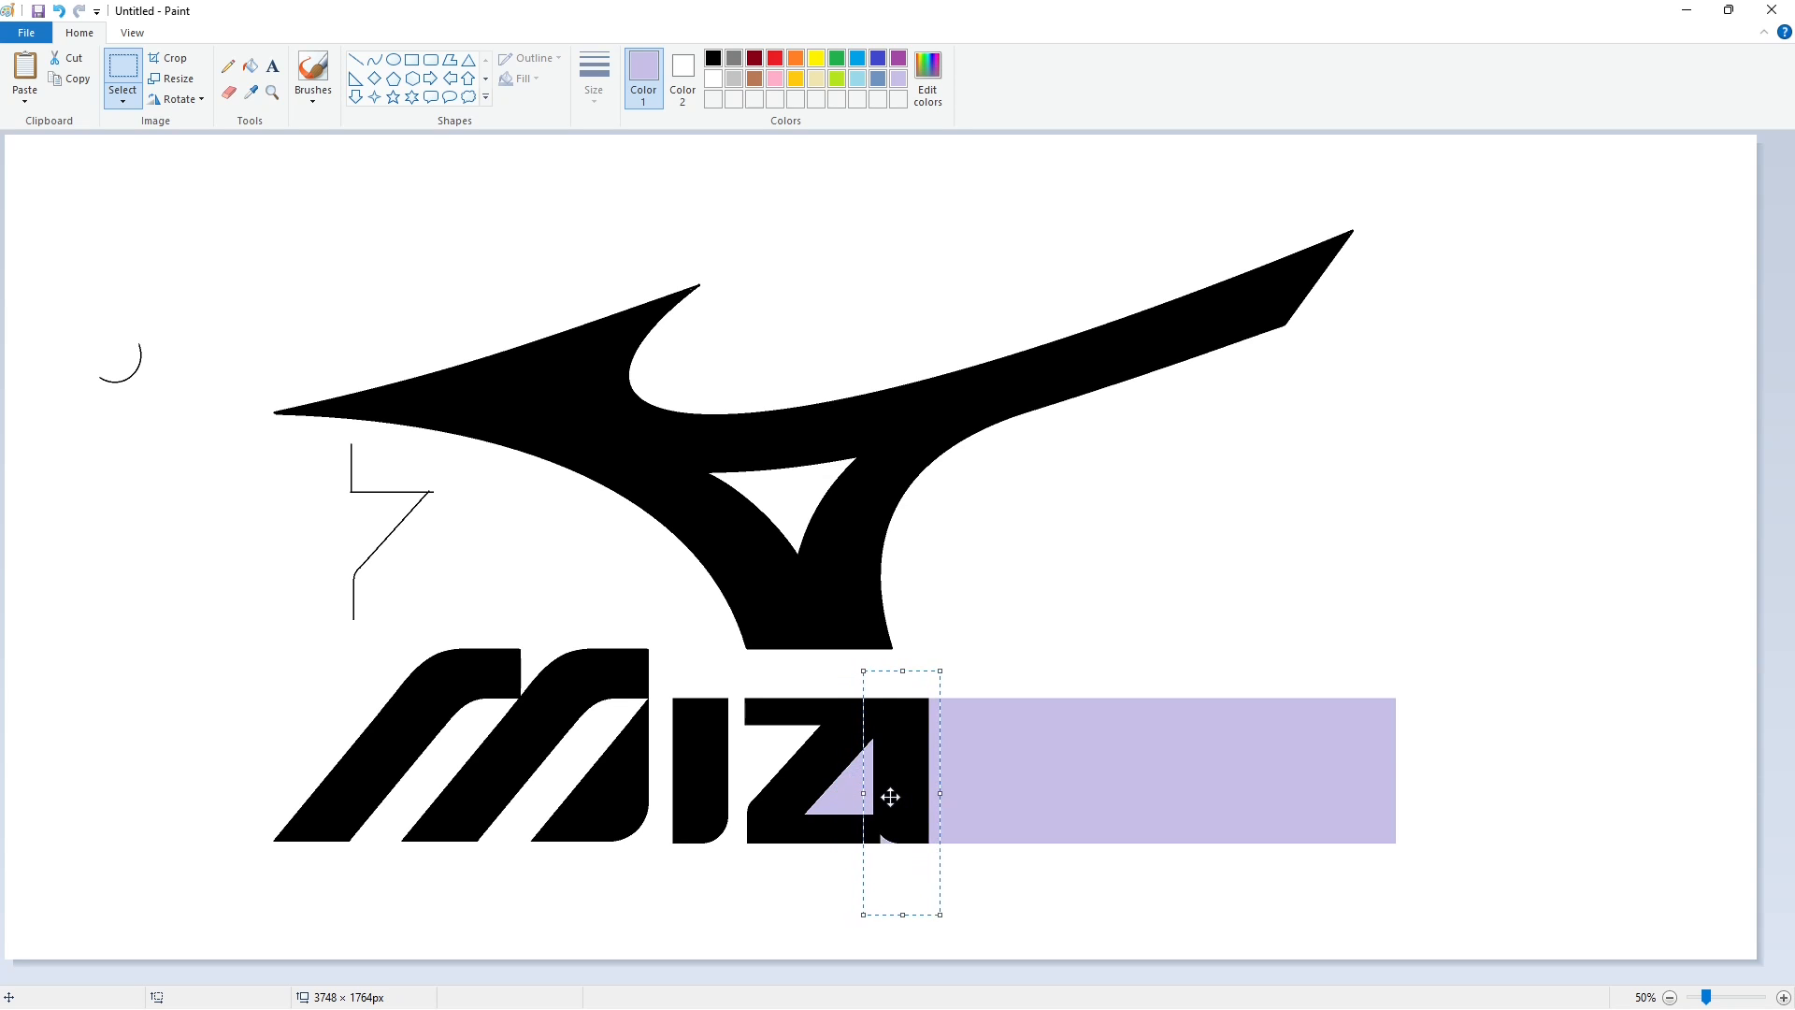
key(Right)
key(Right)
key(Right)
key(Right)
key(Right)
key(Right)
key(Right)
key(Right)
key(Right)
key(Right)
key(Right)
key(Right)
key(Right)
key(Right)
key(Right)
key(Right)
key(Right)
key(Right)
key(Right)
key(Right)
click(1342, 617)
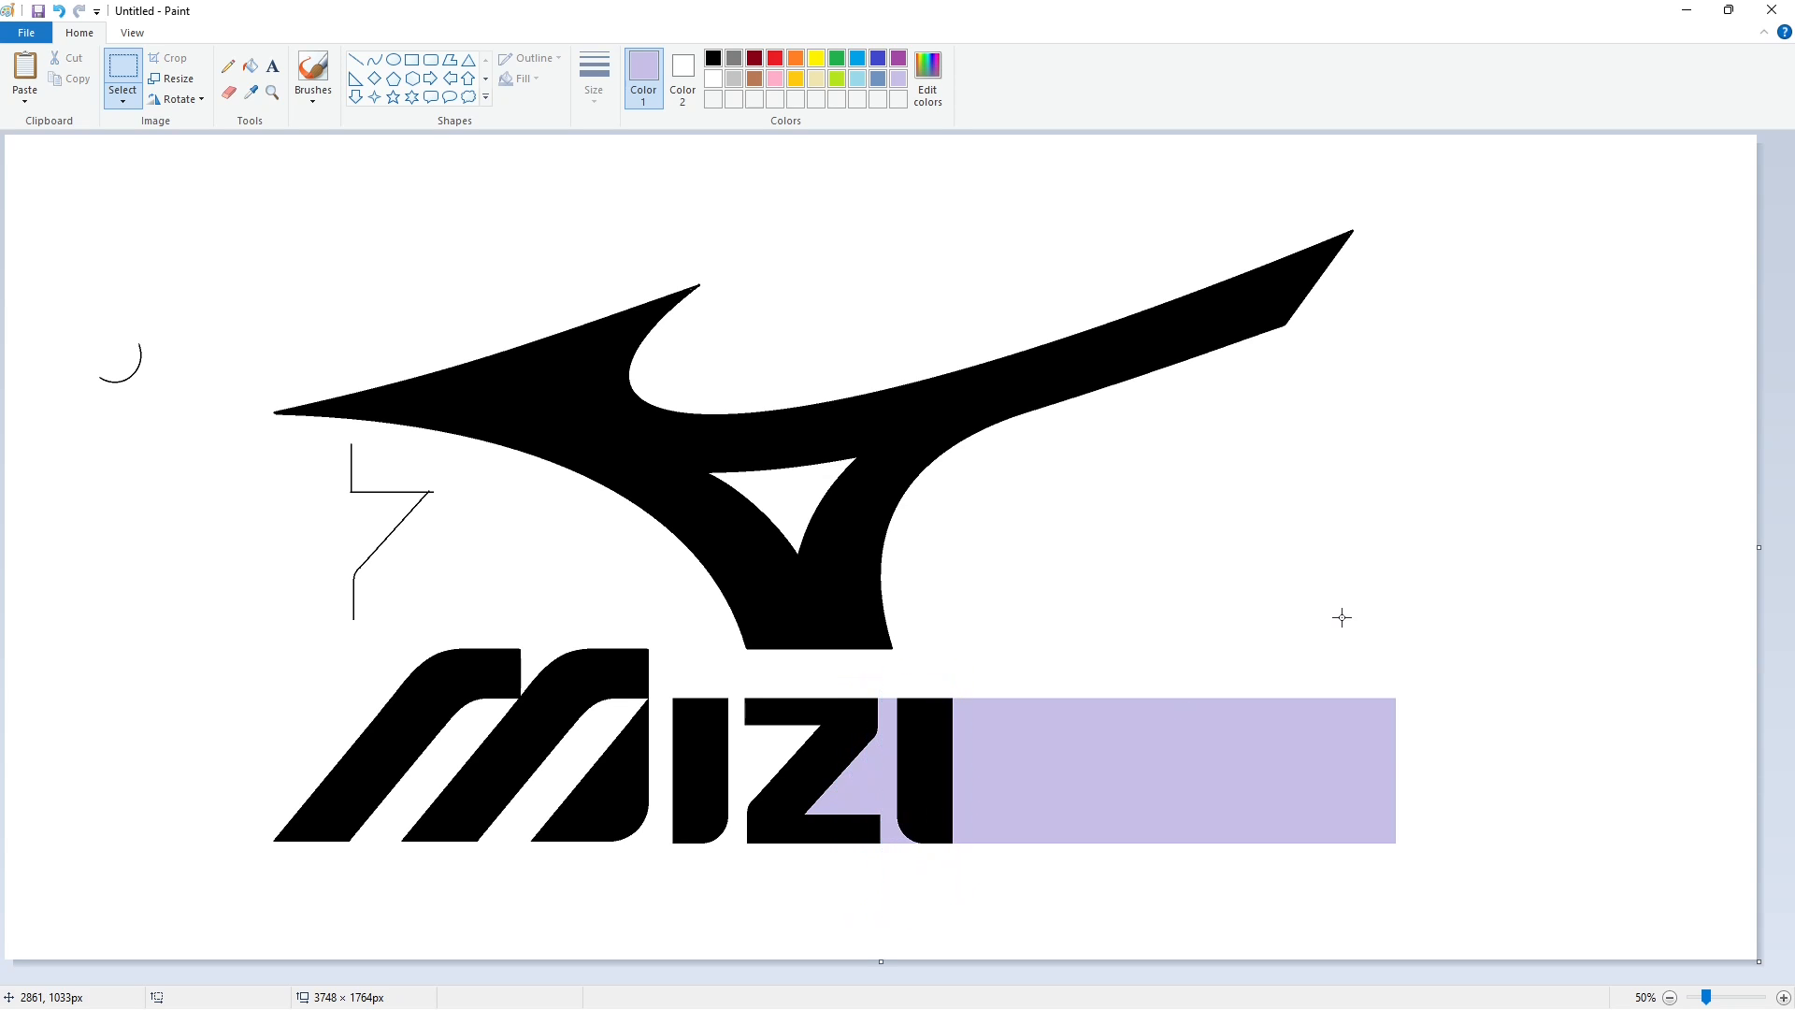
Draw a short black horizontal line extending from the U stem's inner edge, level with the top of the Z's lower bar
click(355, 58)
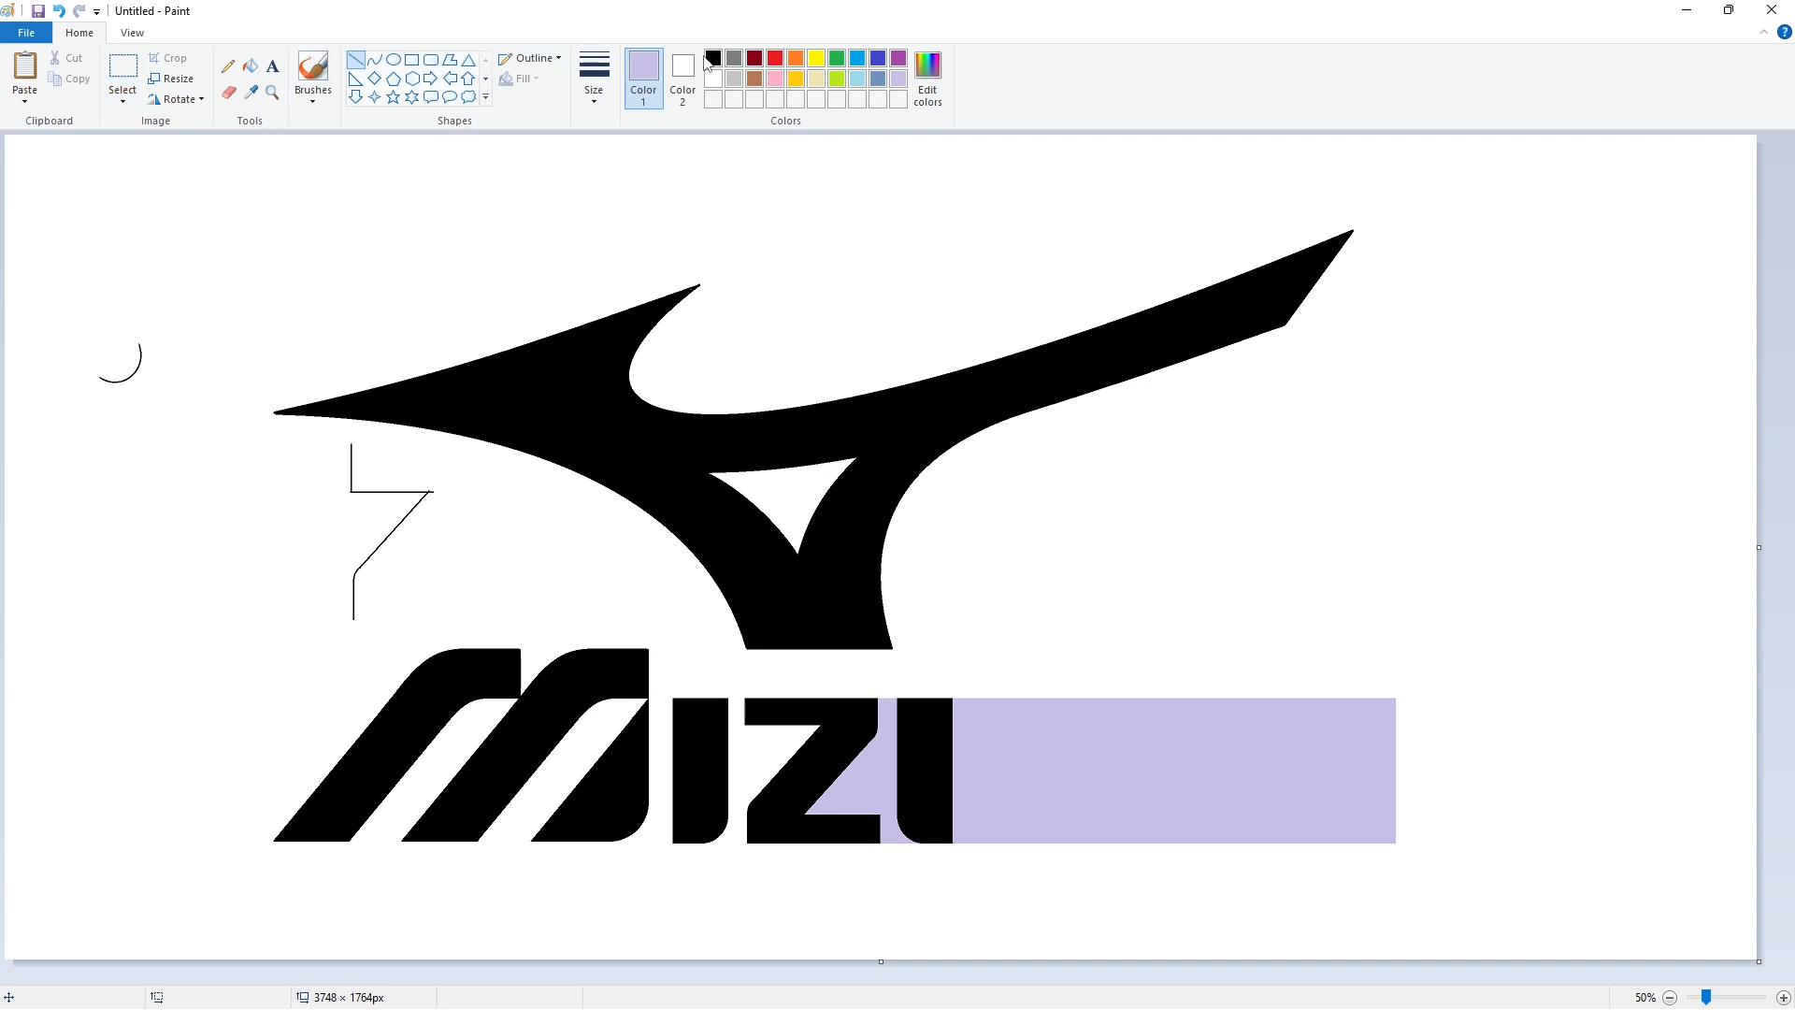
click(713, 58)
drag(987, 815, 936, 815)
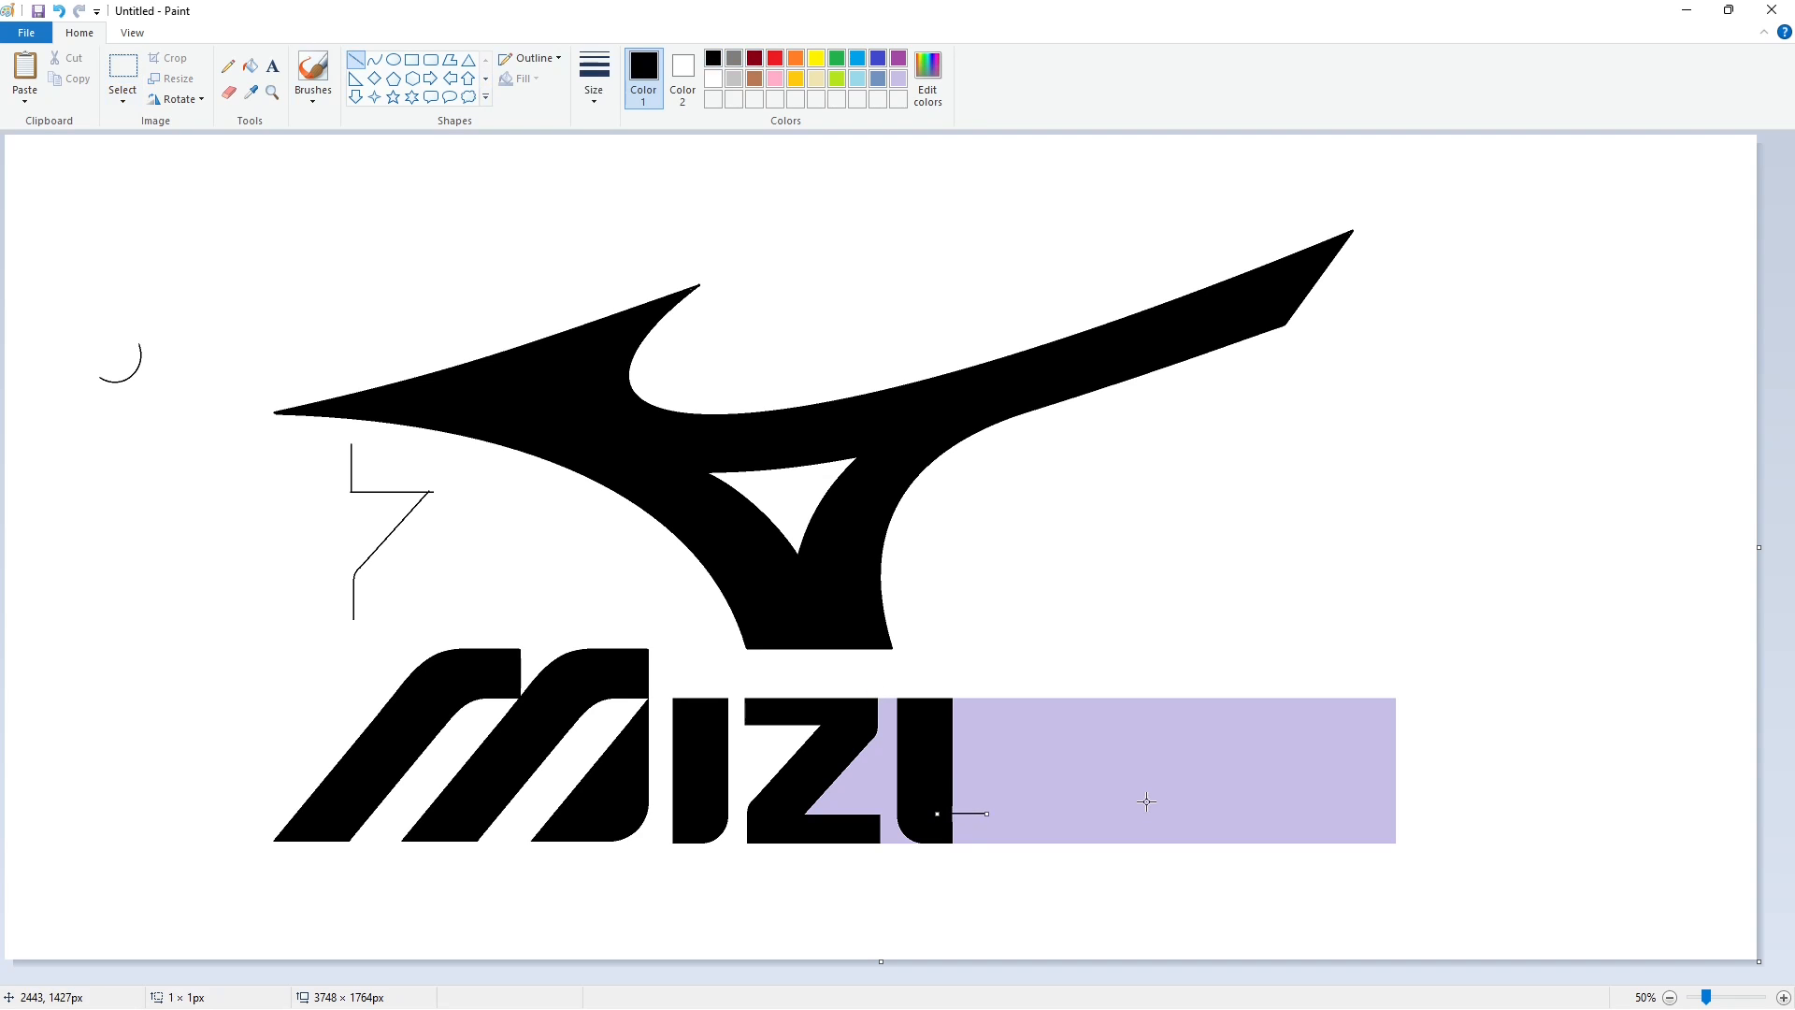
click(1146, 801)
Draw a small purple circle as a guide for rounding the U's inner corner
click(898, 58)
click(393, 59)
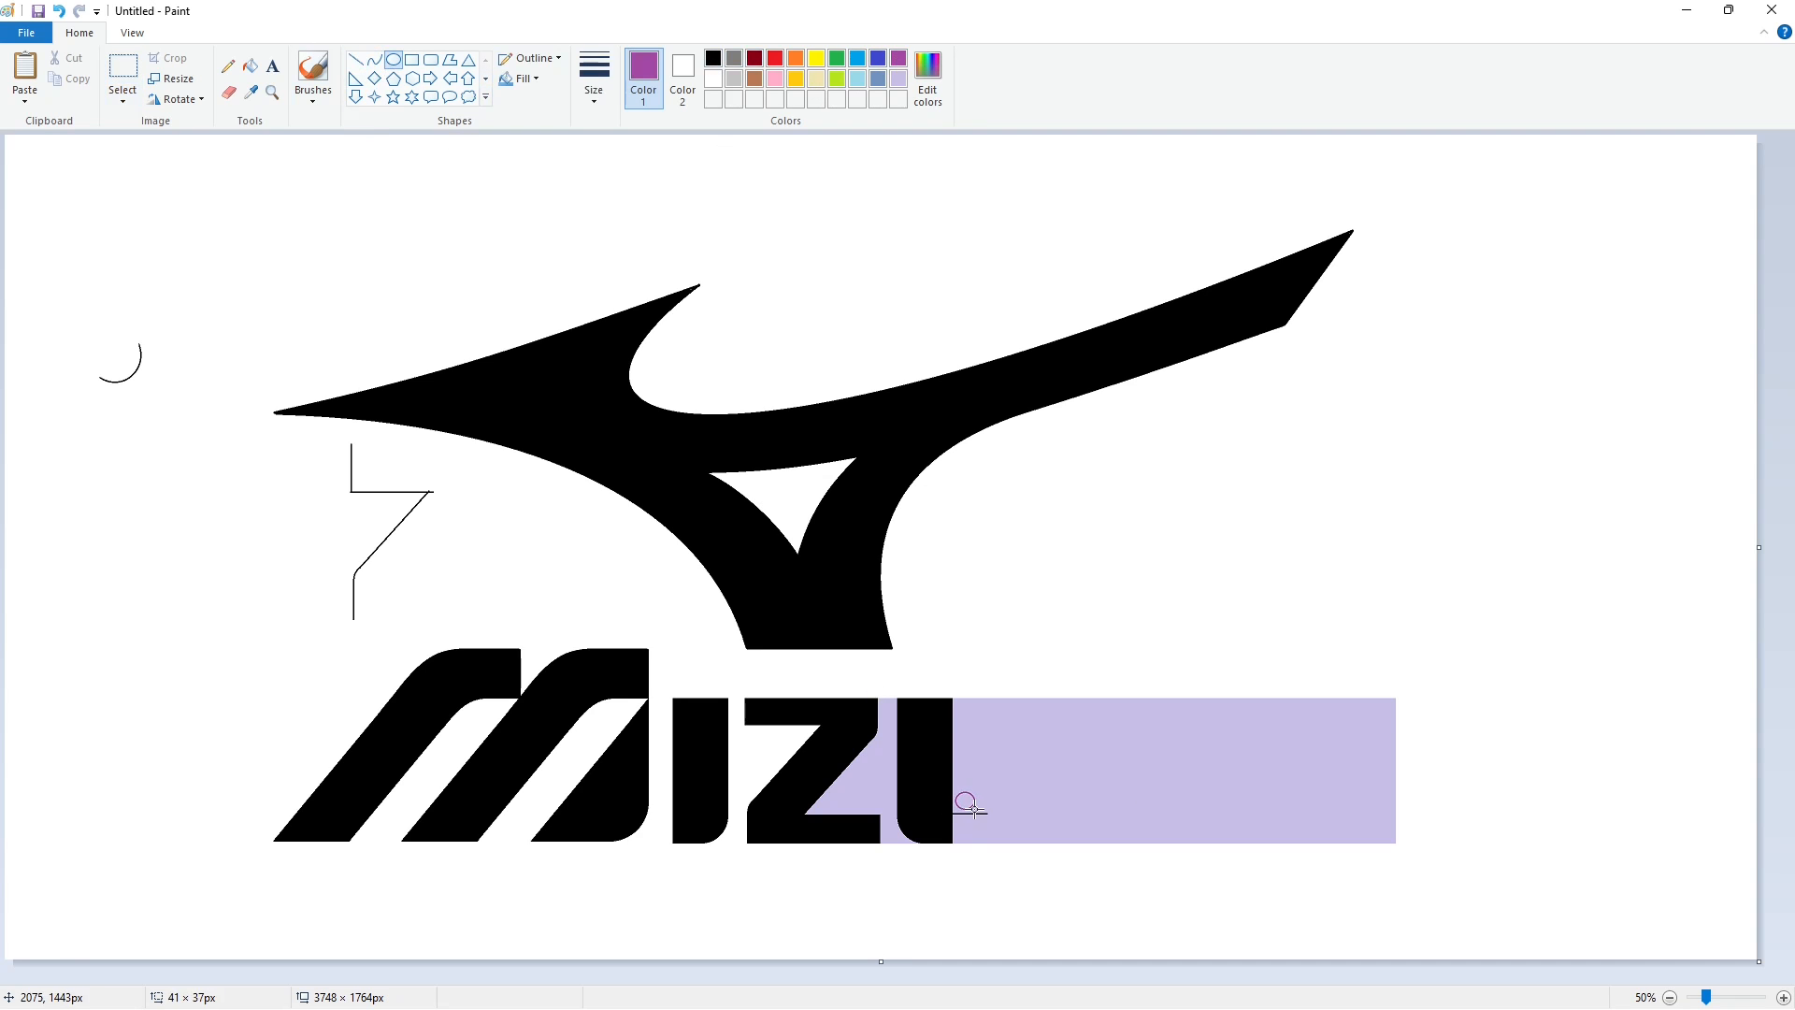
drag(974, 809, 975, 794)
Copy the purple circle and fit the copy into the corner between the U's stem and the short black line
click(122, 71)
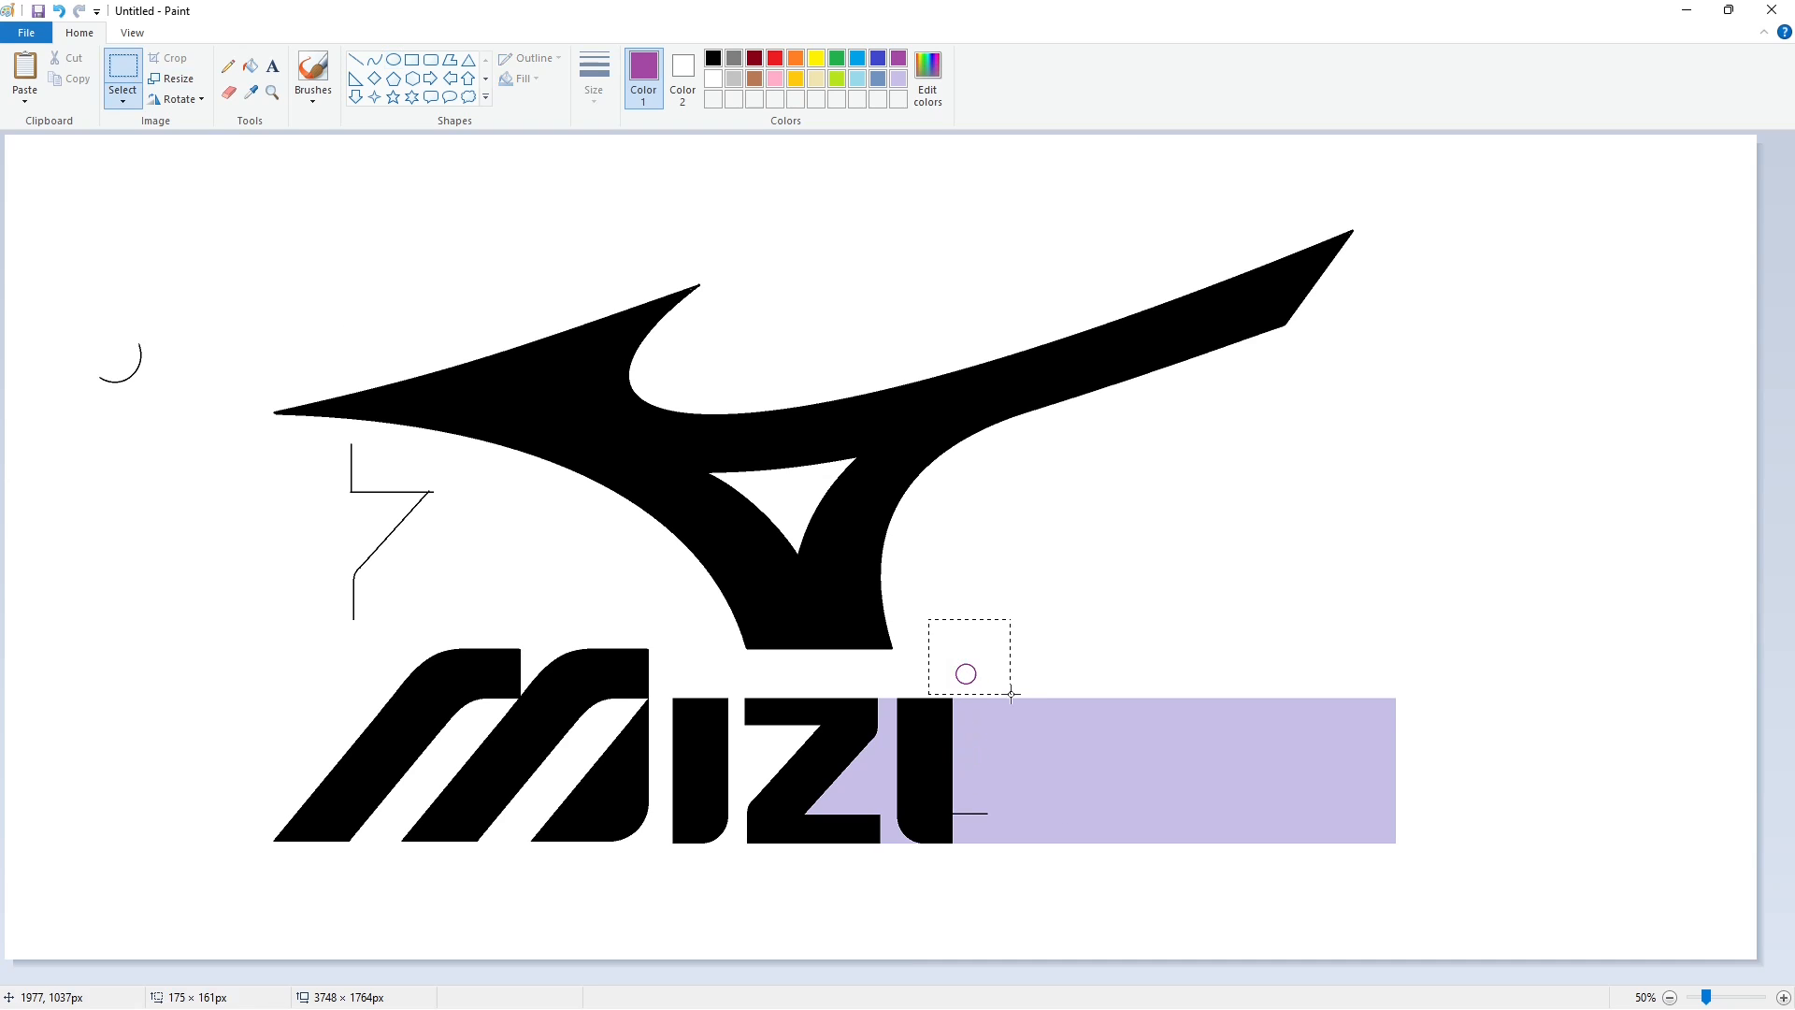
drag(929, 629, 1034, 701)
scroll(813, 895, up, 1)
key(ctrl+v)
drag(78, 246, 911, 652)
key(Down)
key(Left)
Fill the corner outside the circle copy black and the circle's remaining outline lavender to round the U's inner corner
click(250, 65)
click(713, 58)
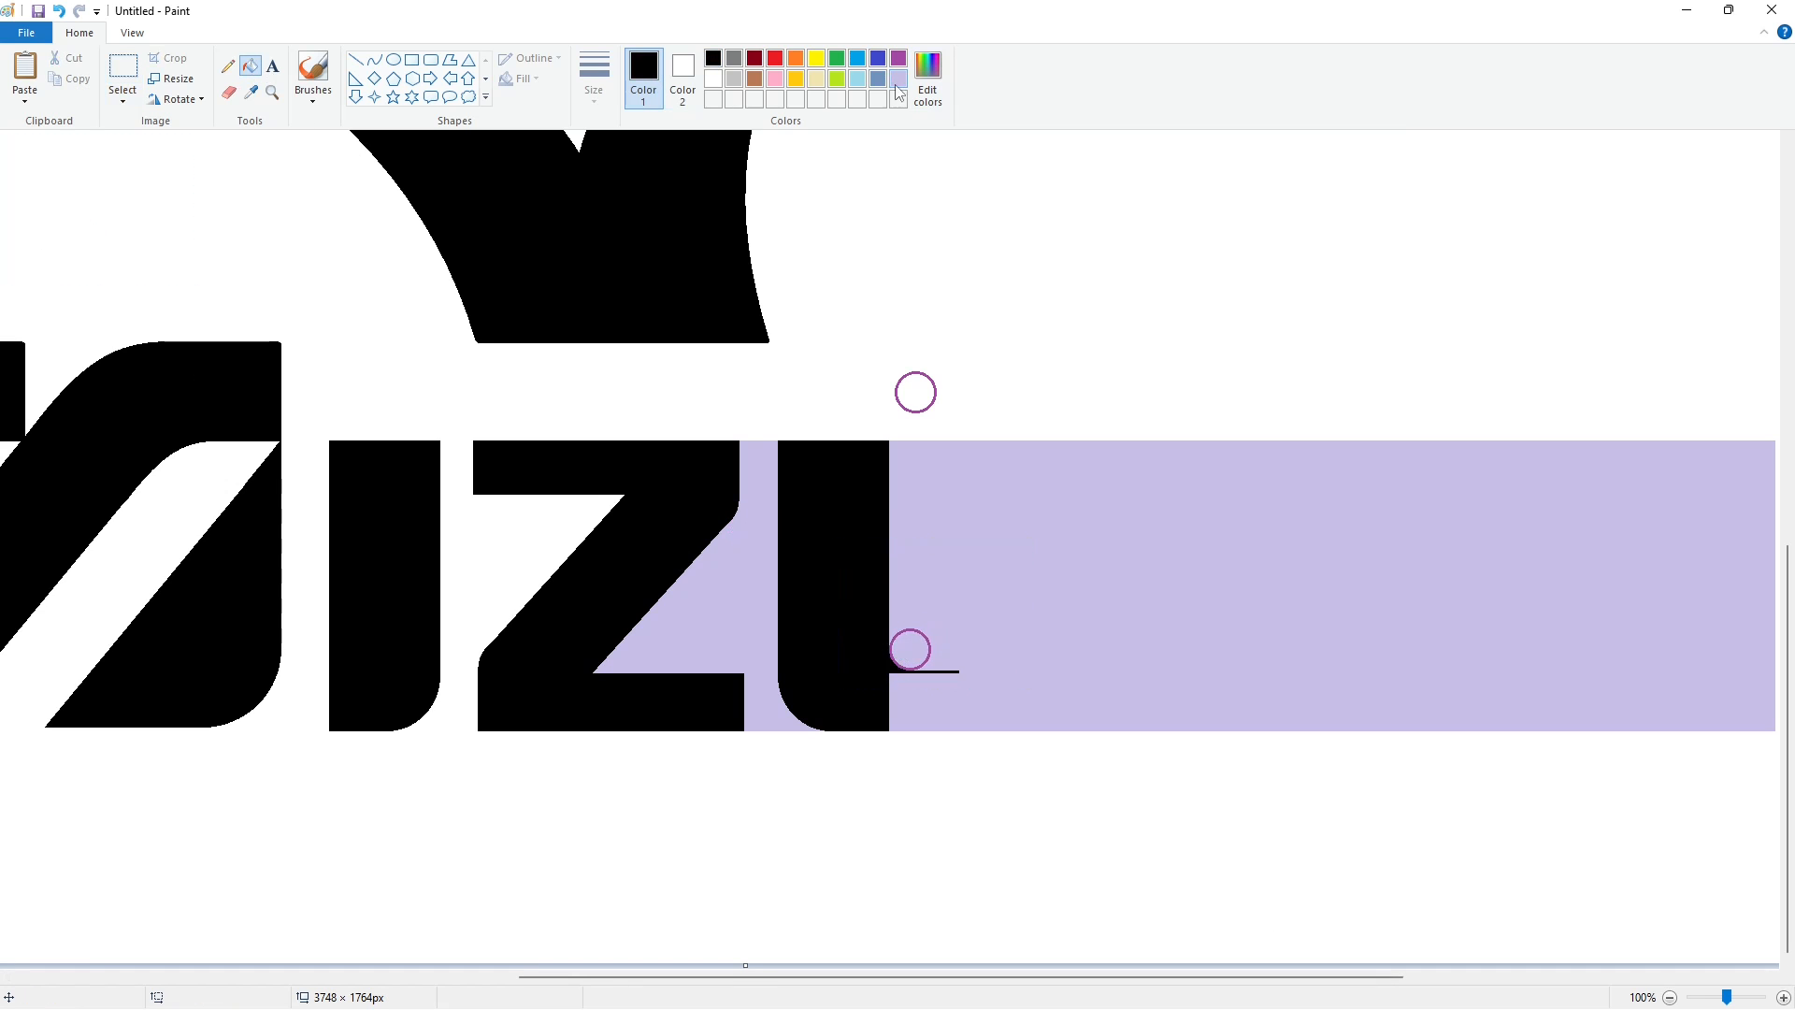
scroll(1552, 910, down, 1)
Paste a copy of the U's half into the canvas's blank upper-left corner and fill its lavender background white
key(ctrl+a)
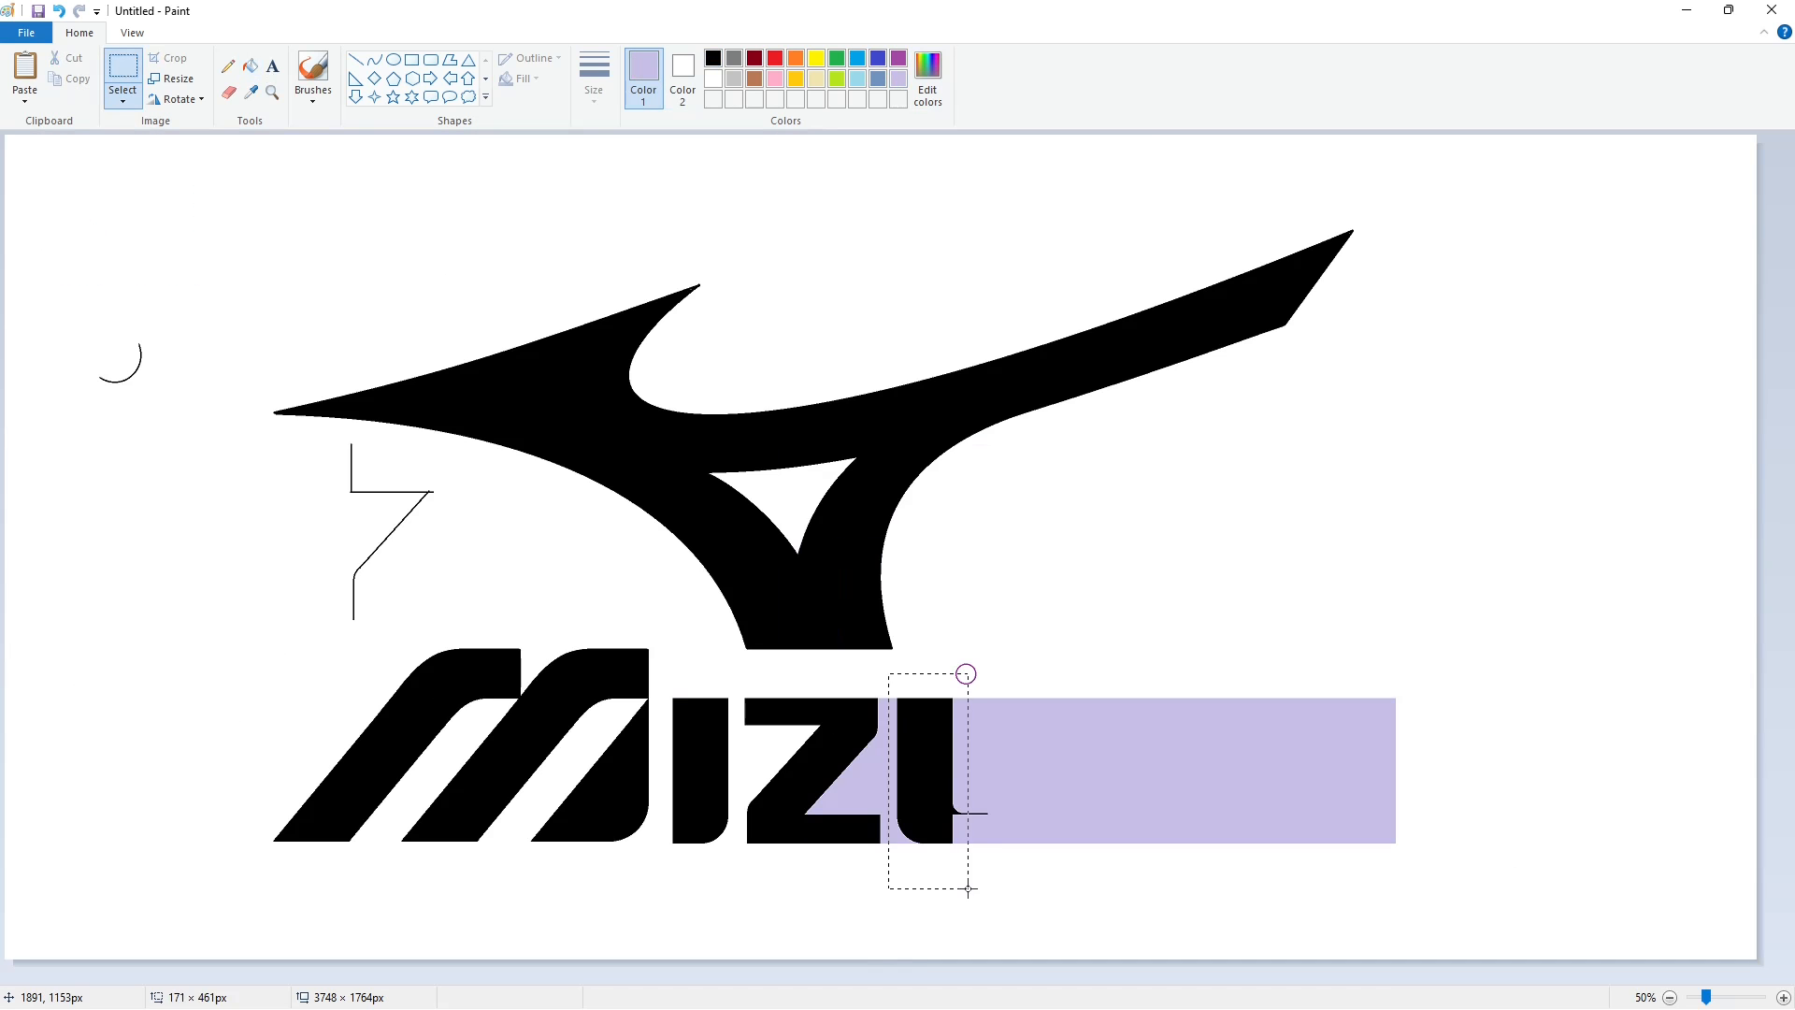
key(ctrl+c)
key(ctrl+v)
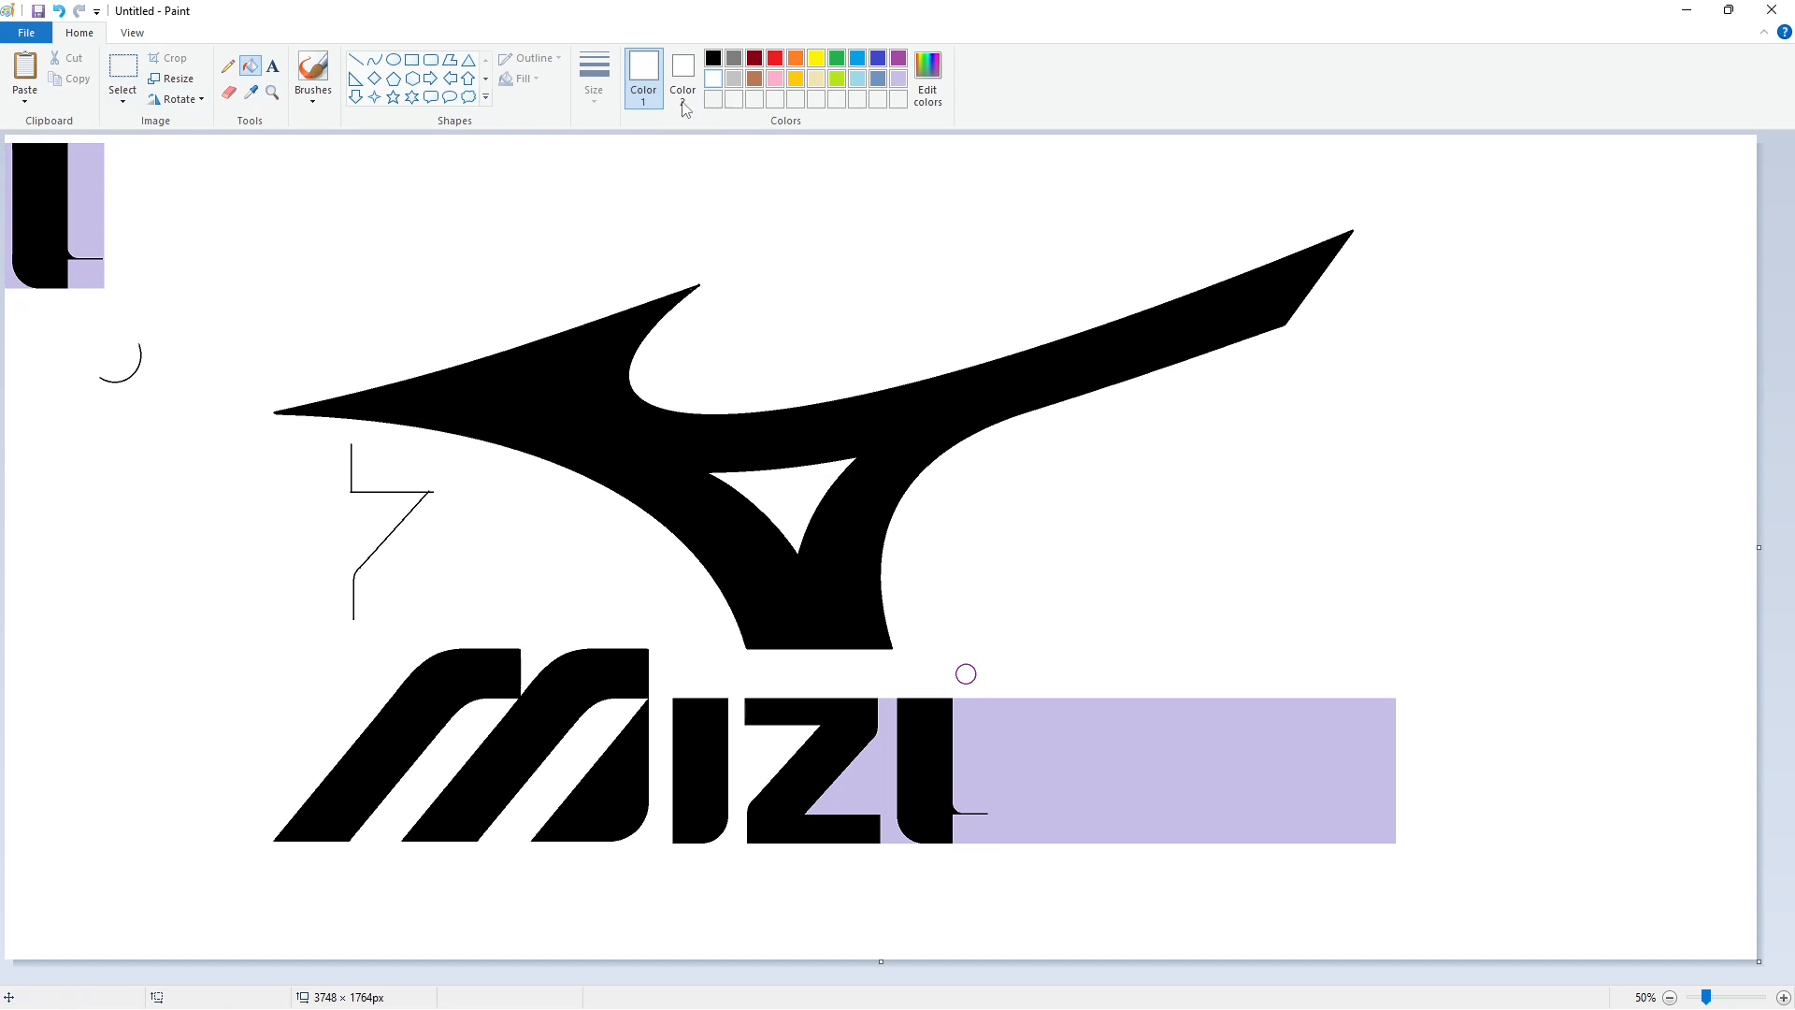
Flip a copy of the U's half horizontally and align it opposite the original as the letter's second half
click(174, 98)
click(198, 207)
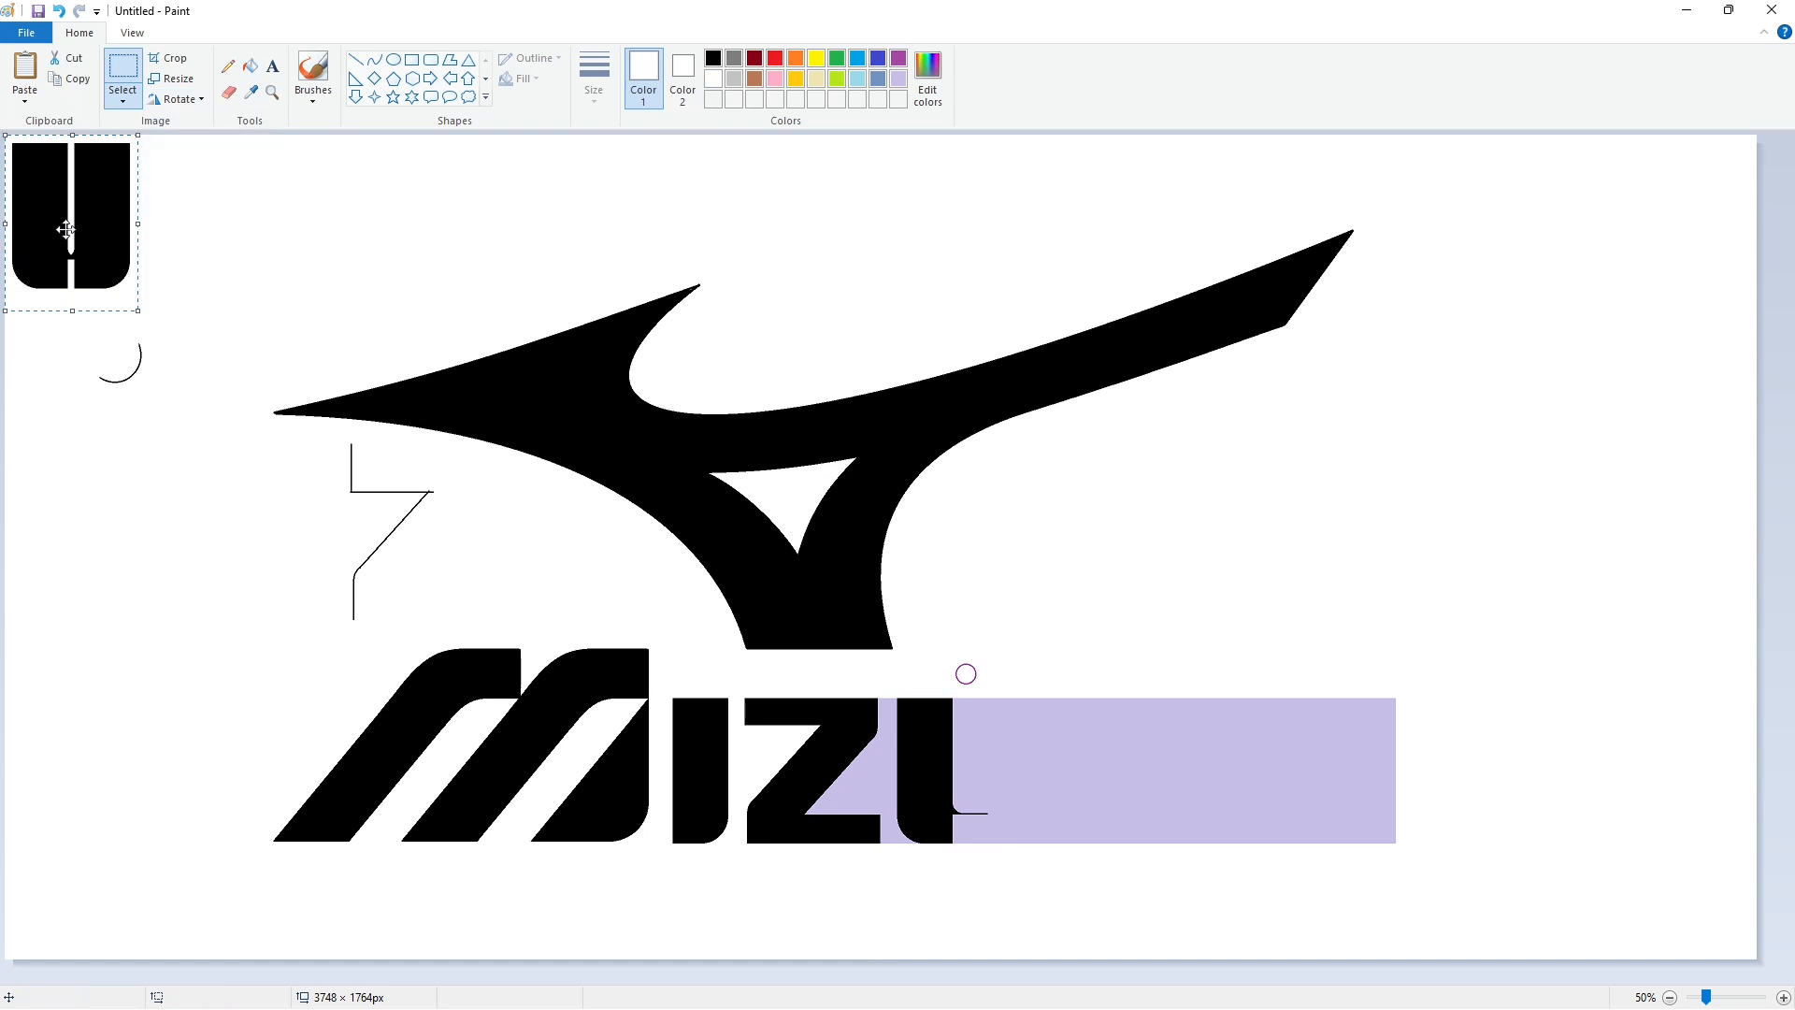
drag(66, 228, 939, 782)
key(Right)
key(Right)
key(Right)
key(Right)
key(Right)
key(Right)
key(Right)
key(Right)
key(Right)
key(Right)
key(Right)
key(Right)
key(Right)
key(Right)
key(Right)
key(Right)
key(Right)
key(Right)
key(Right)
key(Right)
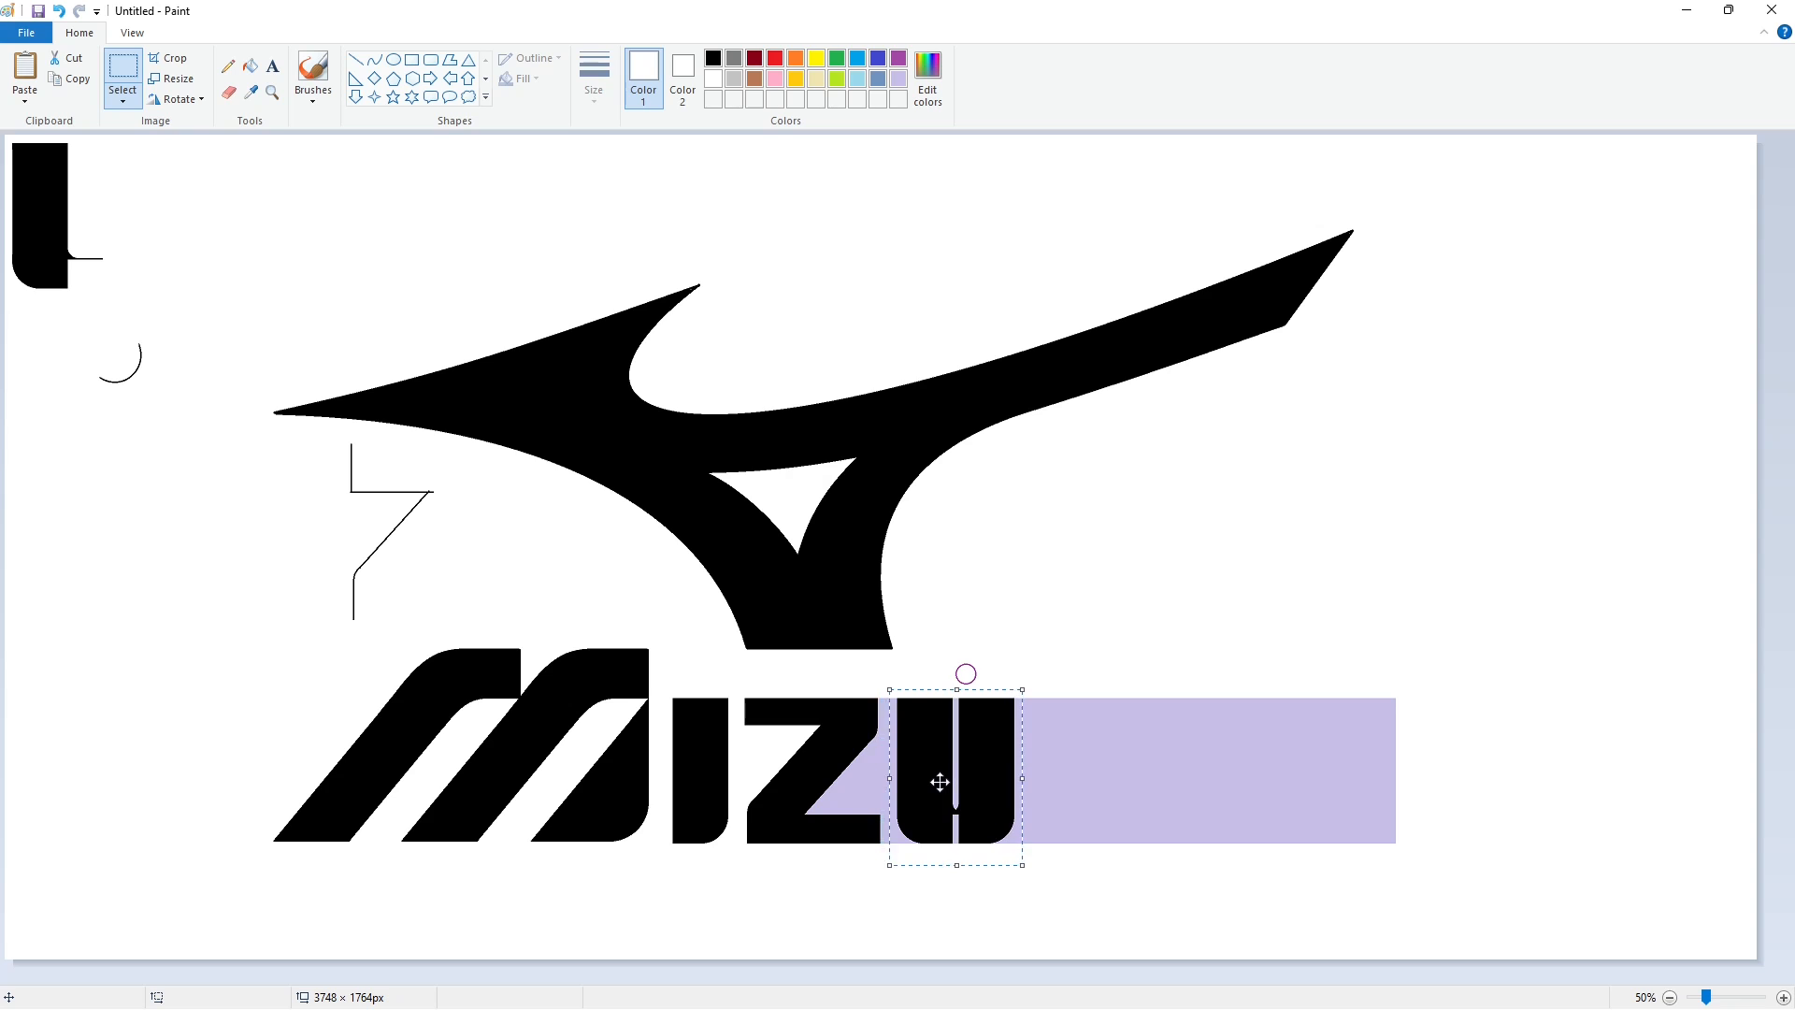
key(Right)
key(Right)
key(Right)
key(Right)
key(Right)
key(Right)
key(Right)
key(Right)
key(Right)
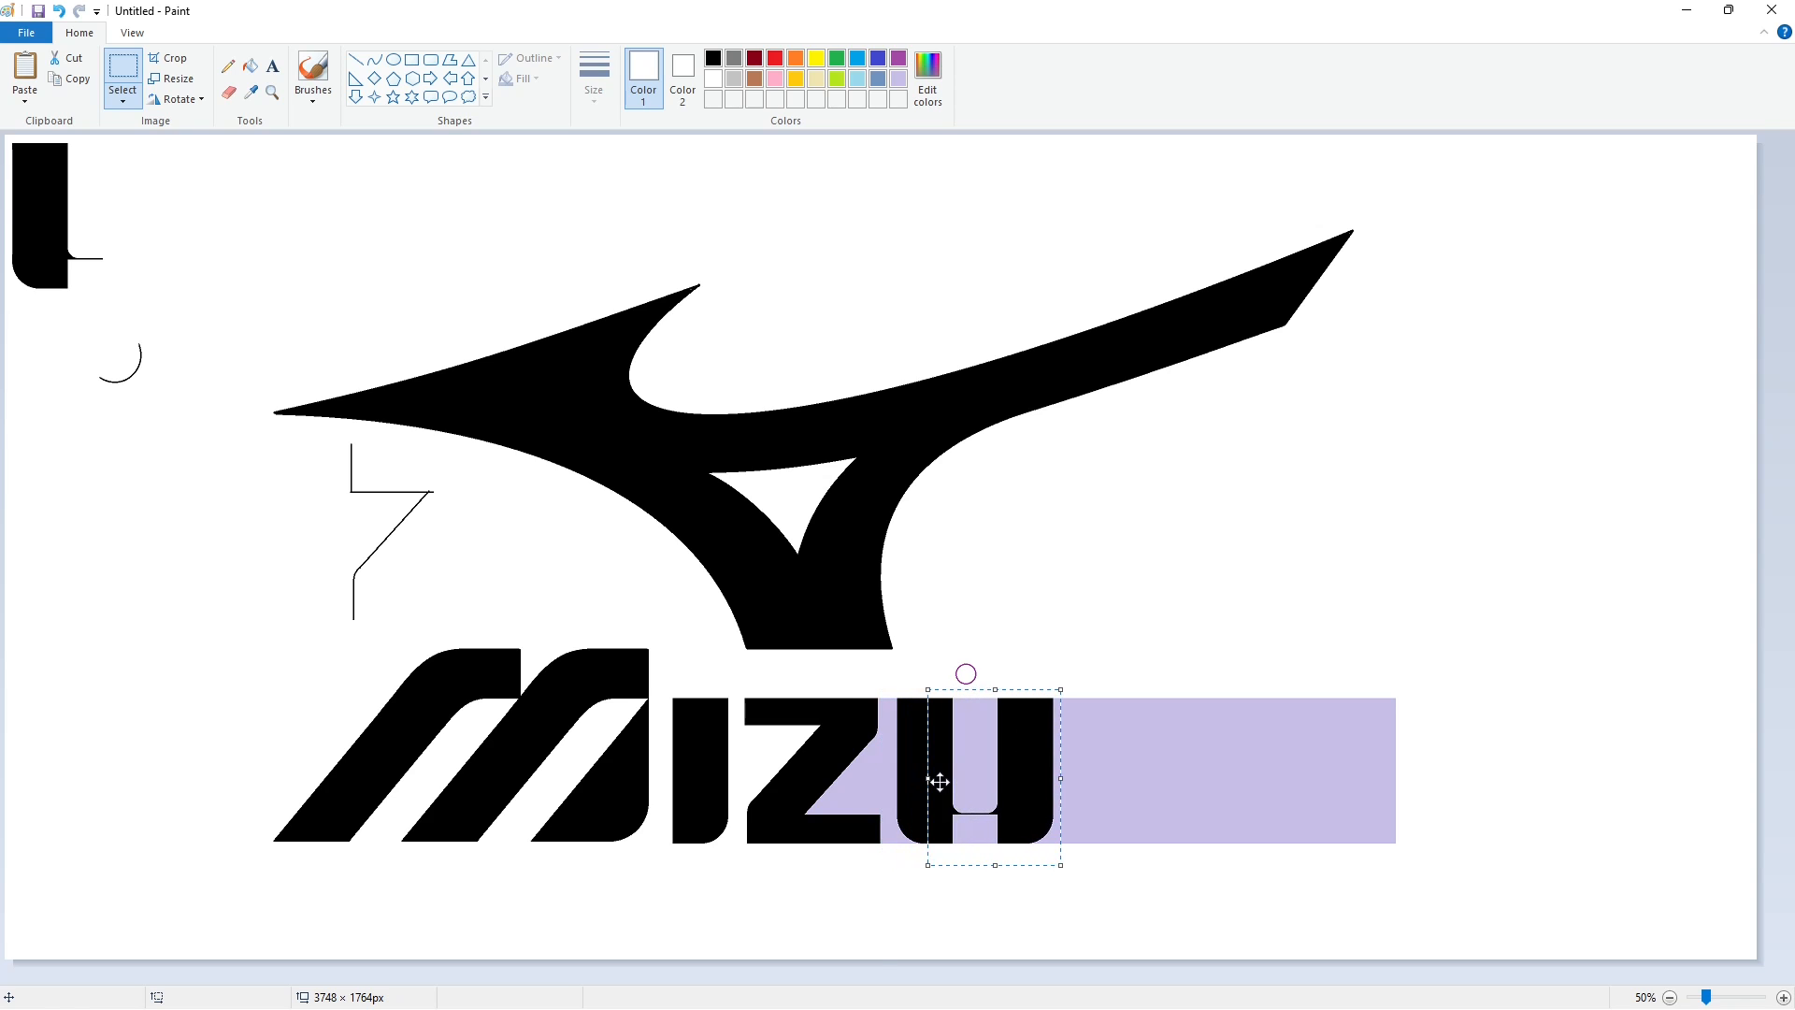
Fill the U's base black, and the letter's interior and the area between the Z and U white
click(249, 67)
click(714, 58)
click(978, 829)
click(716, 77)
click(974, 767)
click(870, 785)
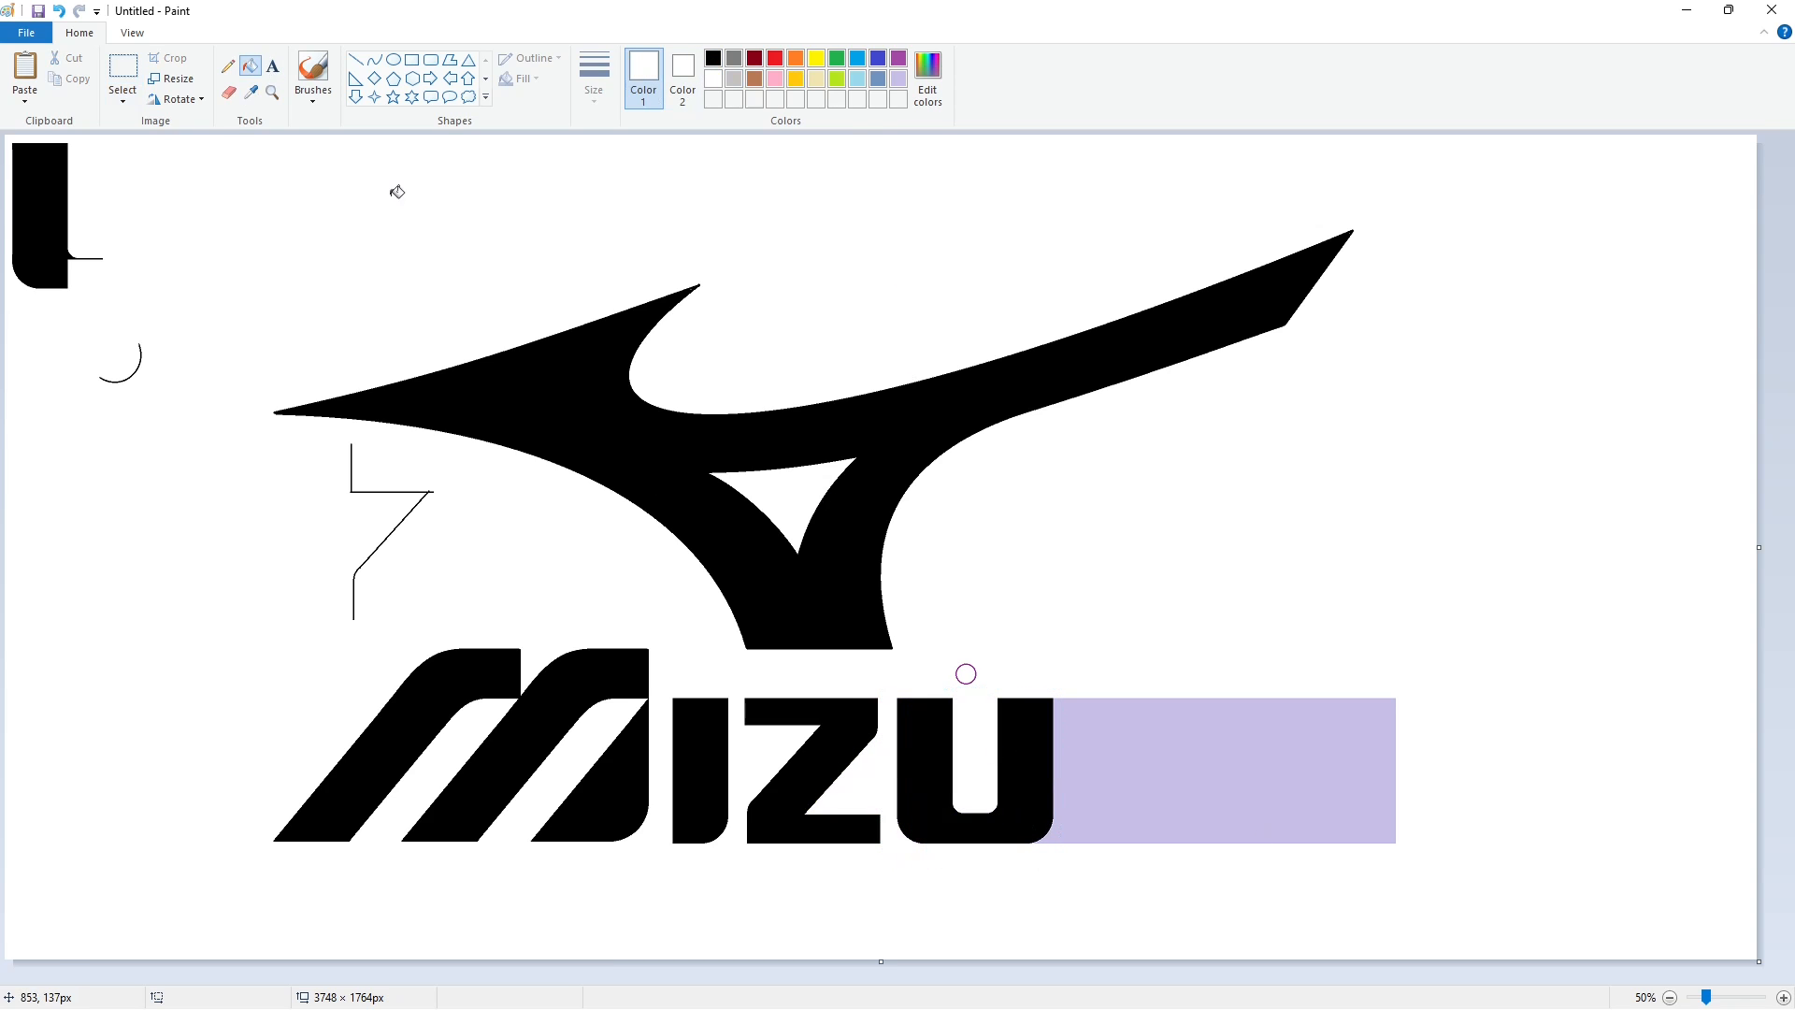
Rotate a copy of the half-U piece 180° and place it after the U, level with the lettering strip
click(119, 67)
click(176, 99)
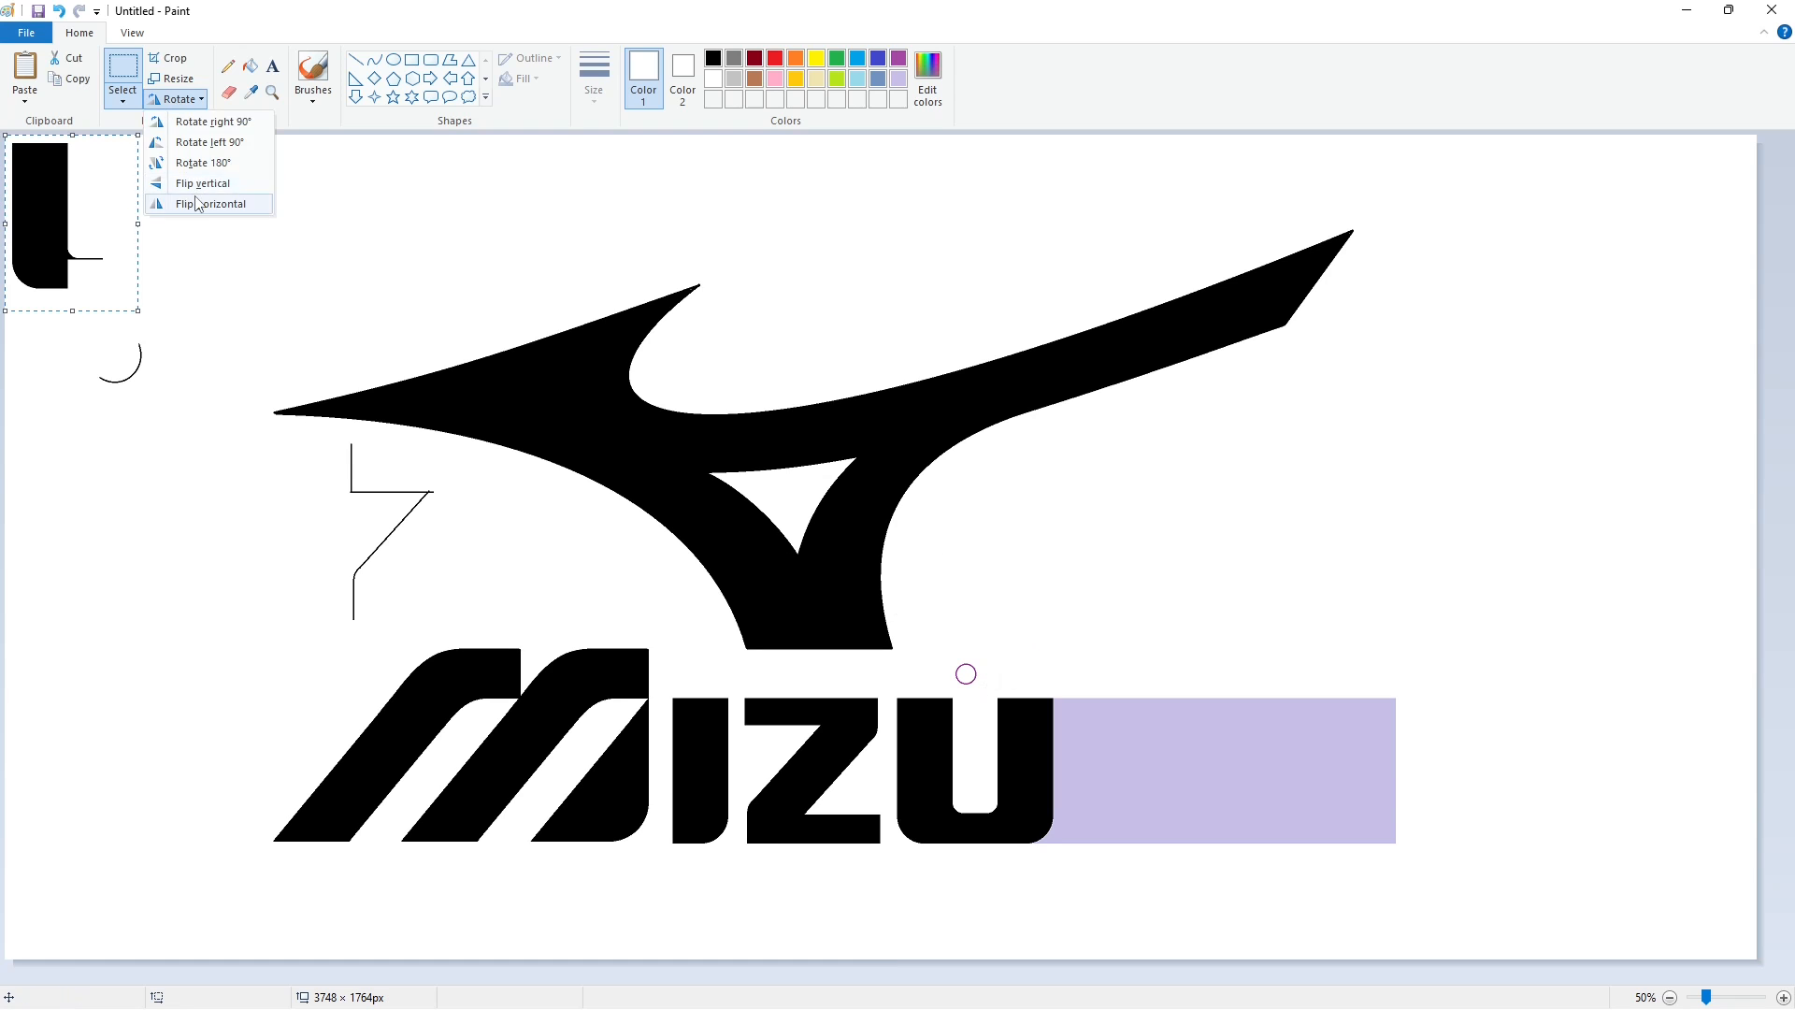
click(187, 163)
drag(80, 231, 1027, 771)
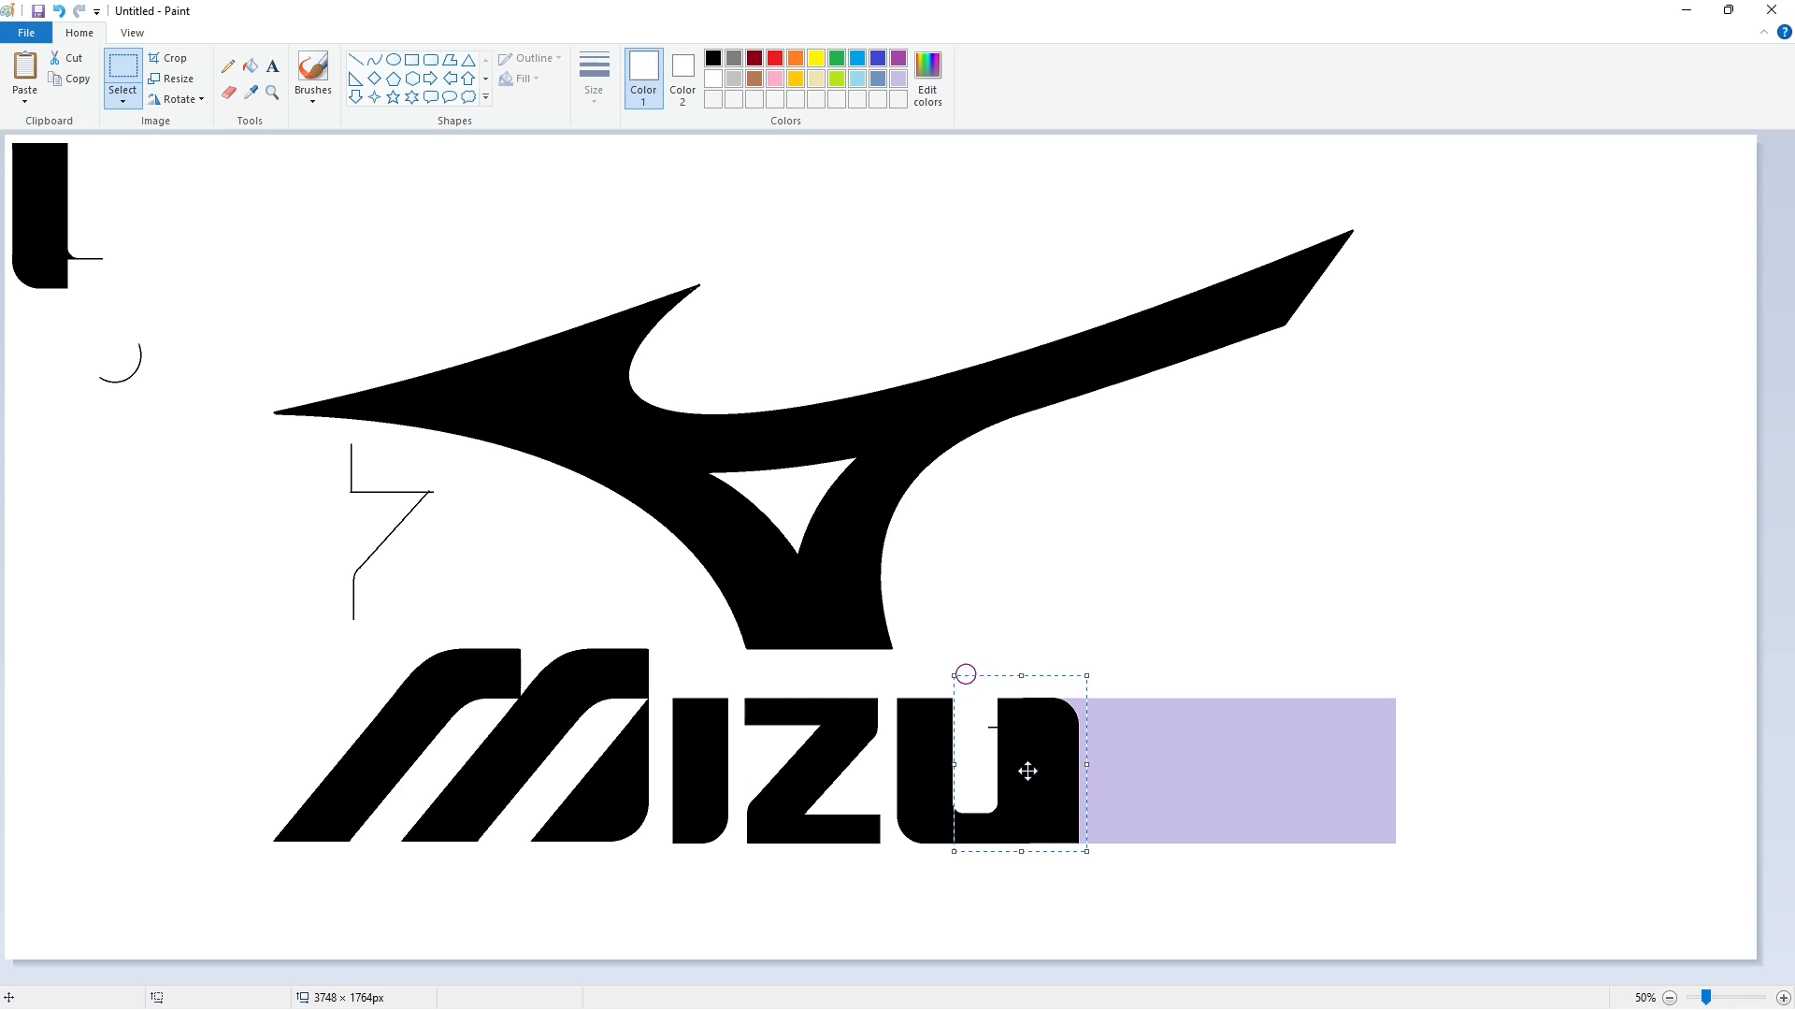
key(Right)
key(Right)
key(Right)
key(Right)
key(Right)
key(Right)
key(Right)
key(Right)
key(Right)
key(Right)
key(Right)
key(Right)
key(Right)
key(Right)
key(Right)
key(Right)
key(Right)
key(Right)
key(Right)
key(Right)
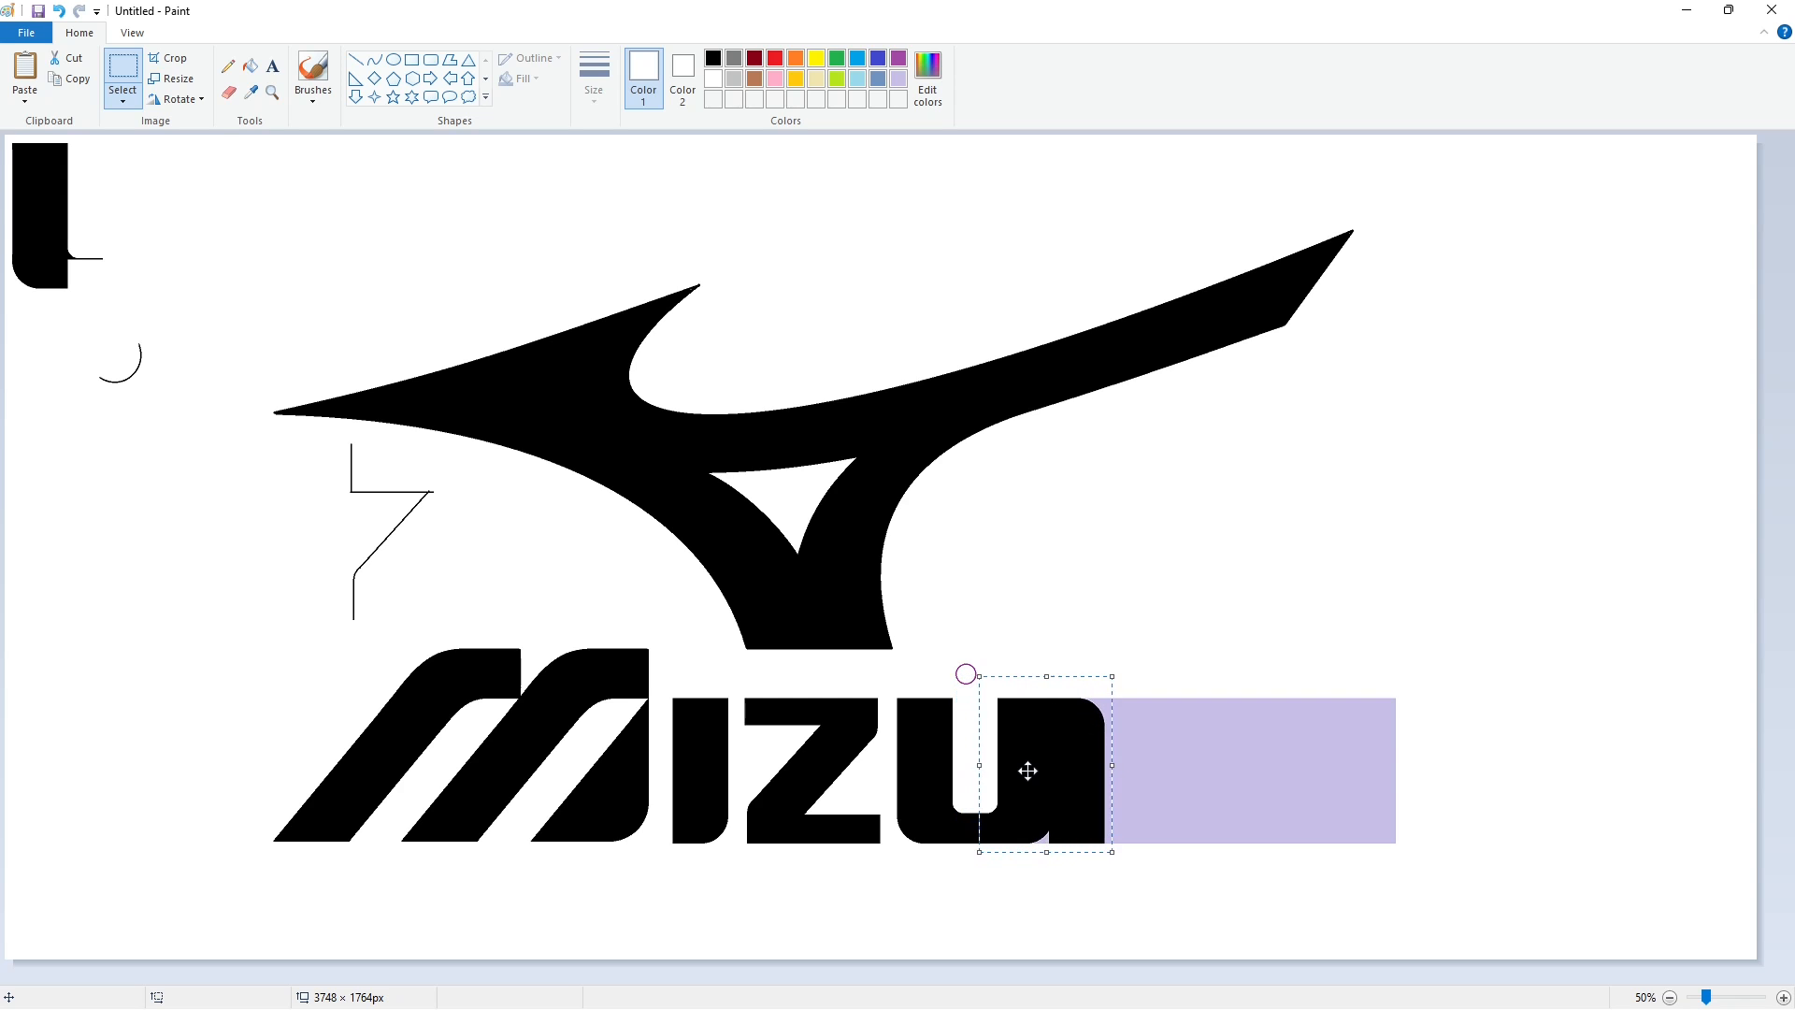
key(Right)
key(Right)
key(Right)
key(Right)
key(Right)
key(Right)
key(Right)
key(Right)
key(Right)
key(Right)
key(Right)
key(Right)
key(Right)
key(Right)
key(Right)
key(Right)
key(Right)
key(Right)
key(Right)
key(Right)
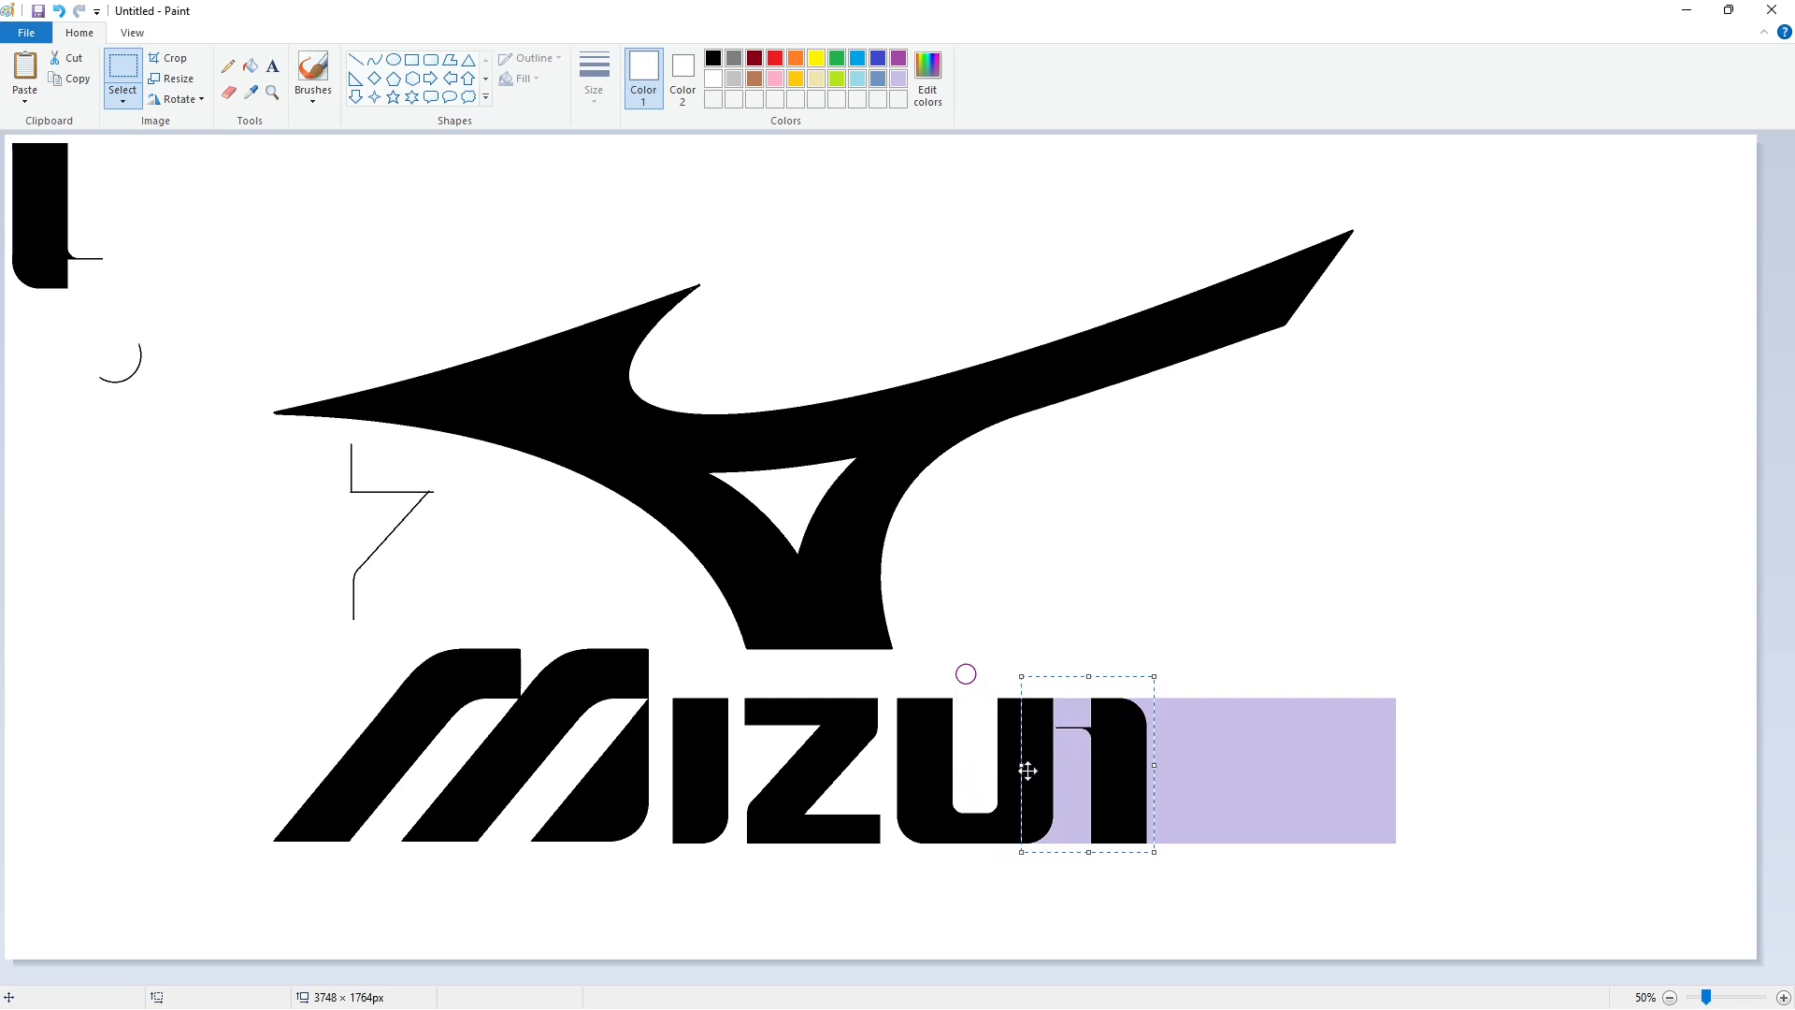
click(1608, 946)
Extend the rotated piece's black line to the U, filling the bar above it black and the gap below white
click(1782, 997)
scroll(841, 972, down, 5)
drag(841, 978, 1390, 978)
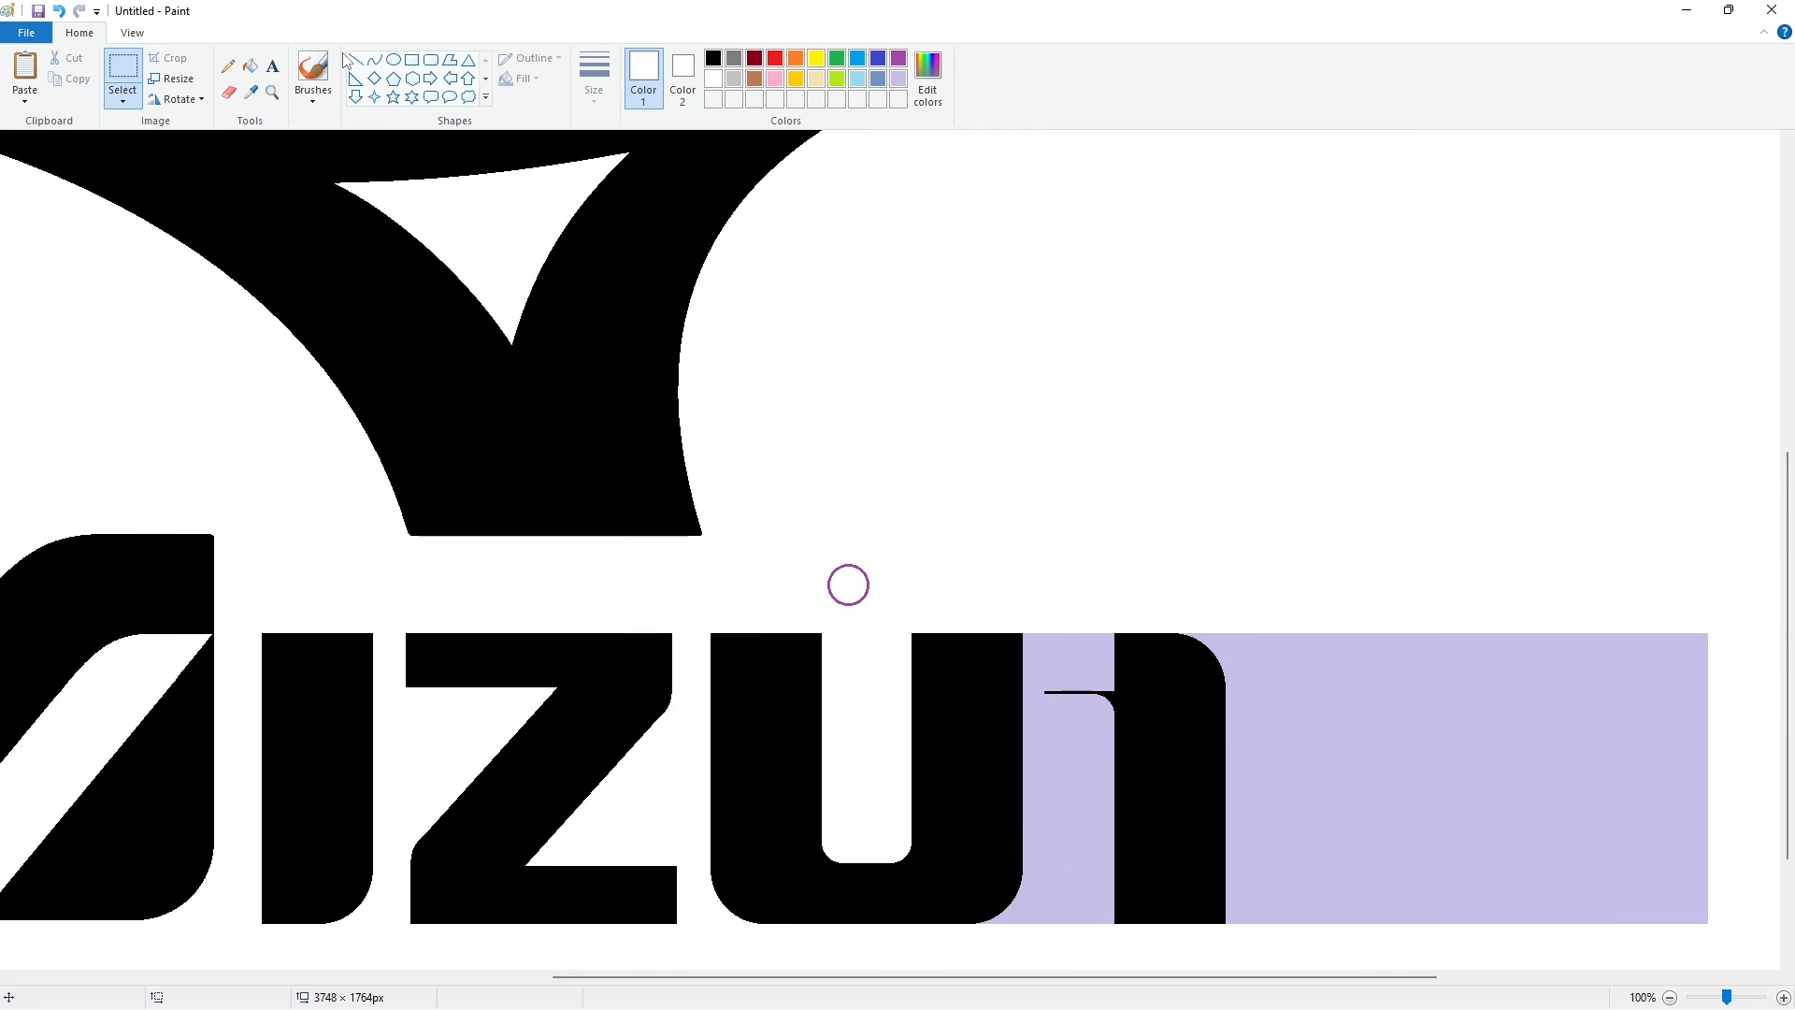
click(355, 59)
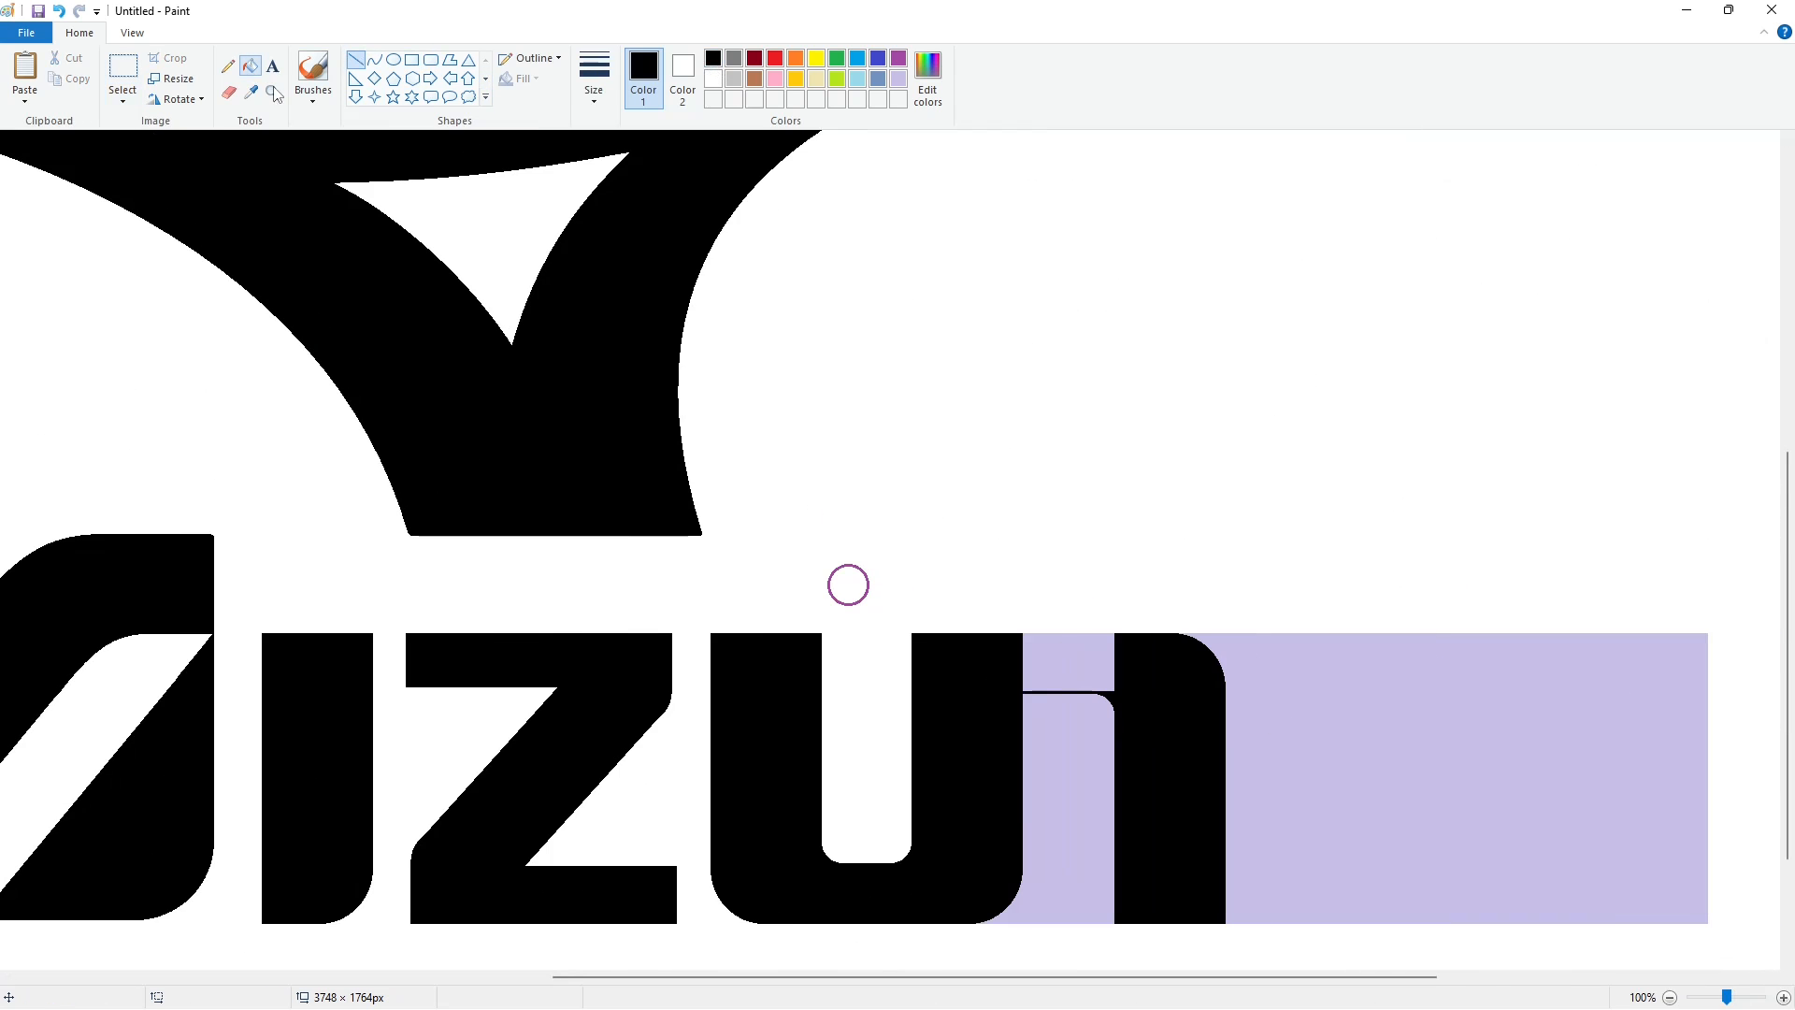
click(1069, 662)
click(712, 79)
click(1066, 804)
Copy the U together with the adjoining piece of the N's bar and place the copy after the N
click(122, 70)
drag(697, 599, 1068, 964)
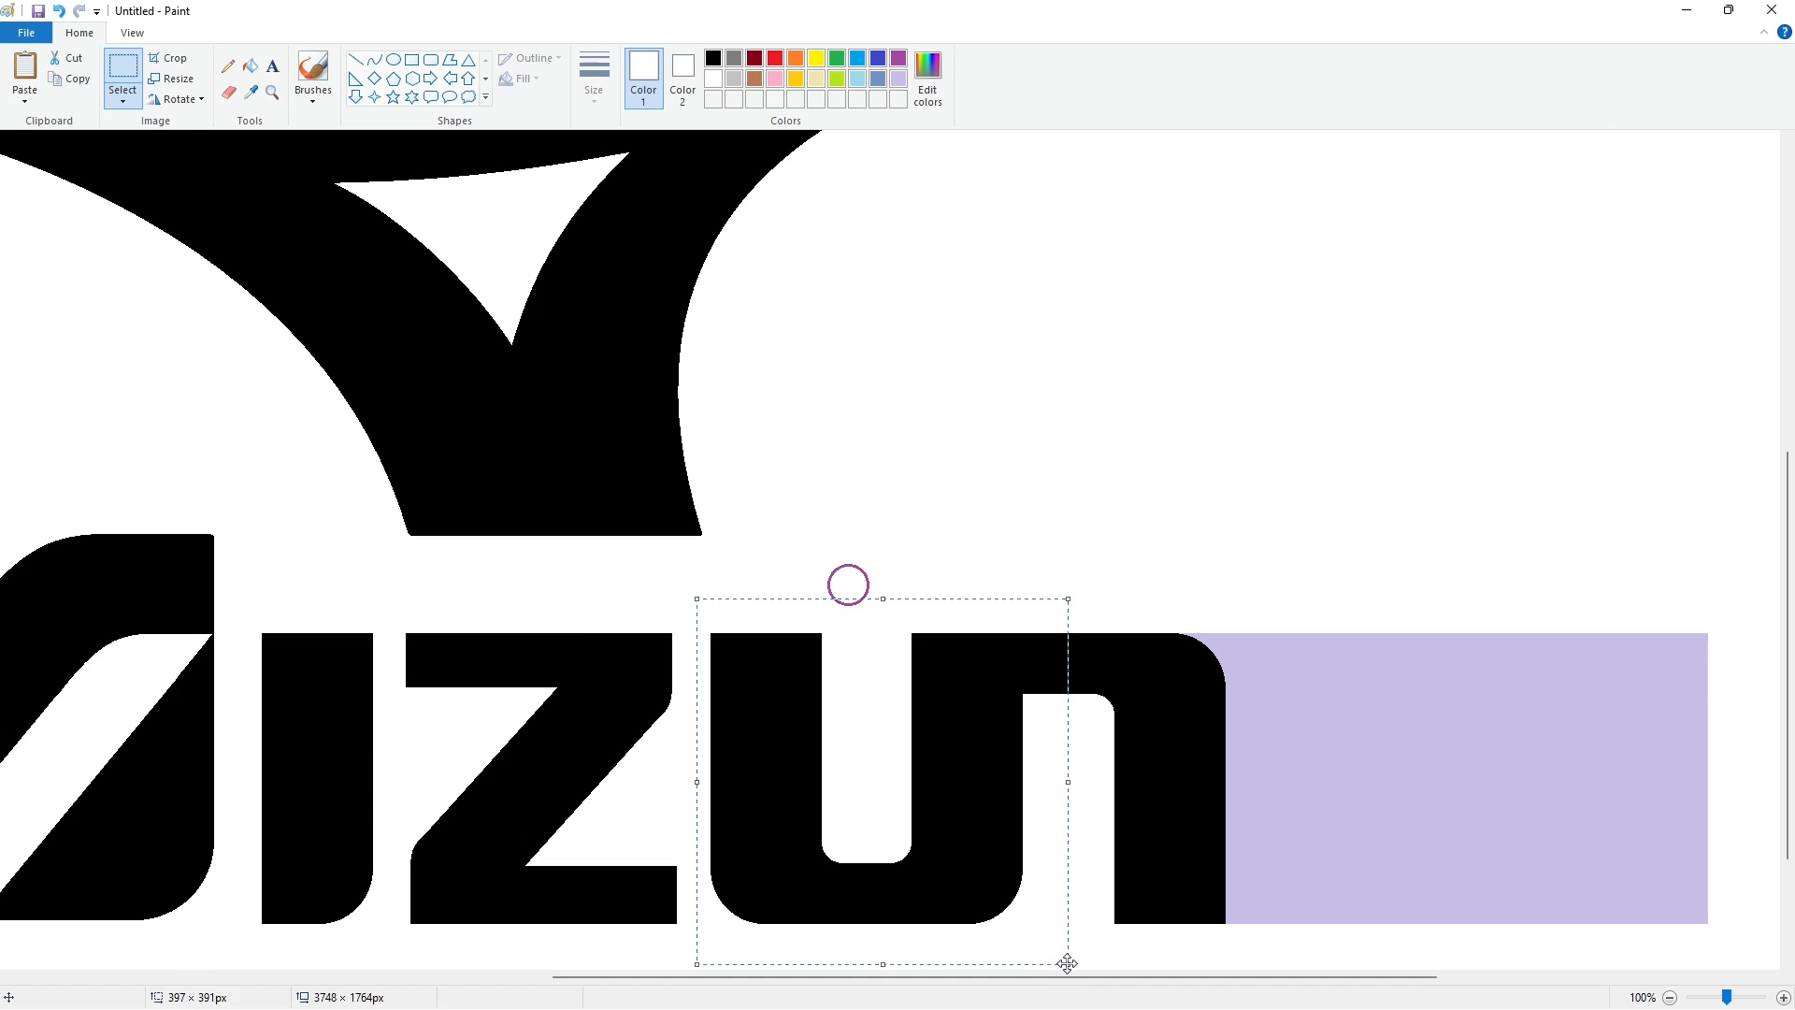
key(ctrl+c)
scroll(1422, 845, down, 1)
key(ctrl+v)
drag(99, 235, 1208, 774)
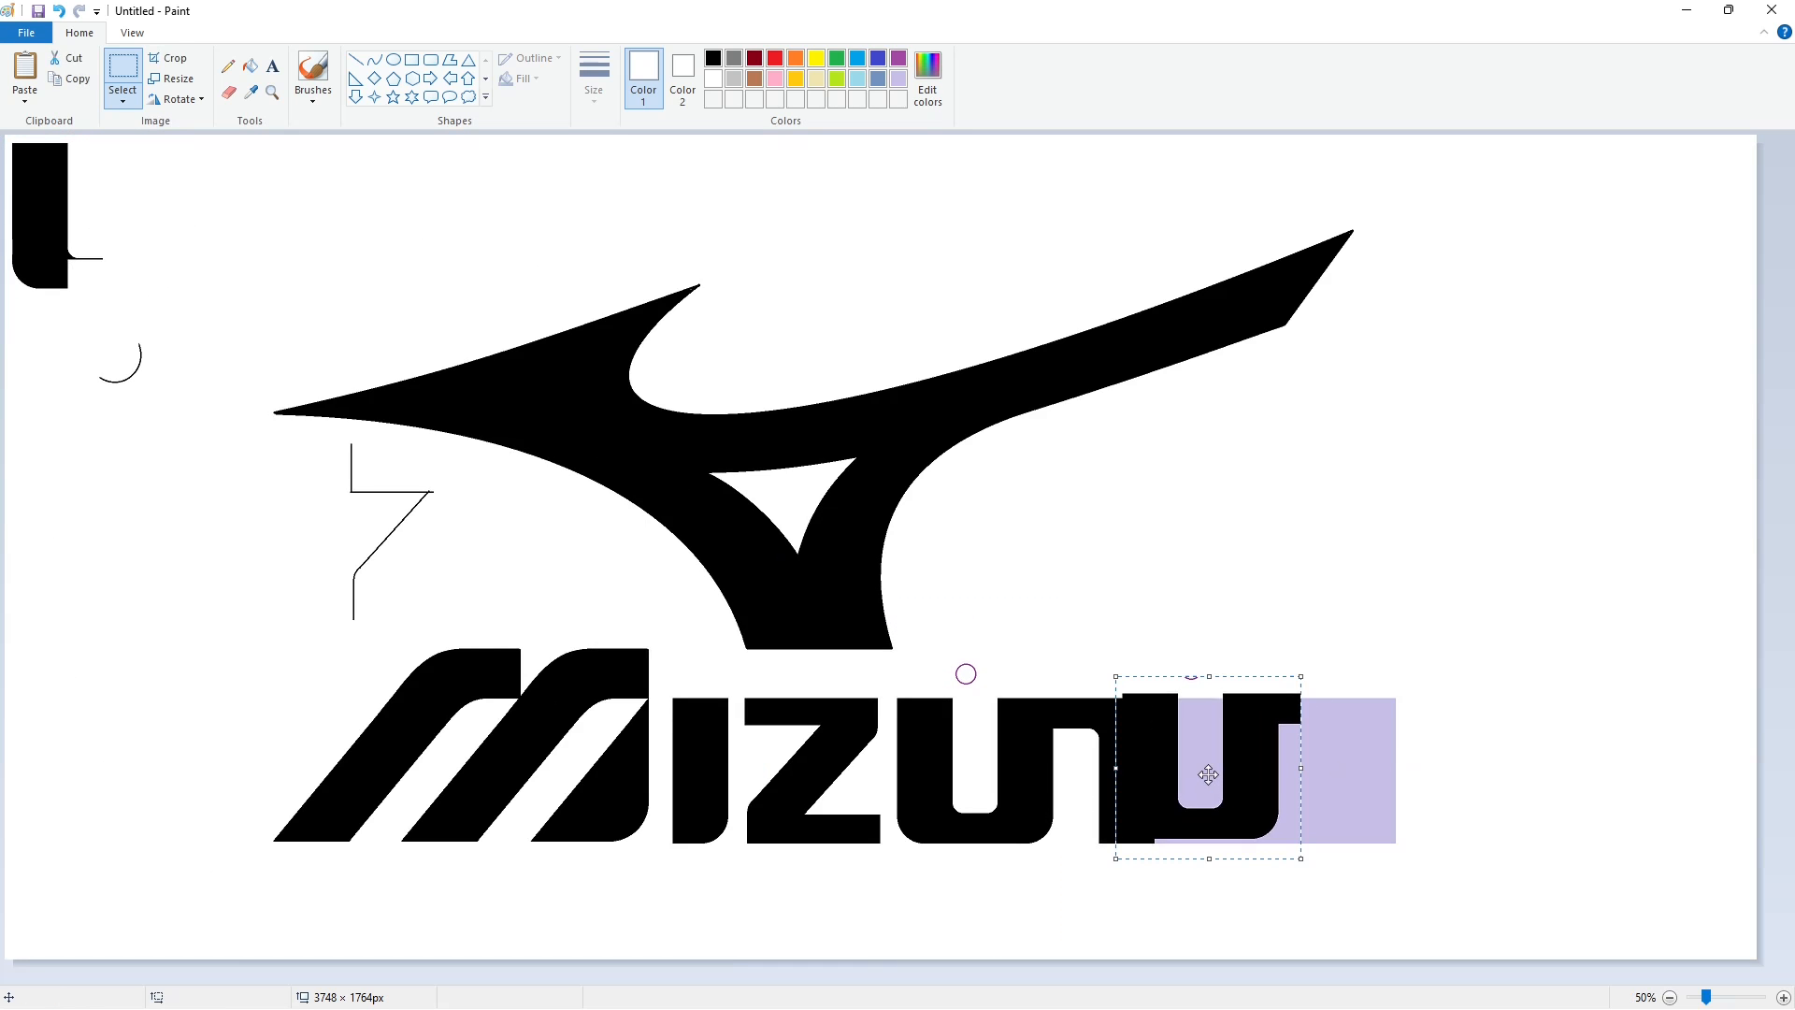
Nudge the U copy down level with the lettering strip and right until a letter gap separates it from the N
key(Down)
key(Down)
key(Down)
key(Down)
key(Down)
key(Right)
key(Right)
key(Right)
key(Right)
key(Right)
key(Right)
key(Right)
key(Right)
key(Right)
key(Right)
key(Right)
key(Right)
key(Right)
key(Right)
key(Right)
key(Right)
key(Right)
key(Right)
key(Right)
key(Right)
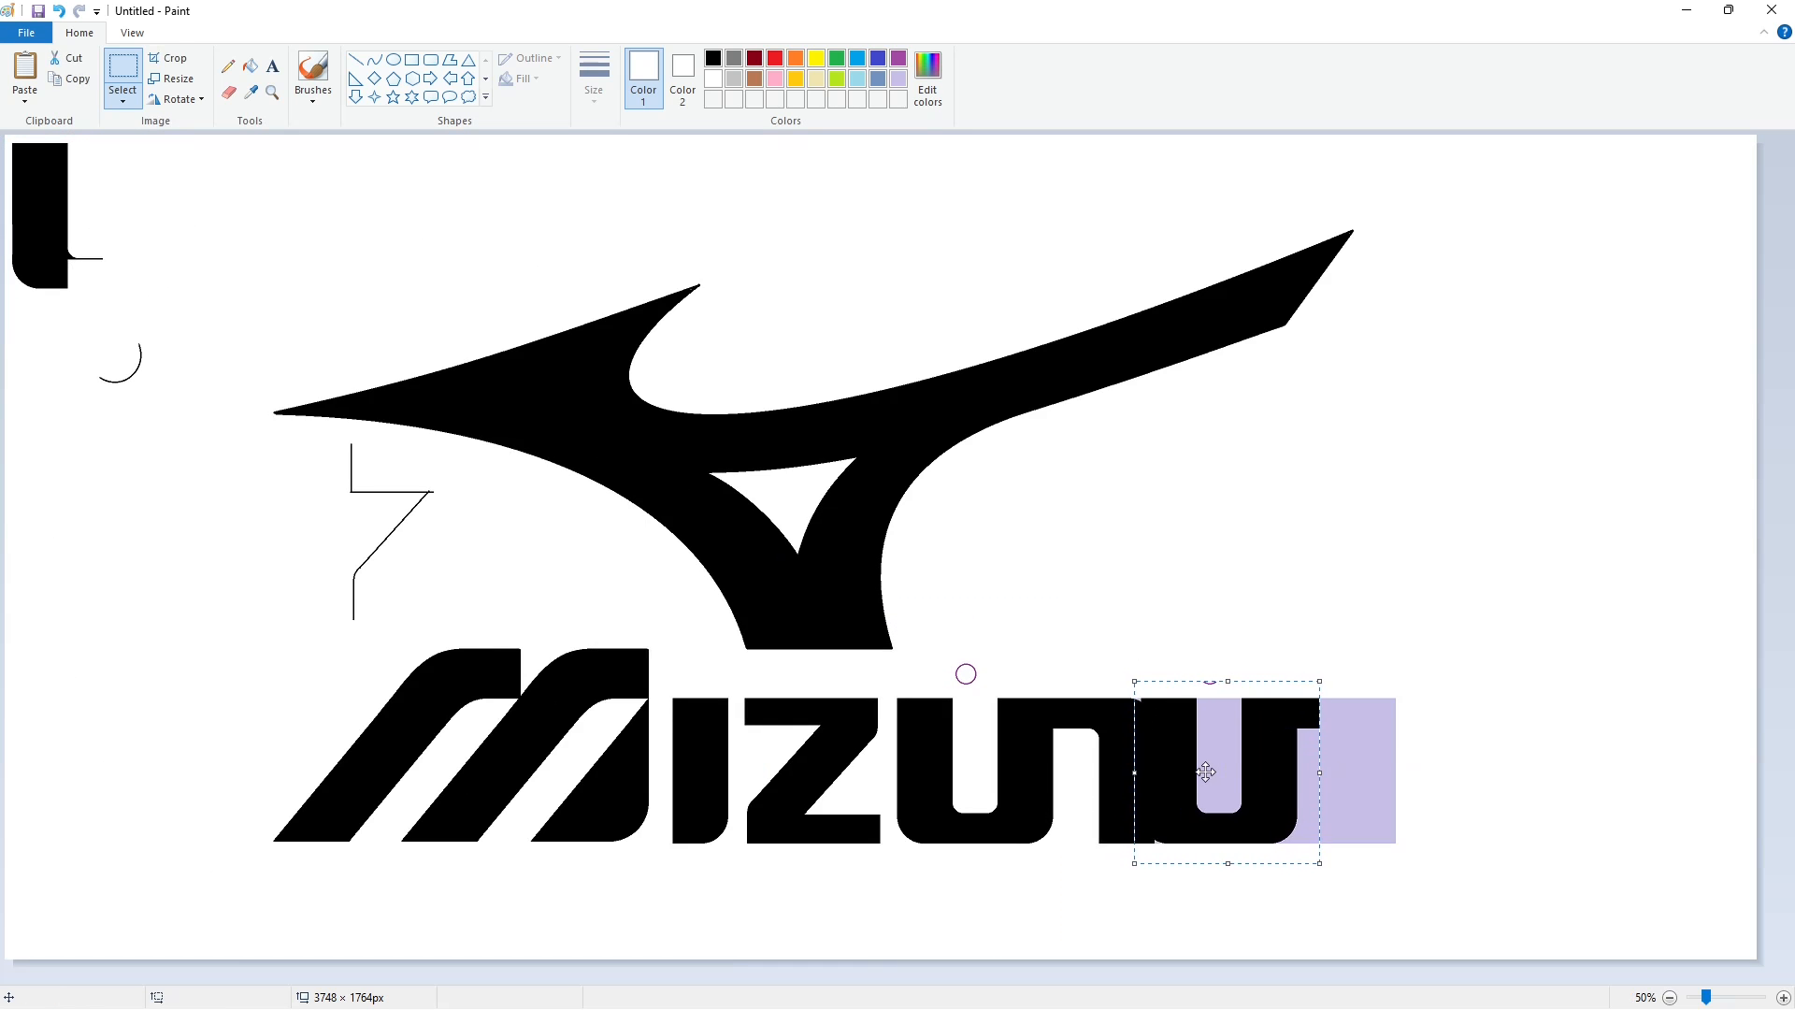
key(Right)
key(Right)
key(Right)
key(Right)
key(Right)
key(Right)
key(Right)
key(Right)
key(Right)
key(Right)
key(Right)
key(Right)
key(Right)
key(Right)
key(Right)
key(Right)
key(Right)
key(Right)
key(Right)
key(Right)
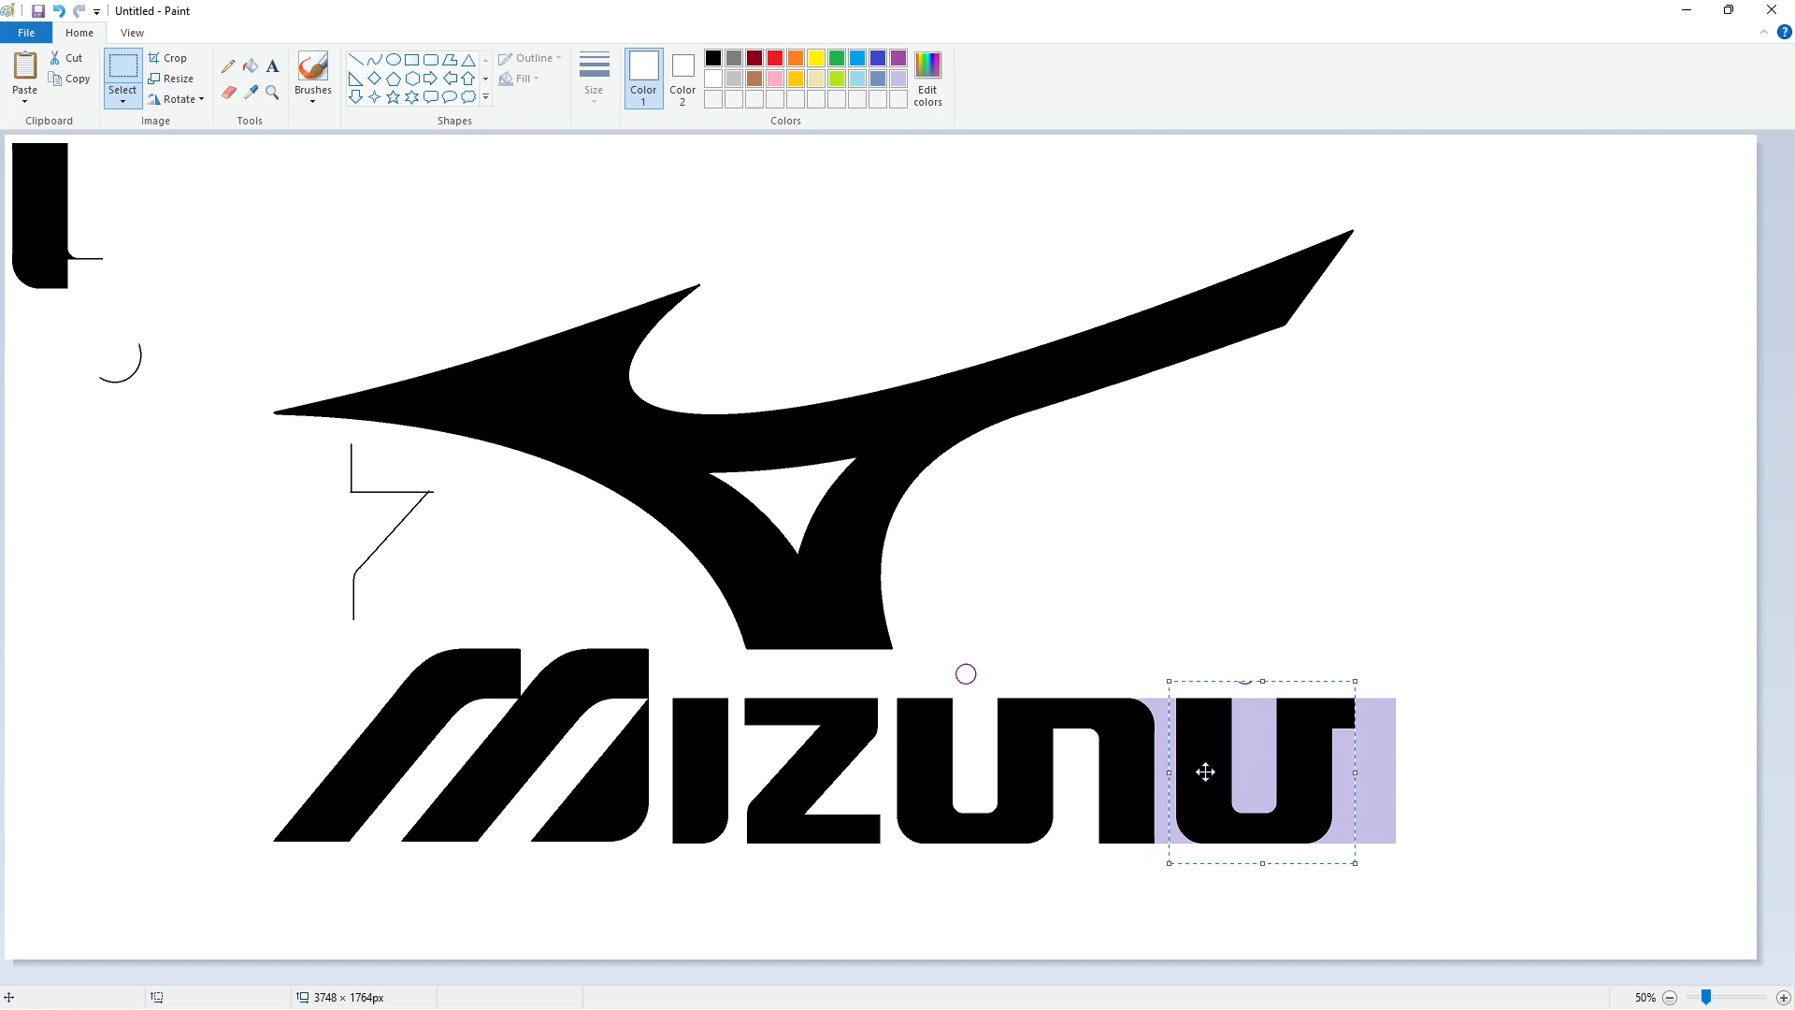
click(1486, 692)
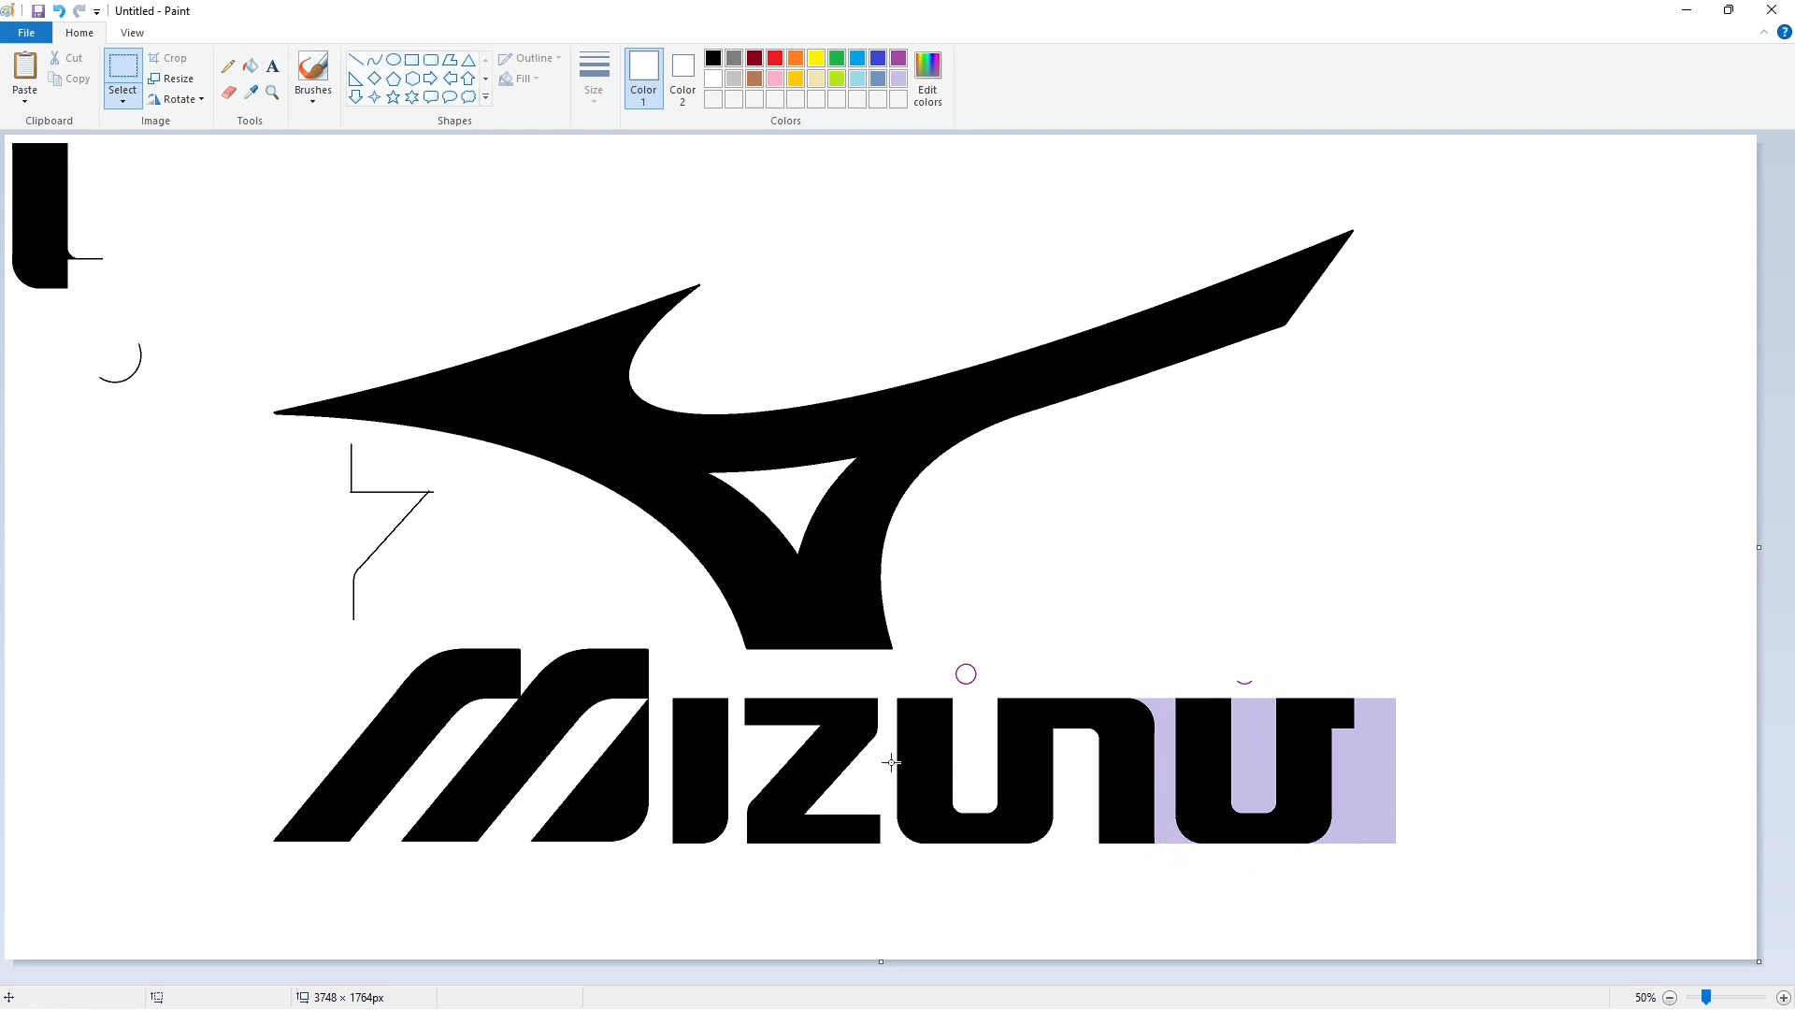
Fill the remaining lilac strip between the N and the U copy and beyond the copy with white
drag(1083, 885, 1084, 885)
click(1782, 997)
drag(468, 977, 966, 979)
click(250, 65)
click(797, 468)
click(1206, 566)
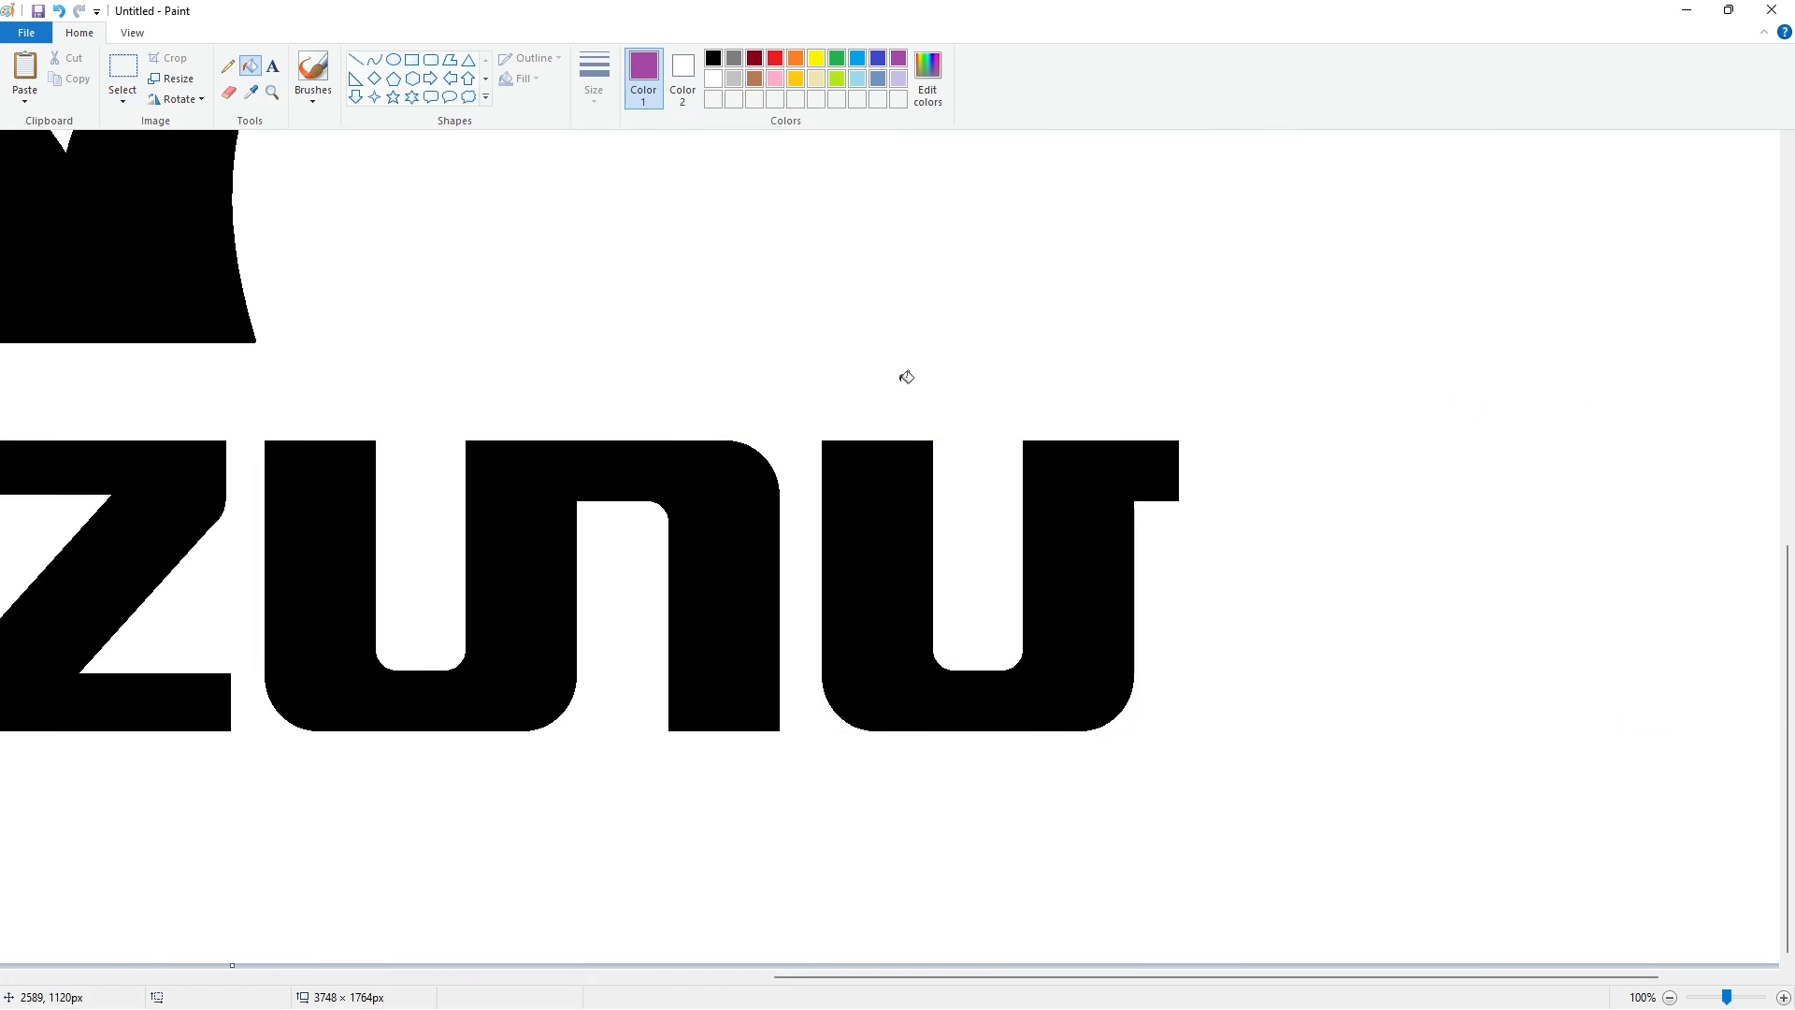
Fill the U copy purple and align an upside-down black copy of its lower half over it as the O's upper half
click(888, 467)
key(ctrl+v)
click(176, 98)
click(192, 188)
drag(160, 239, 951, 463)
Fill the purple stub beside the O white and the letter's purple lower half black
click(250, 65)
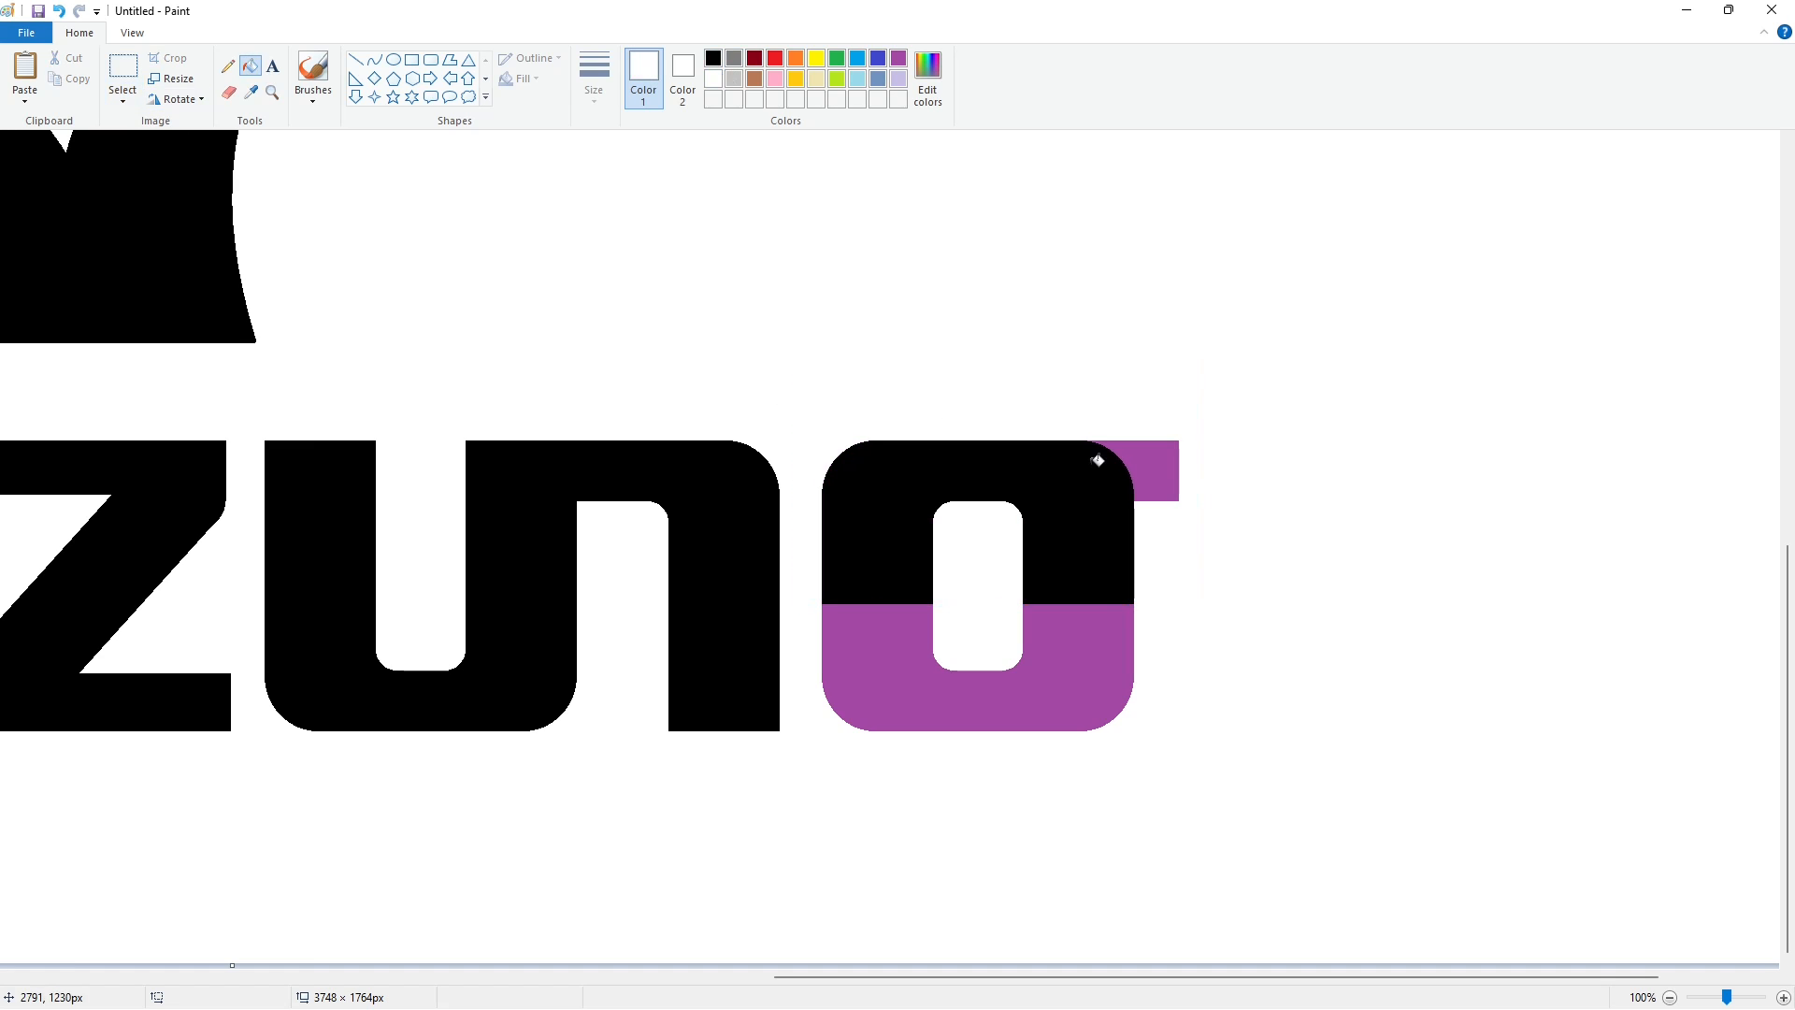
click(1099, 460)
click(714, 58)
click(1063, 662)
scroll(1220, 690, down, 1)
Undo the thick circle after the O and draw a small black circle with a thinner outline in its place
click(394, 59)
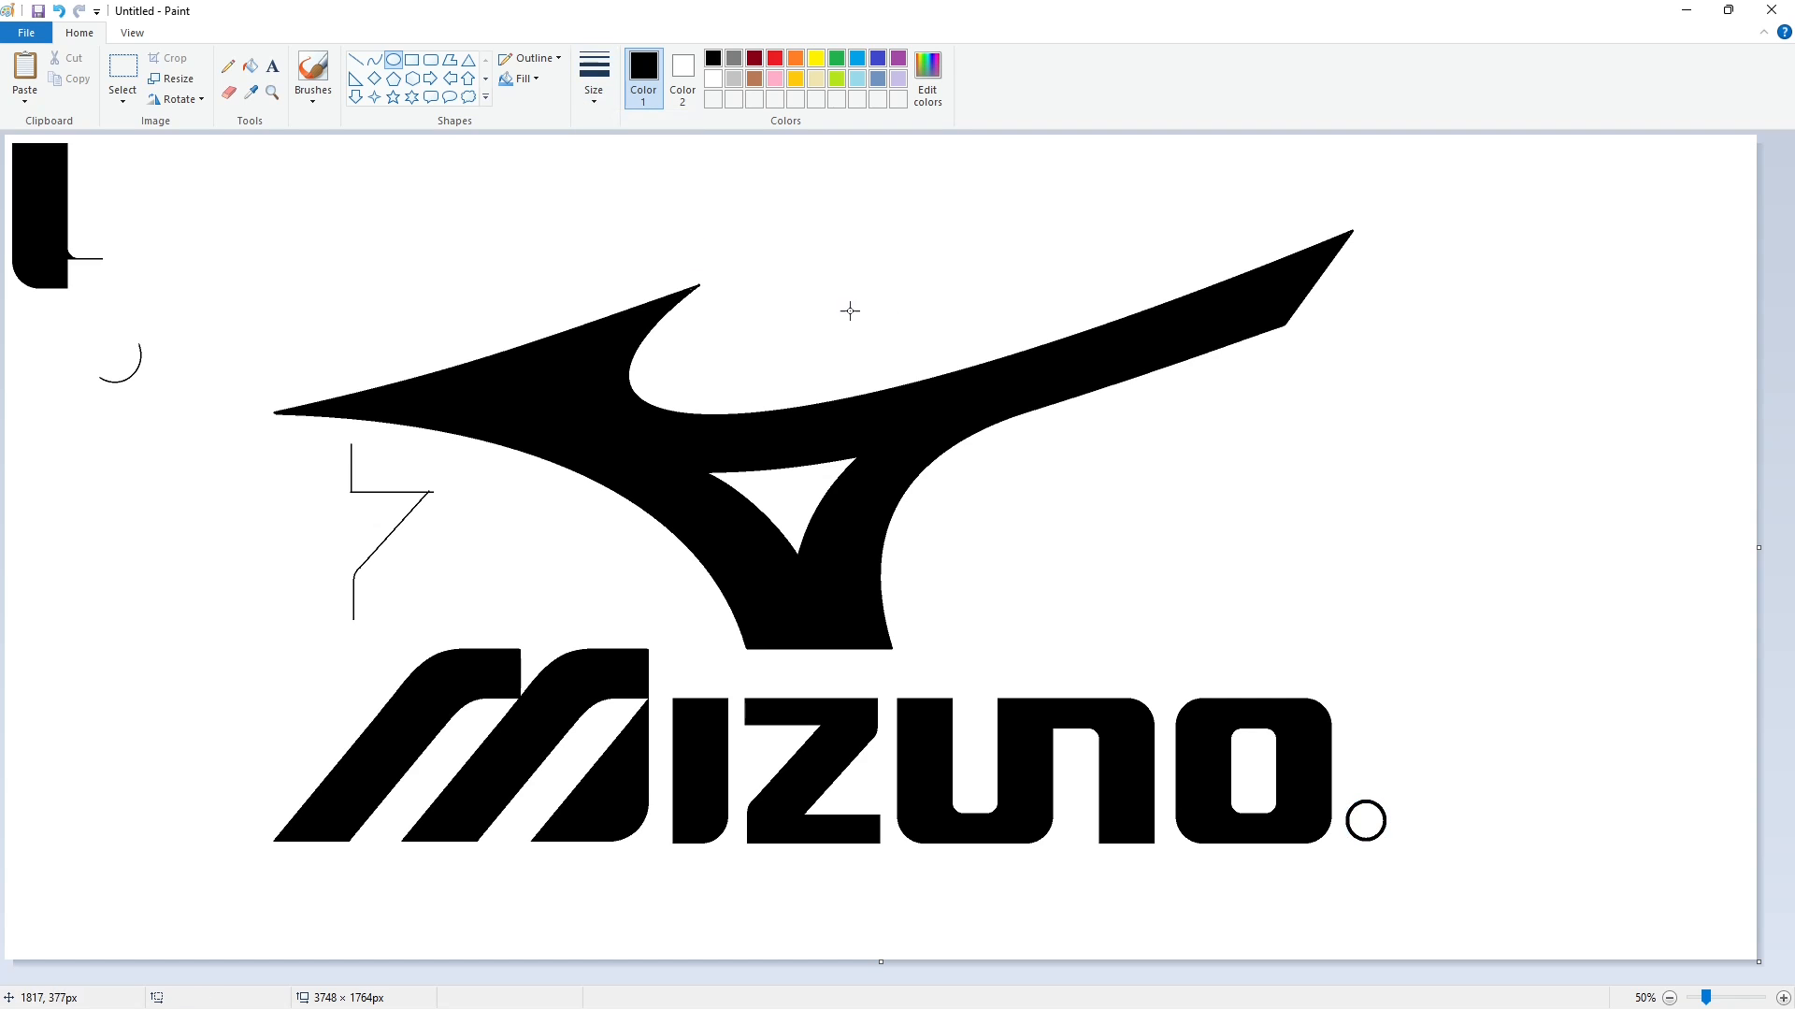
key(ctrl+z)
click(594, 75)
click(636, 182)
drag(1349, 803, 1385, 841)
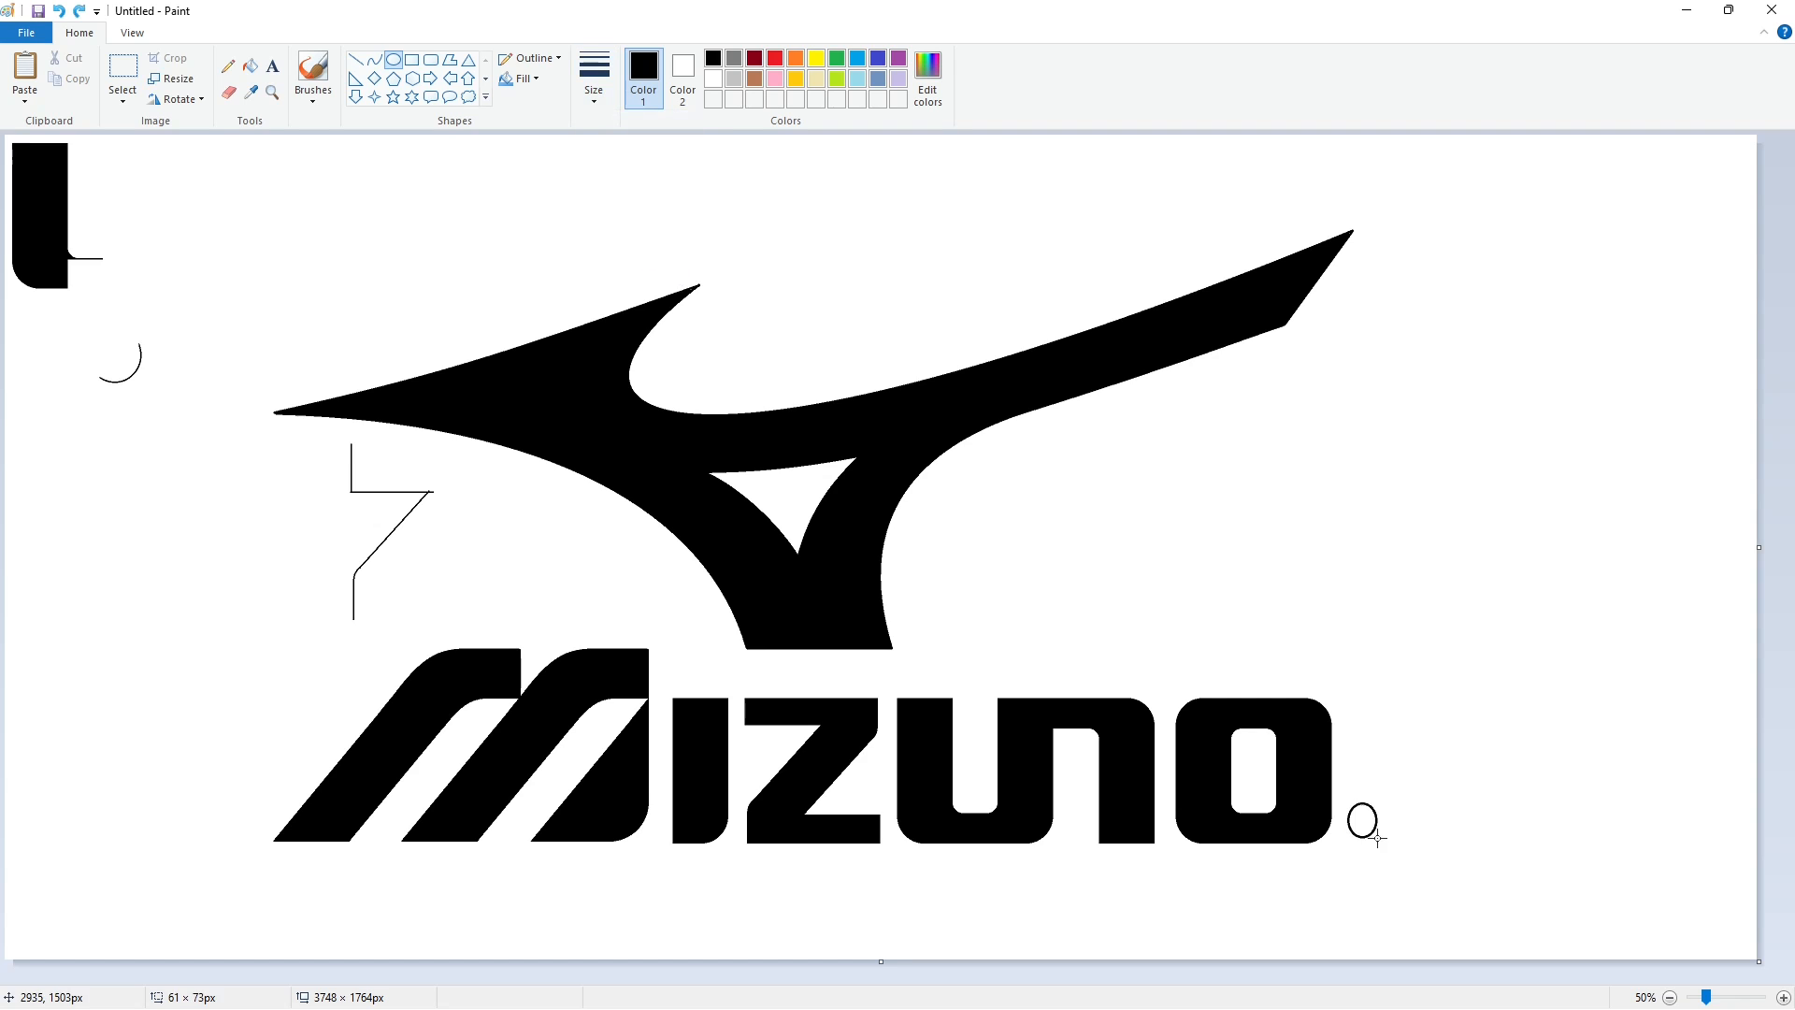
click(1463, 831)
Add a bold letter R in Arial, size 50, with a transparent background and centre it inside the small circle
click(272, 65)
click(1361, 674)
click(136, 92)
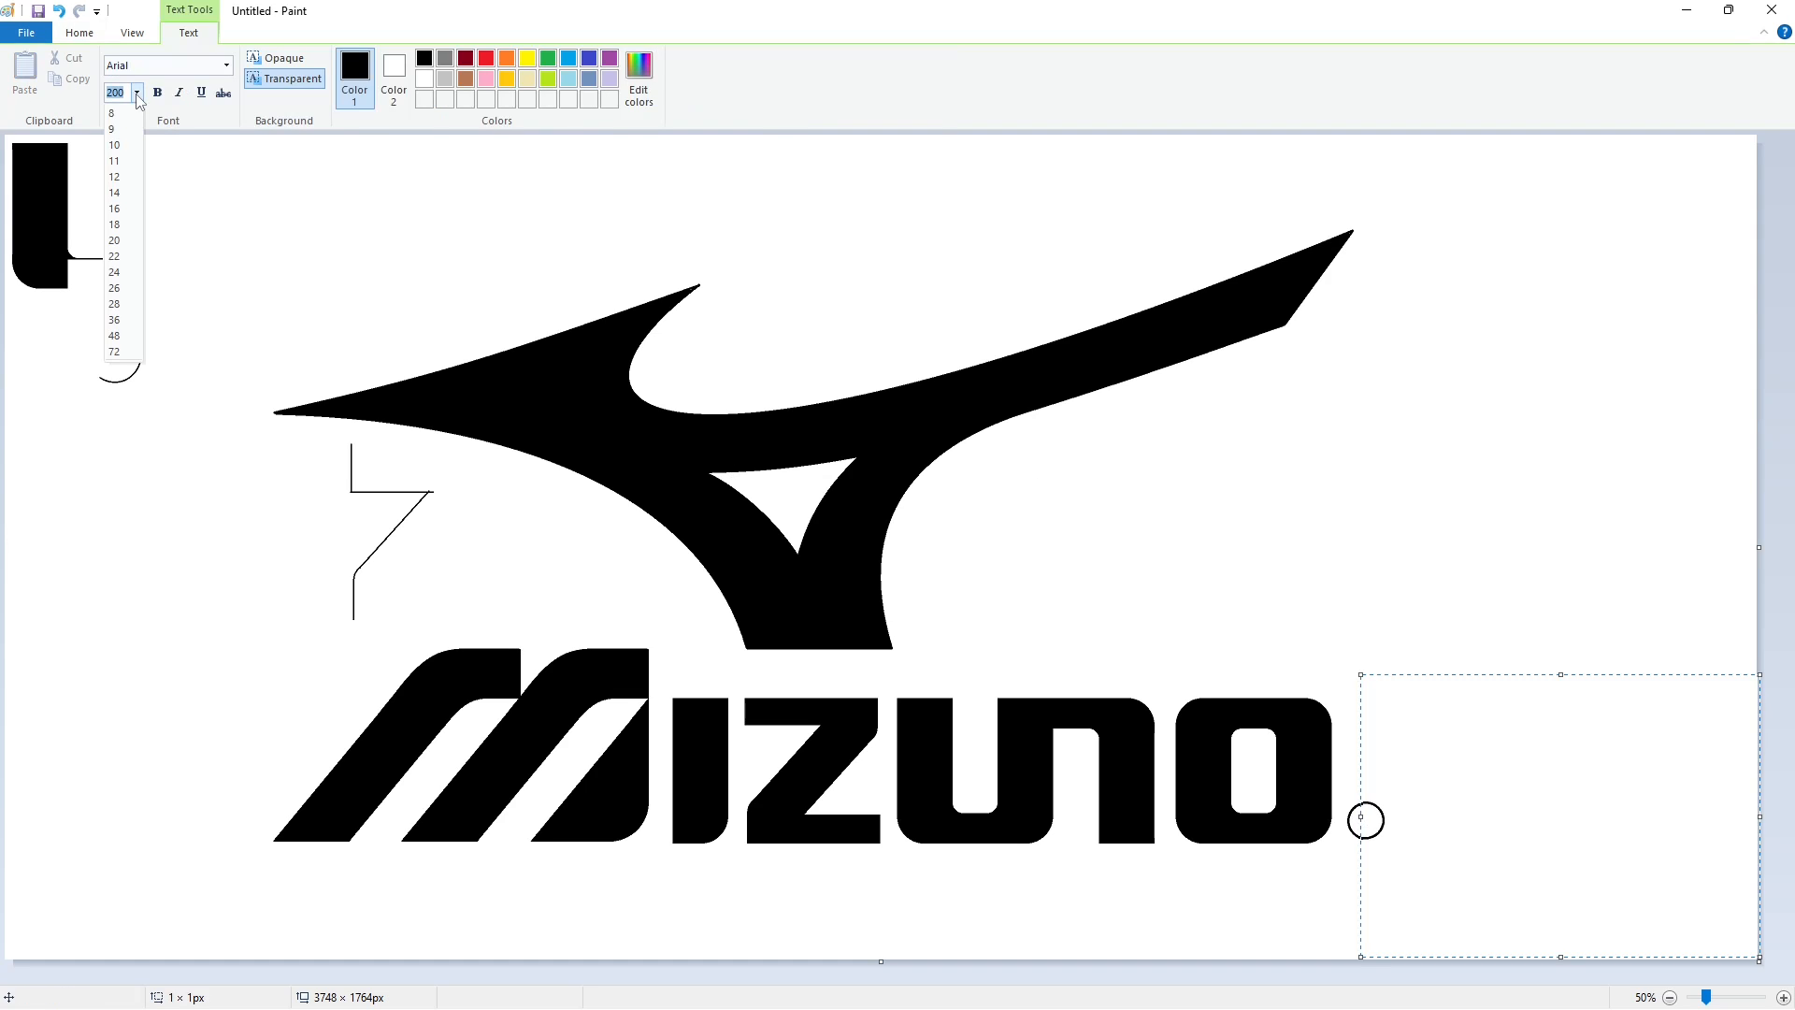
click(137, 92)
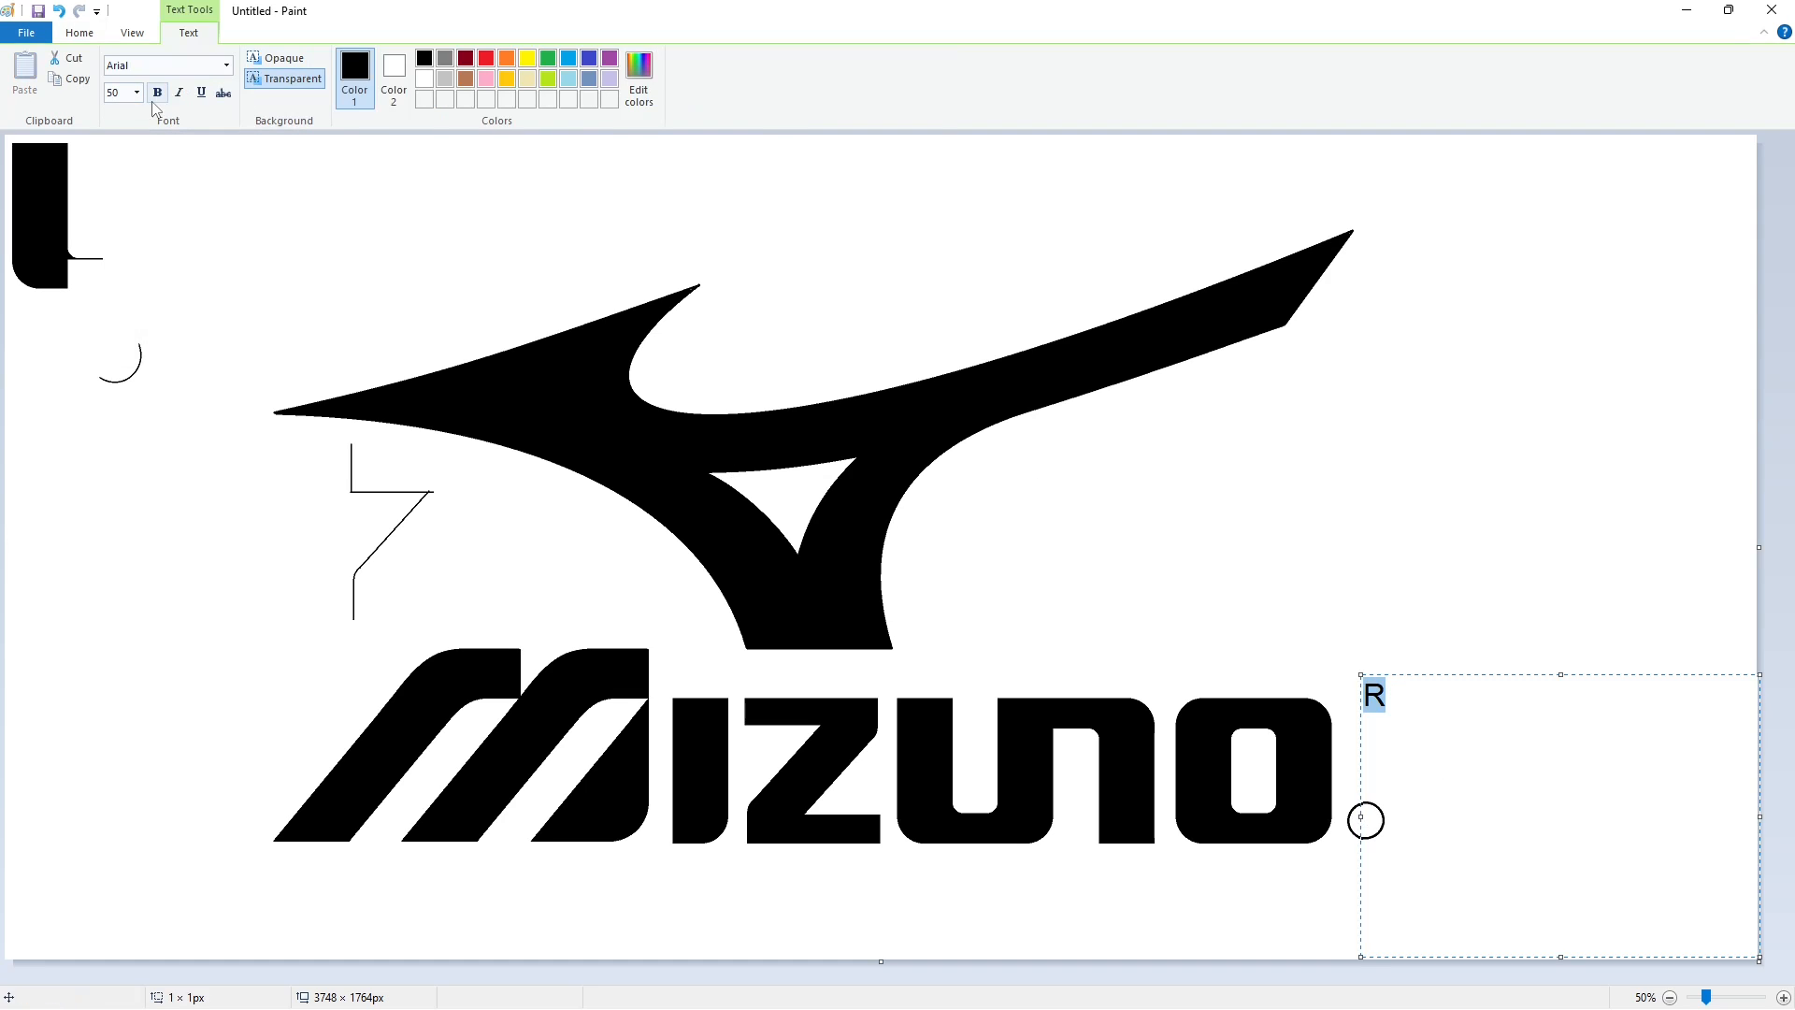
text(R)
drag(1361, 674, 1354, 800)
key(ctrl+a)
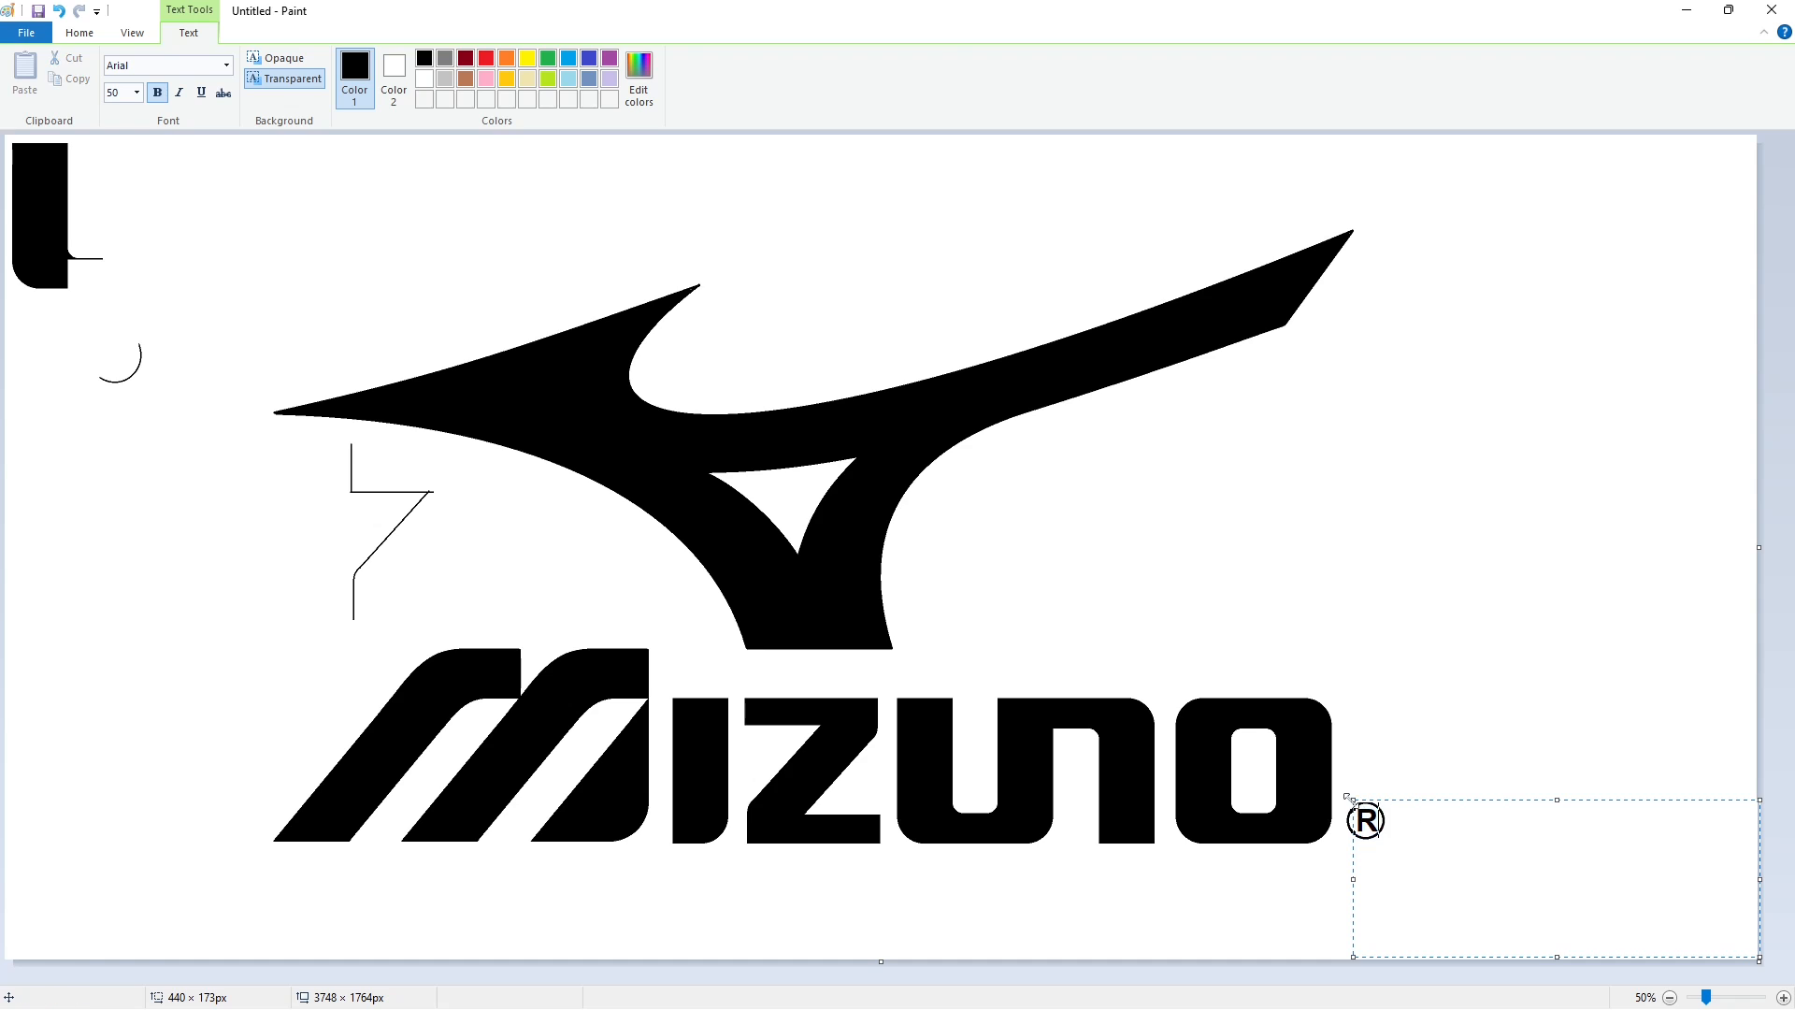
click(1345, 791)
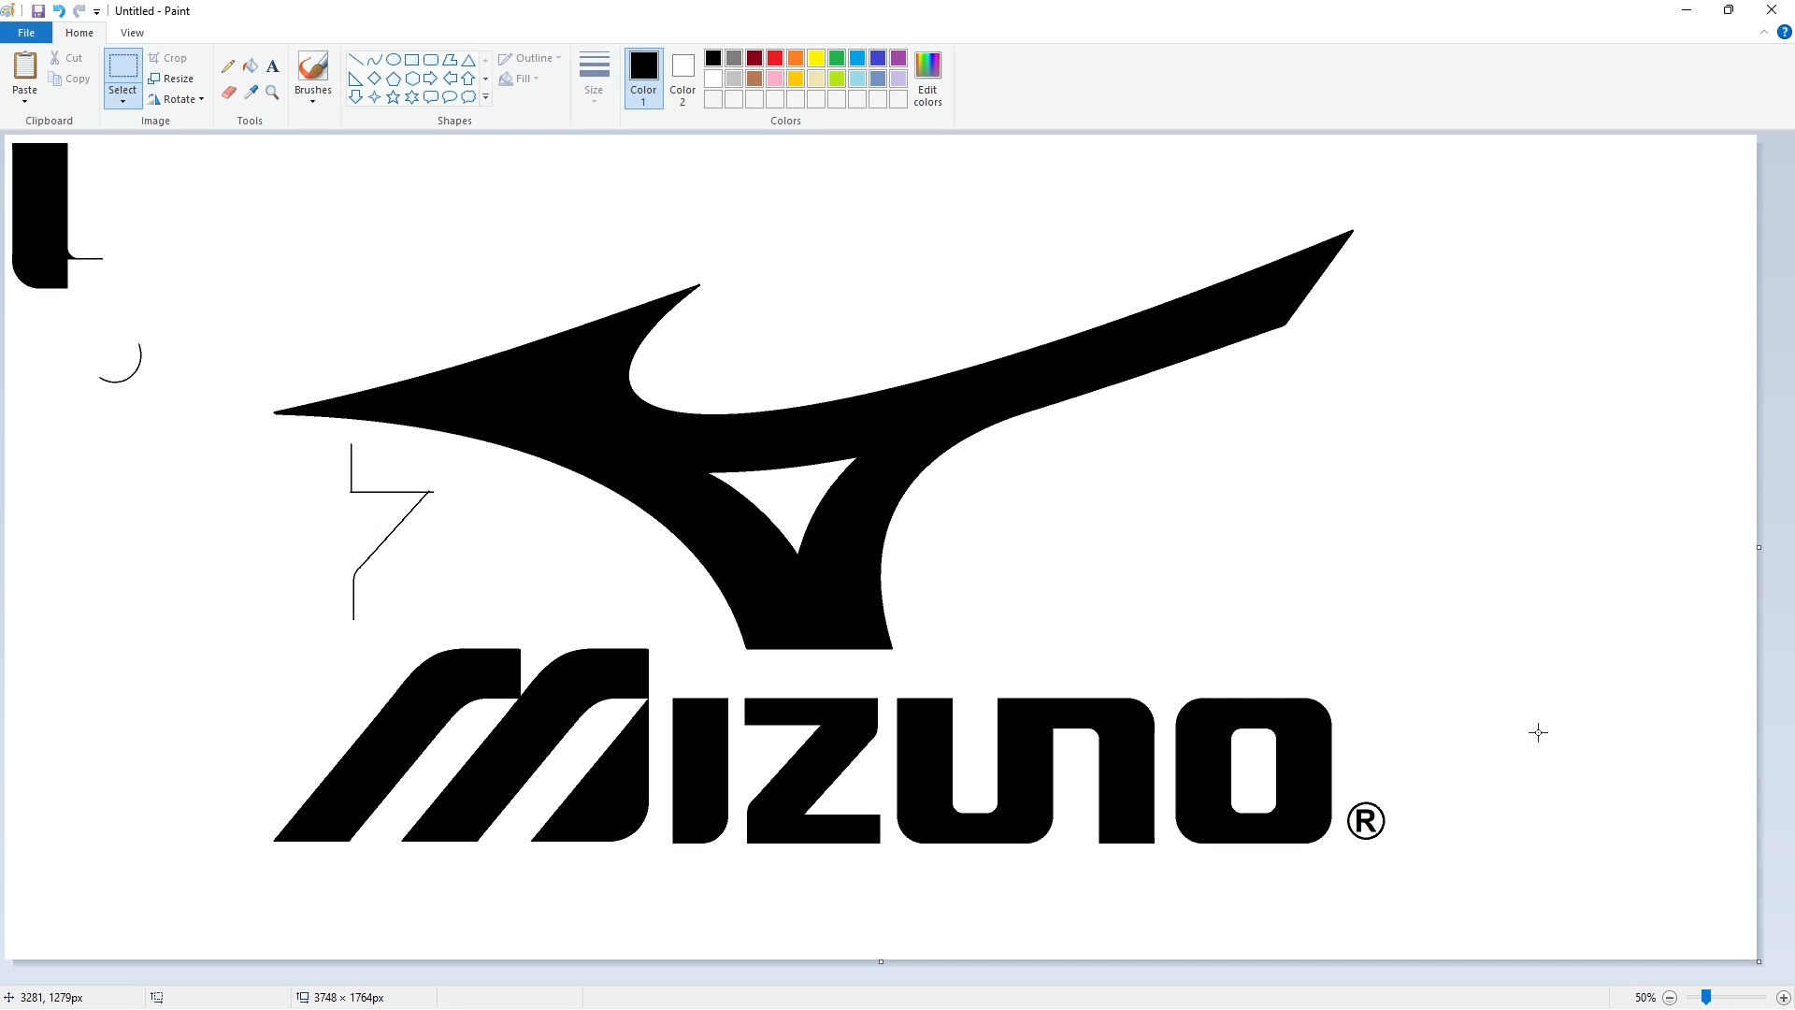
Fill the leftover construction pieces beside the logo with white
click(249, 65)
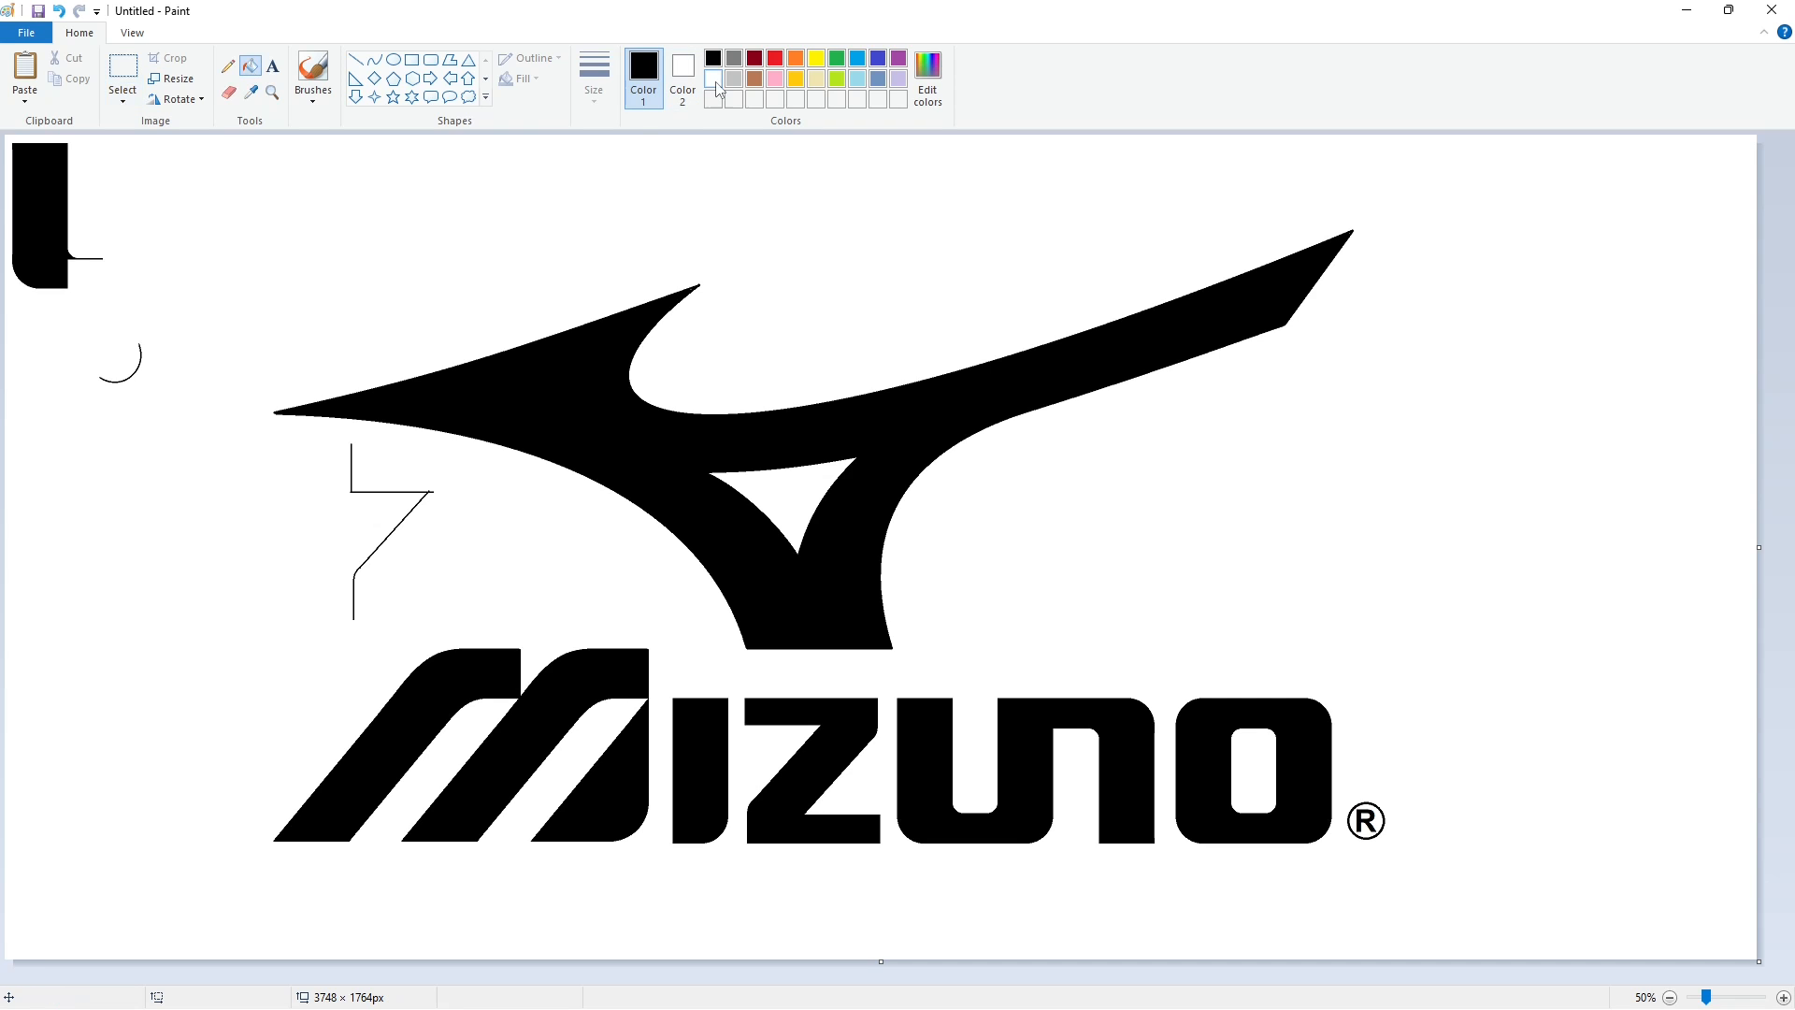